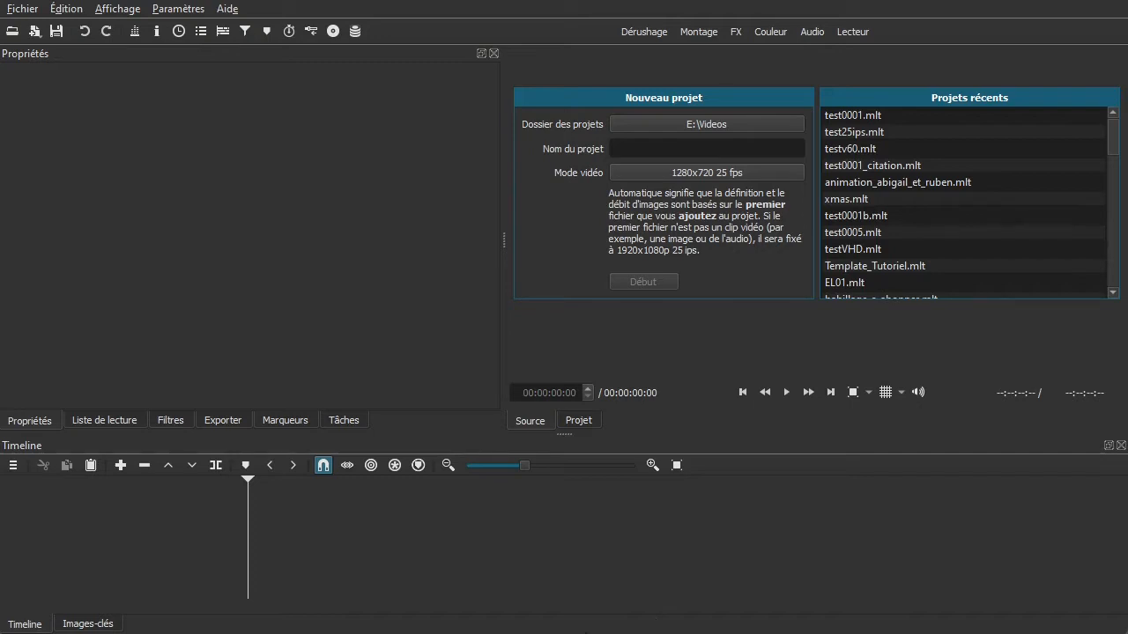
# - Open the recent project test0001.mlt and delete the test0001sansfond.mov clip from track V2
pyautogui.click(861, 116)
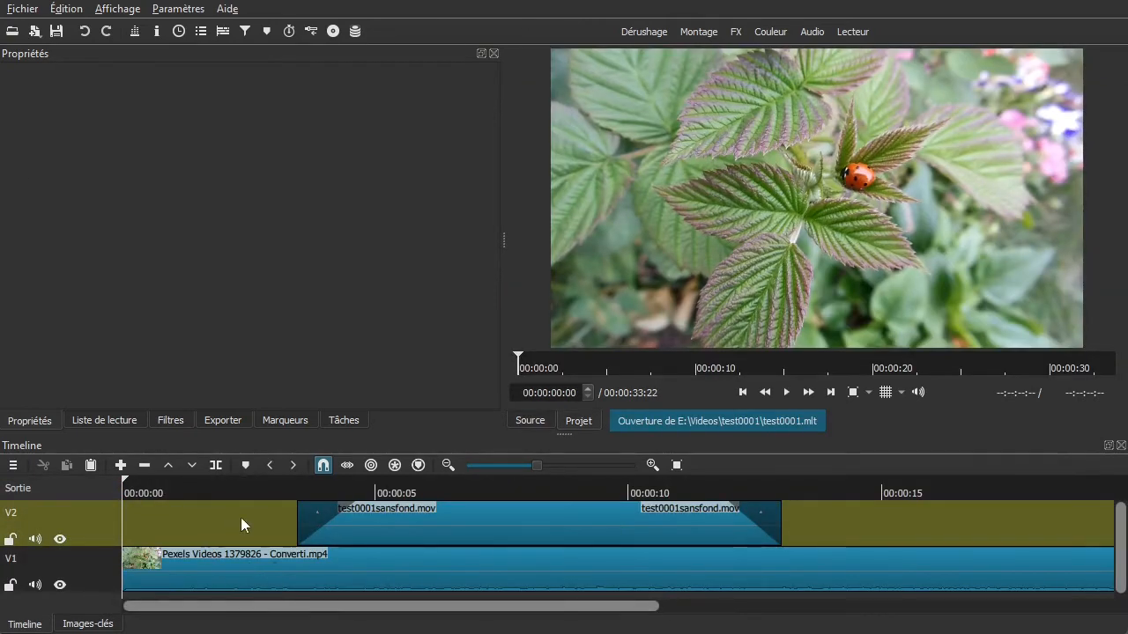
pyautogui.click(468, 547)
pyautogui.click(509, 529)
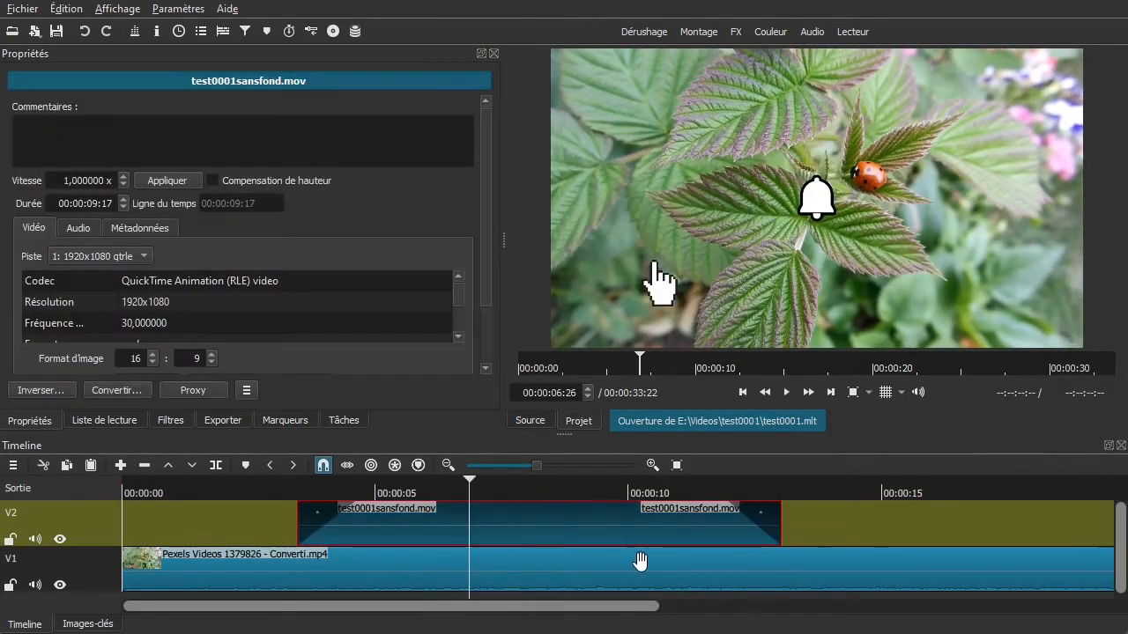
pyautogui.press('Delete')
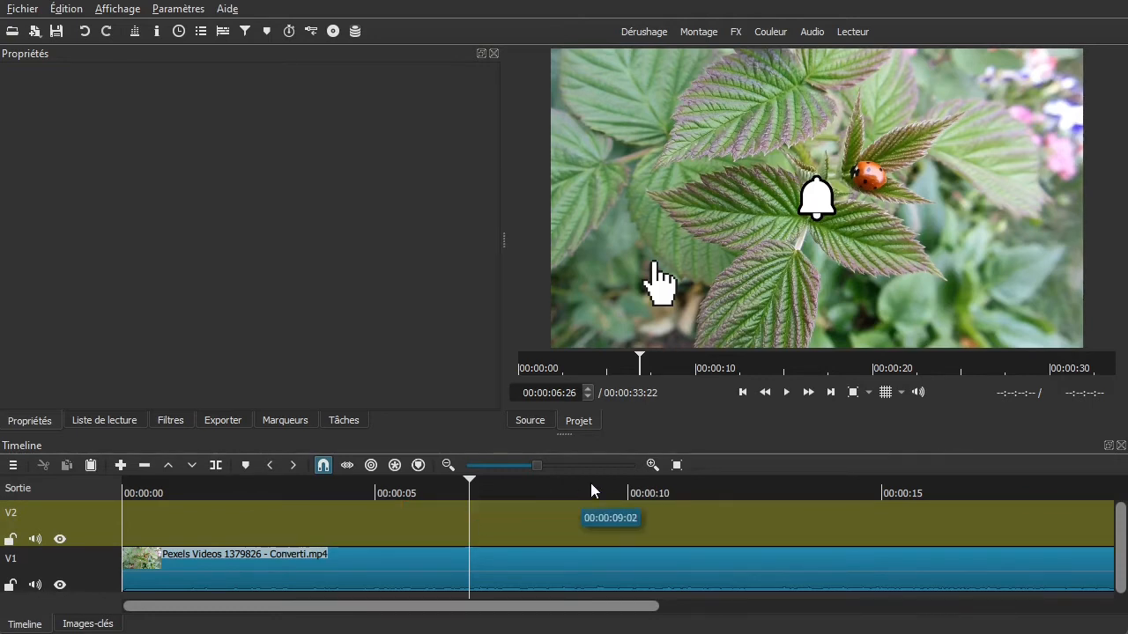
pyautogui.click(676, 467)
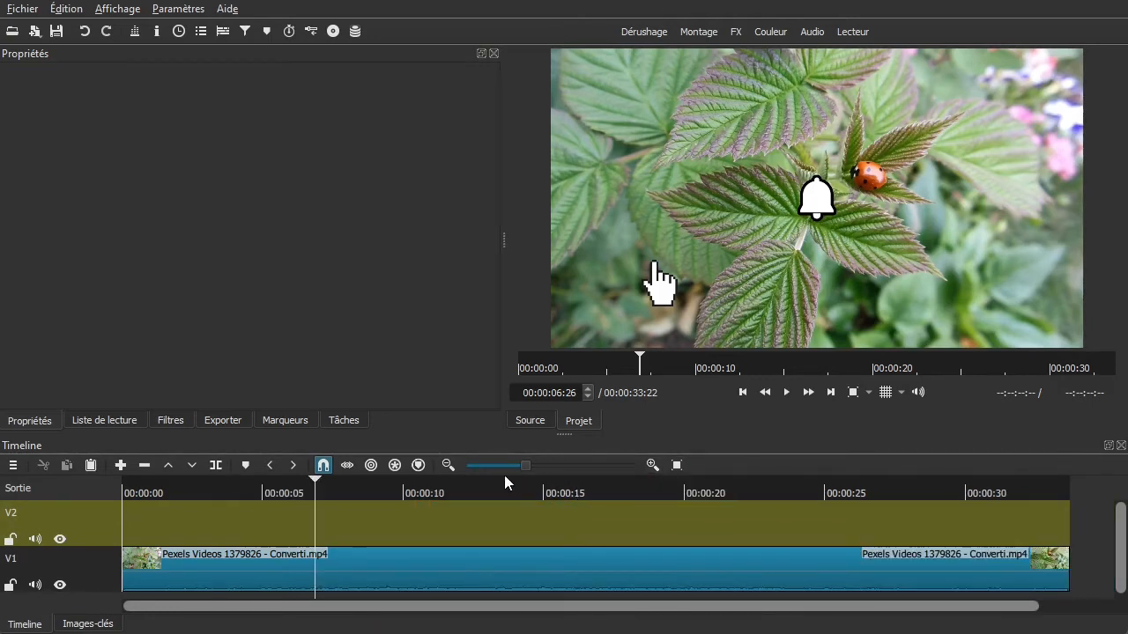
pyautogui.click(447, 465)
pyautogui.moveTo(295, 526); pyautogui.dragTo(226, 520)
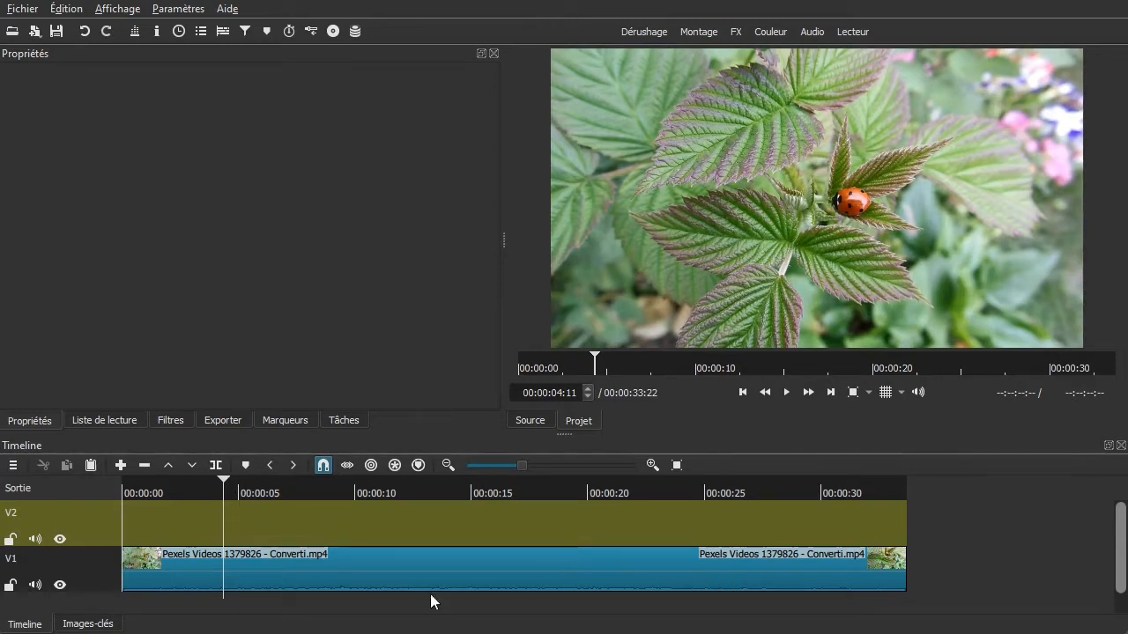
# - Generate a new colour clip with the colour left transparent
pyautogui.click(88, 420)
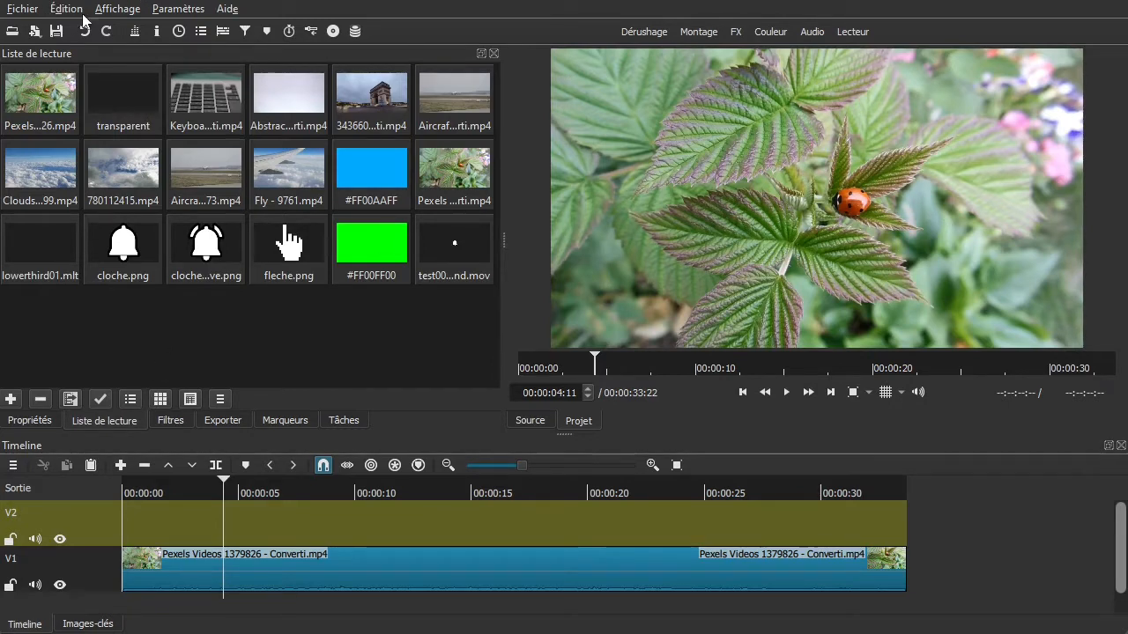
pyautogui.click(35, 32)
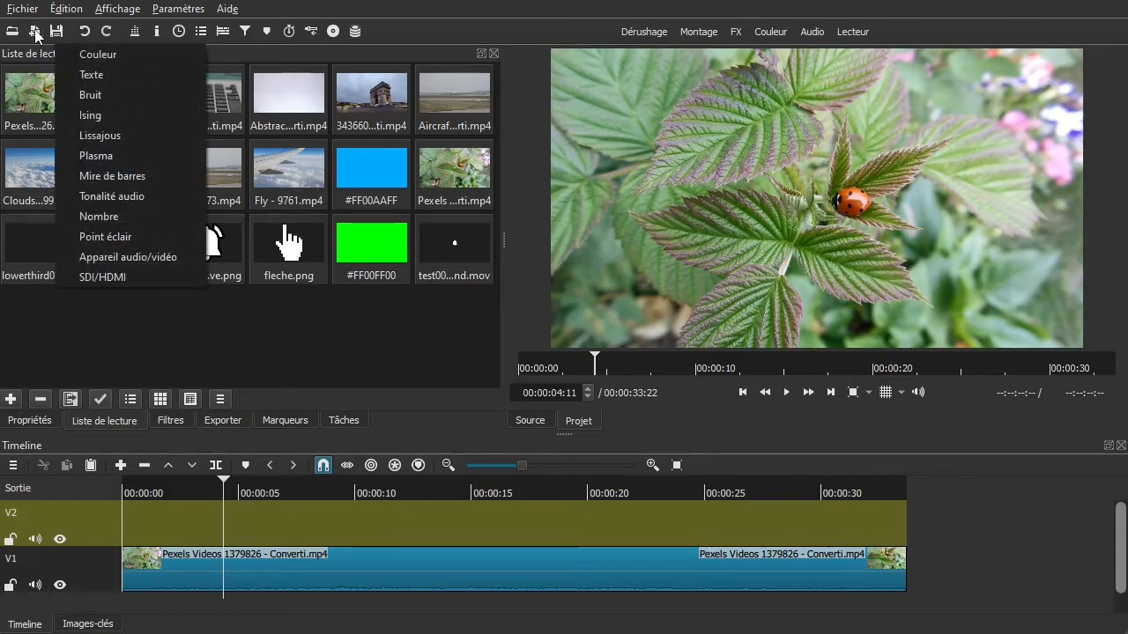
pyautogui.click(89, 57)
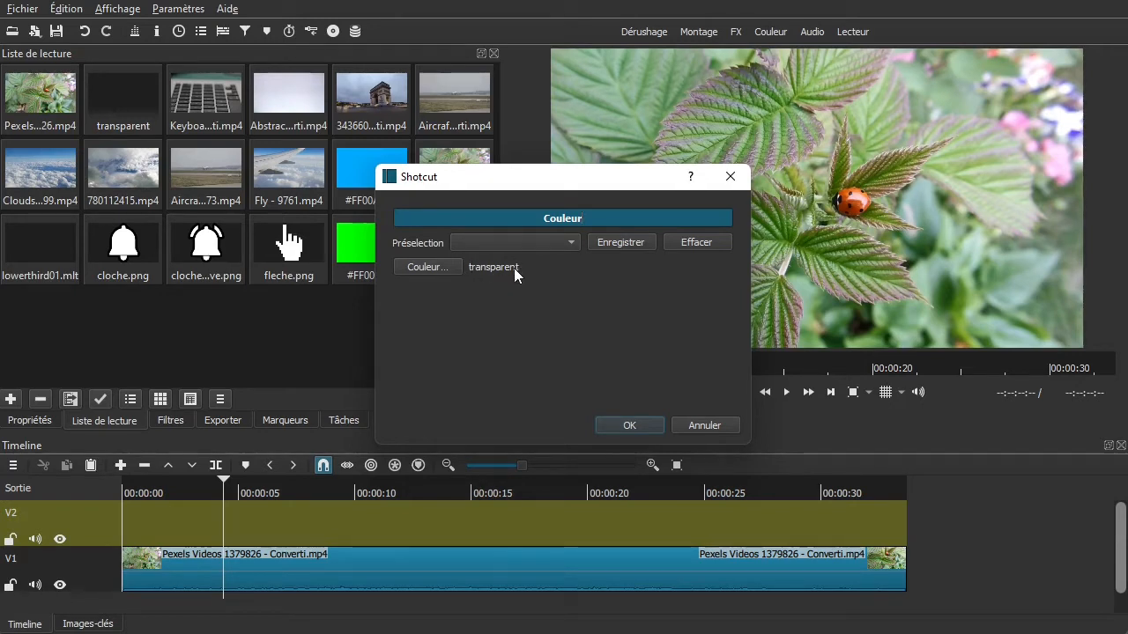
pyautogui.click(574, 246)
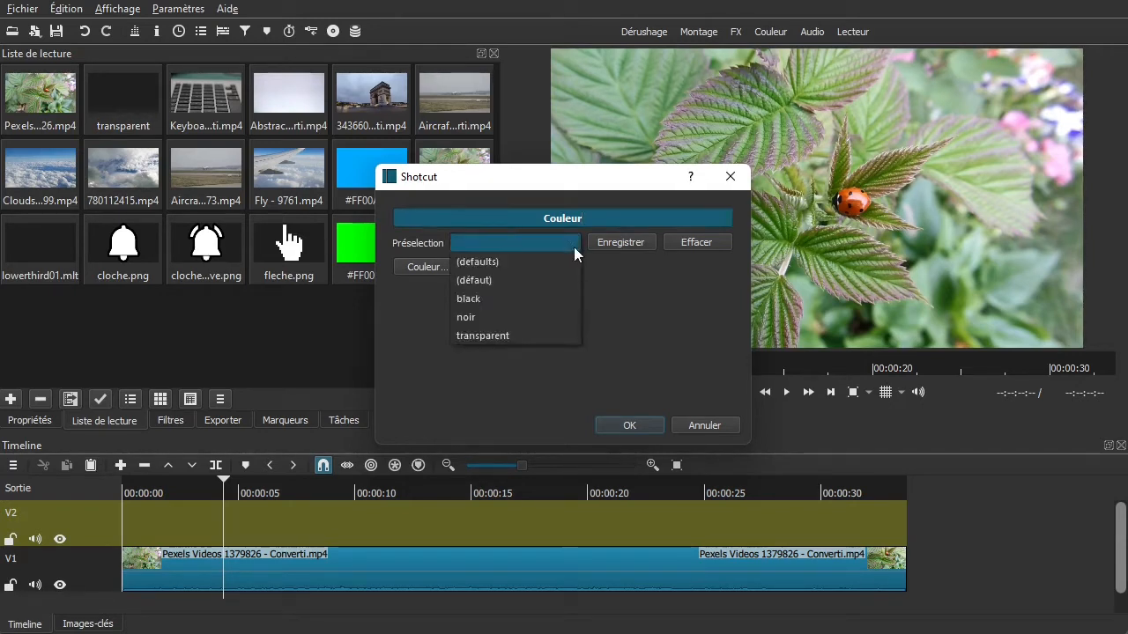
pyautogui.click(675, 341)
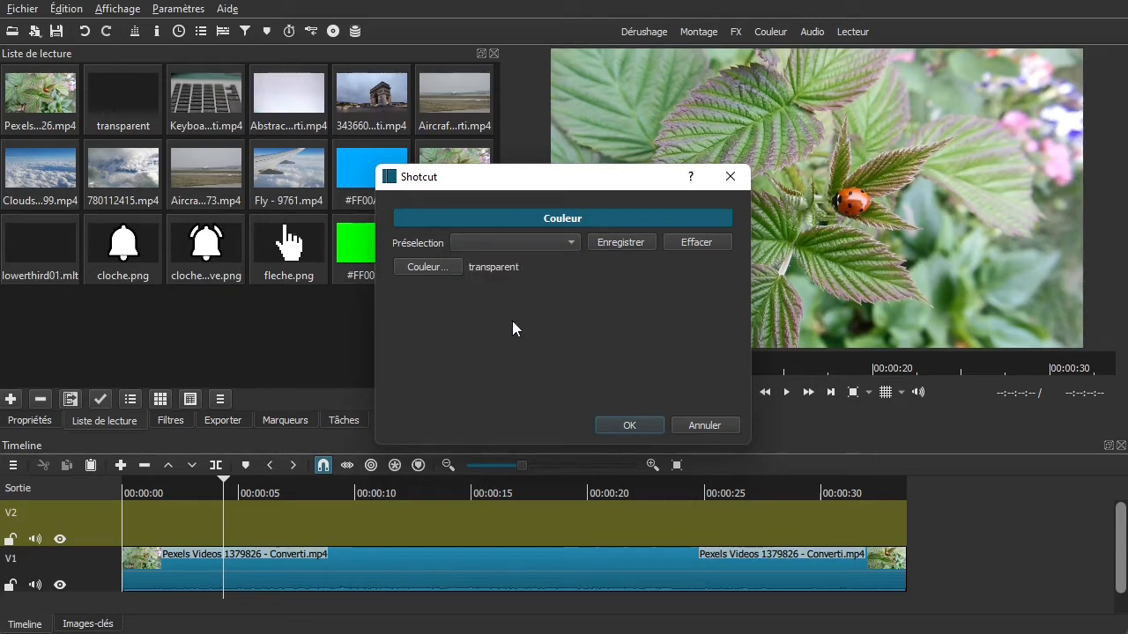
pyautogui.click(612, 423)
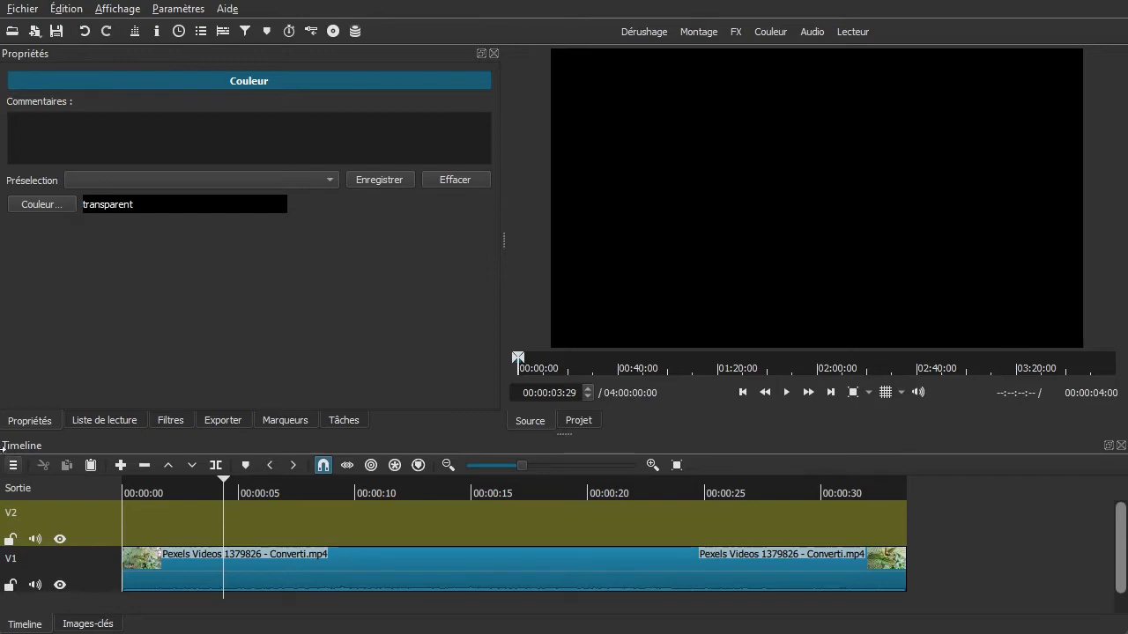
# - Add the generated transparent clip to the playlist, then remove this duplicate entry
pyautogui.click(86, 419)
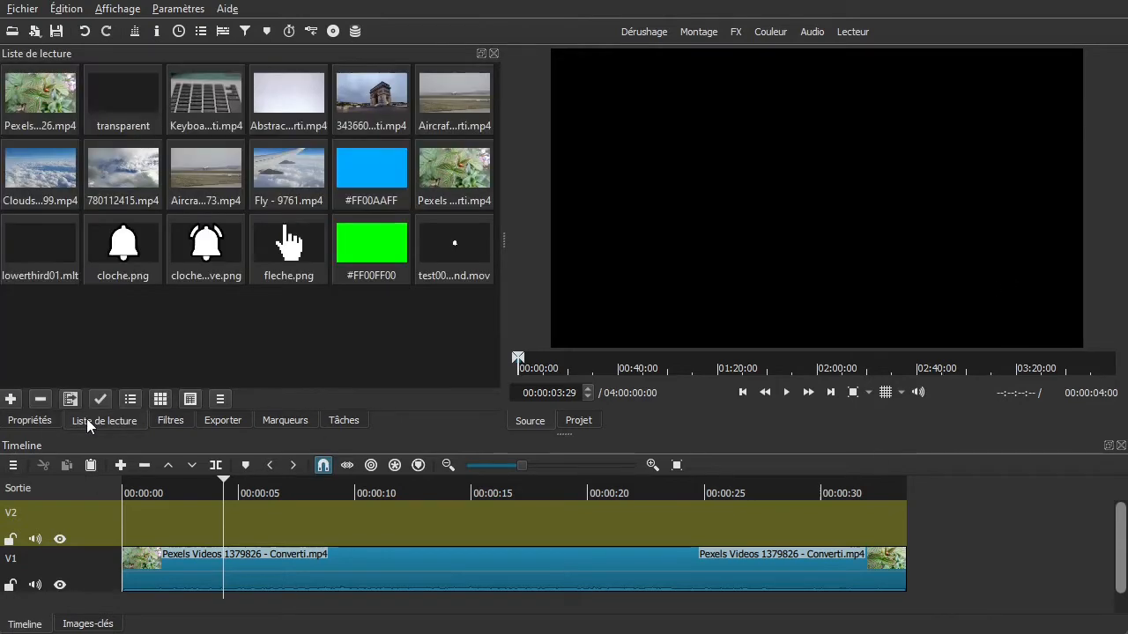
pyautogui.click(11, 401)
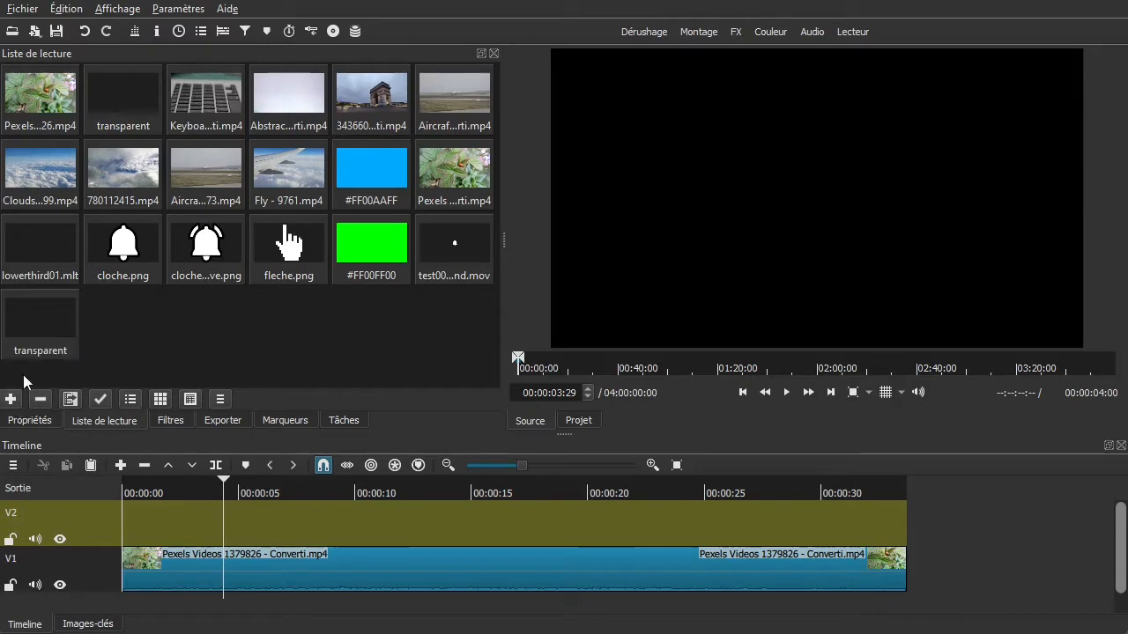
pyautogui.click(46, 328)
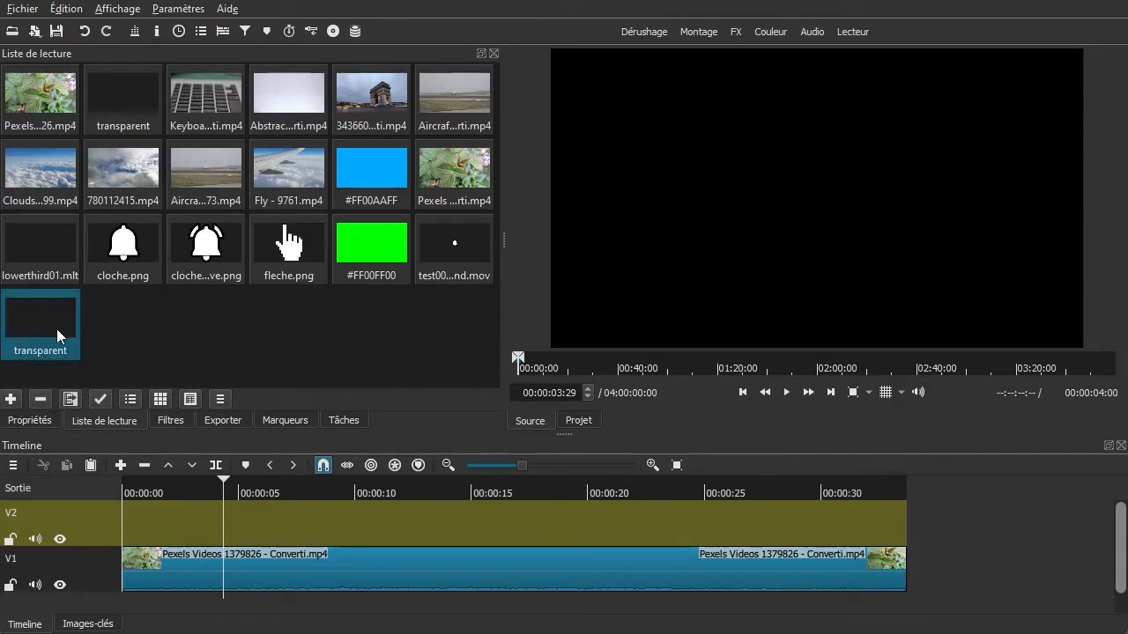
pyautogui.click(40, 398)
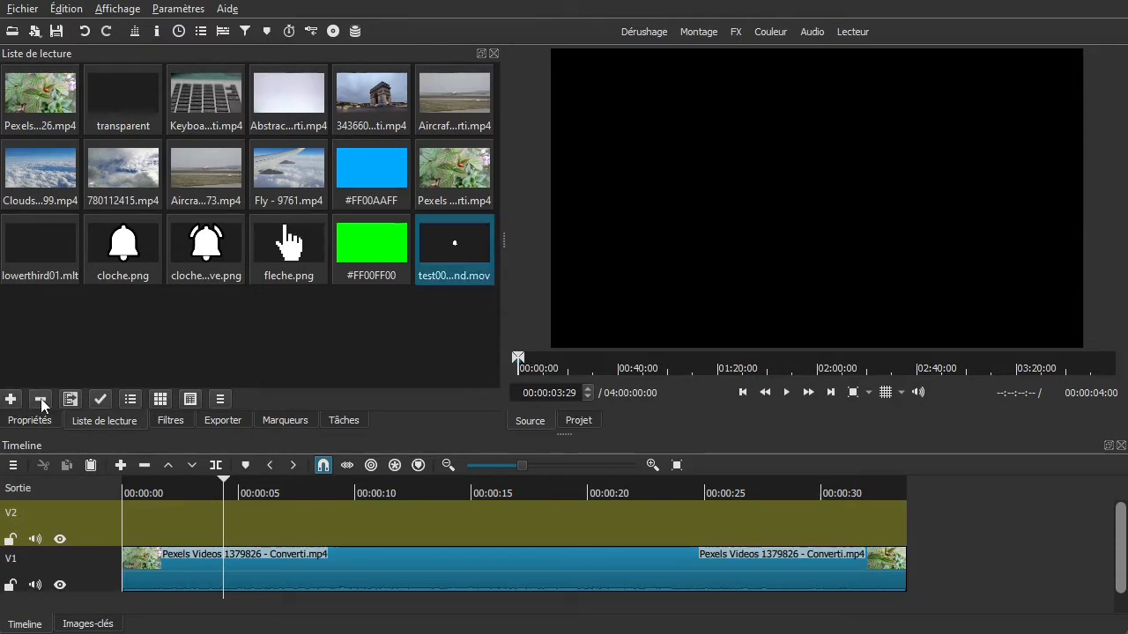
# - Place the playlist's transparent clip on track V2 at about 6 seconds and extend its end to about 25 seconds
pyautogui.click(132, 99)
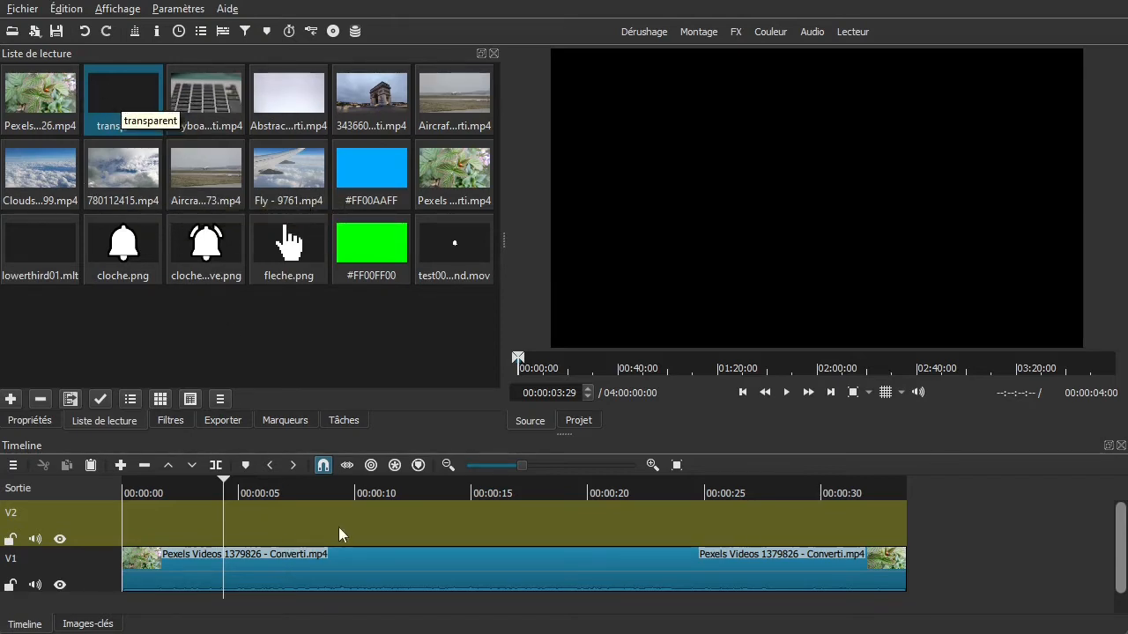
pyautogui.moveTo(116, 90); pyautogui.dragTo(299, 520)
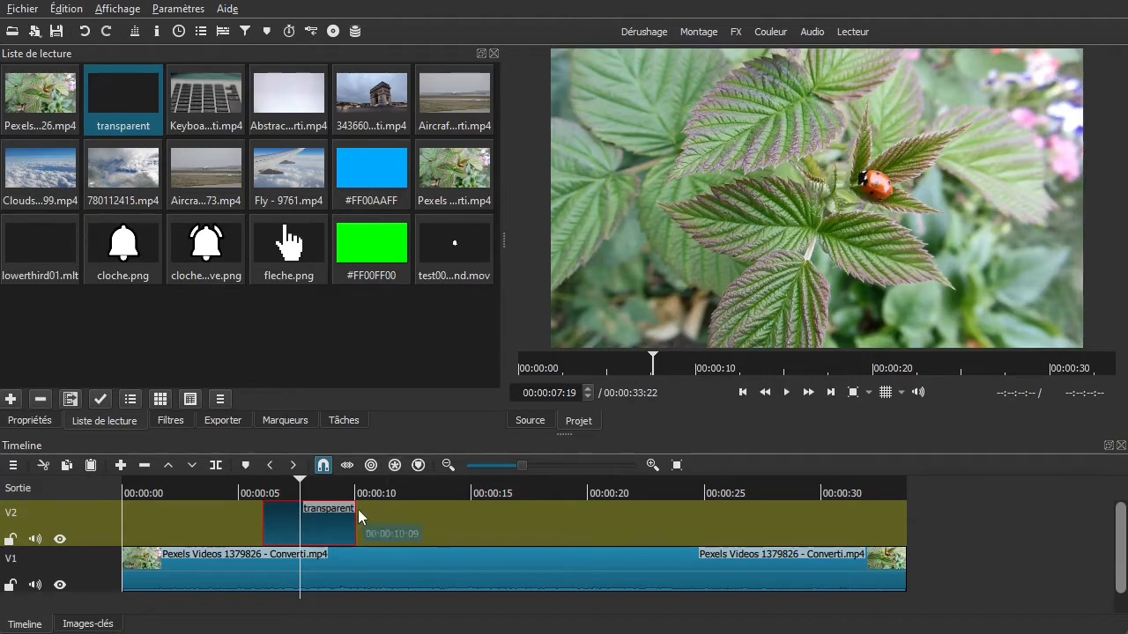
pyautogui.moveTo(356, 520); pyautogui.dragTo(720, 523)
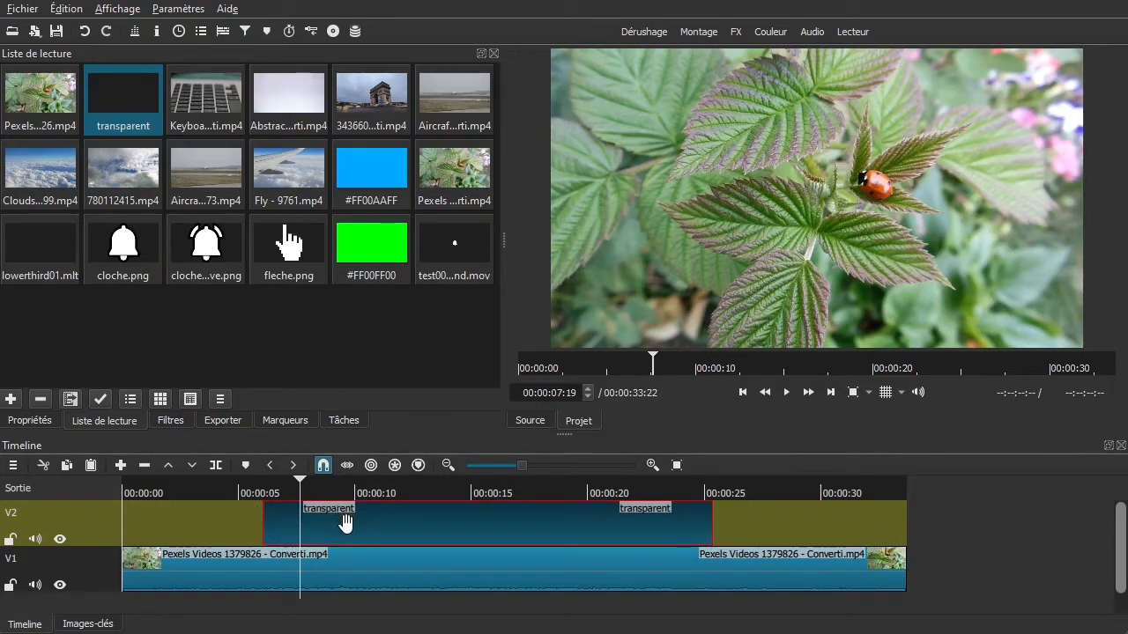
# - Add the video filter Texte: Simple to the transparent clip on track V2
pyautogui.click(166, 421)
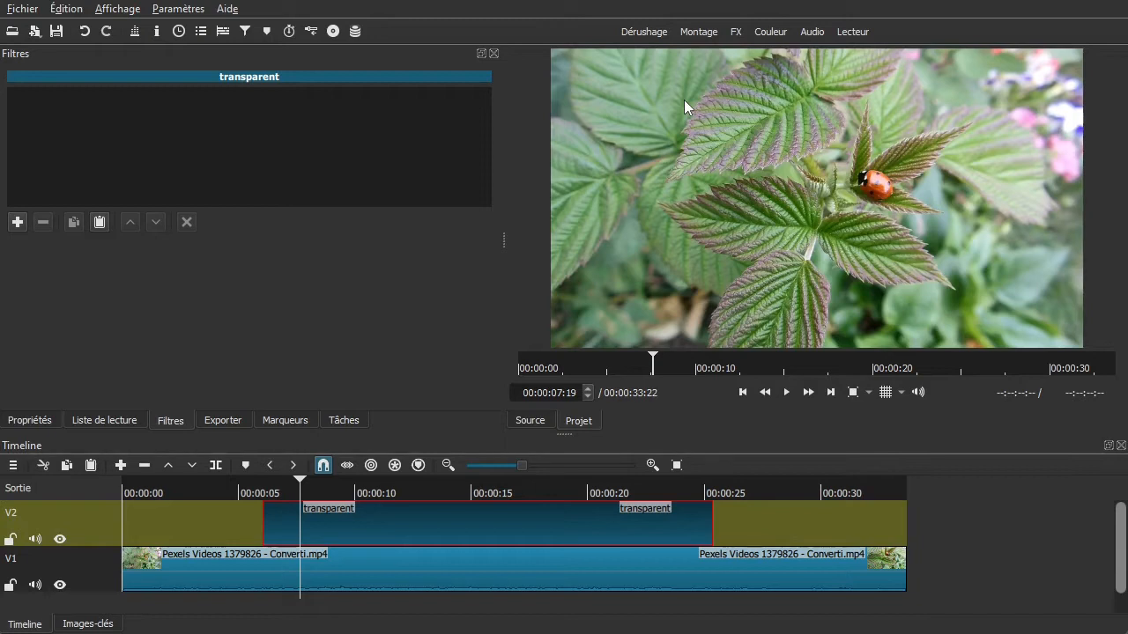
pyautogui.click(17, 224)
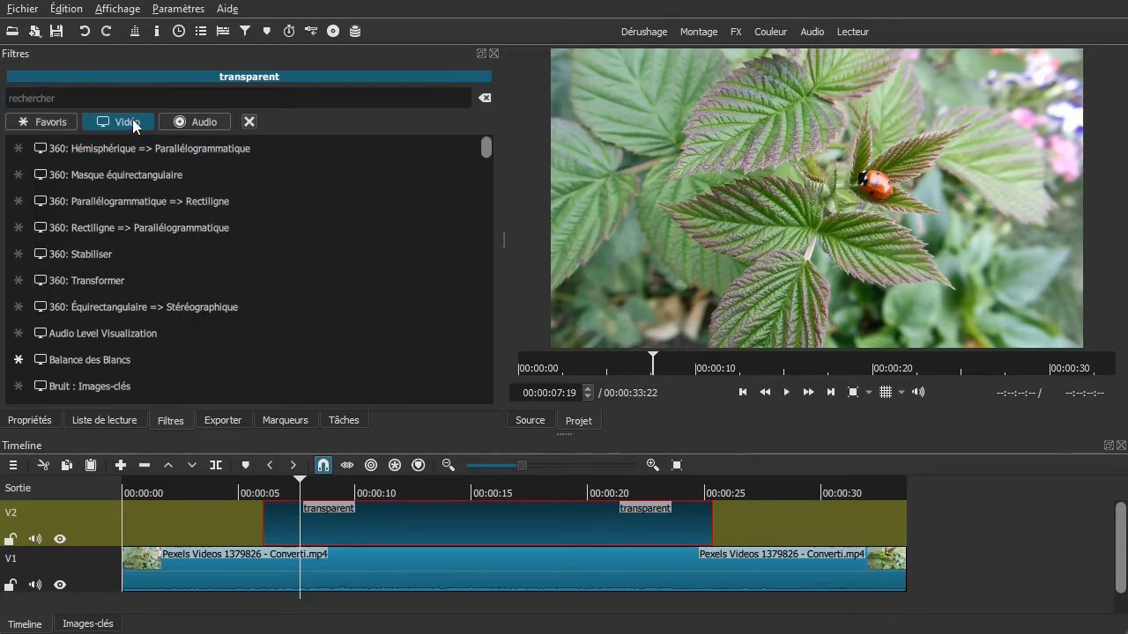
pyautogui.moveTo(485, 149); pyautogui.dragTo(475, 348)
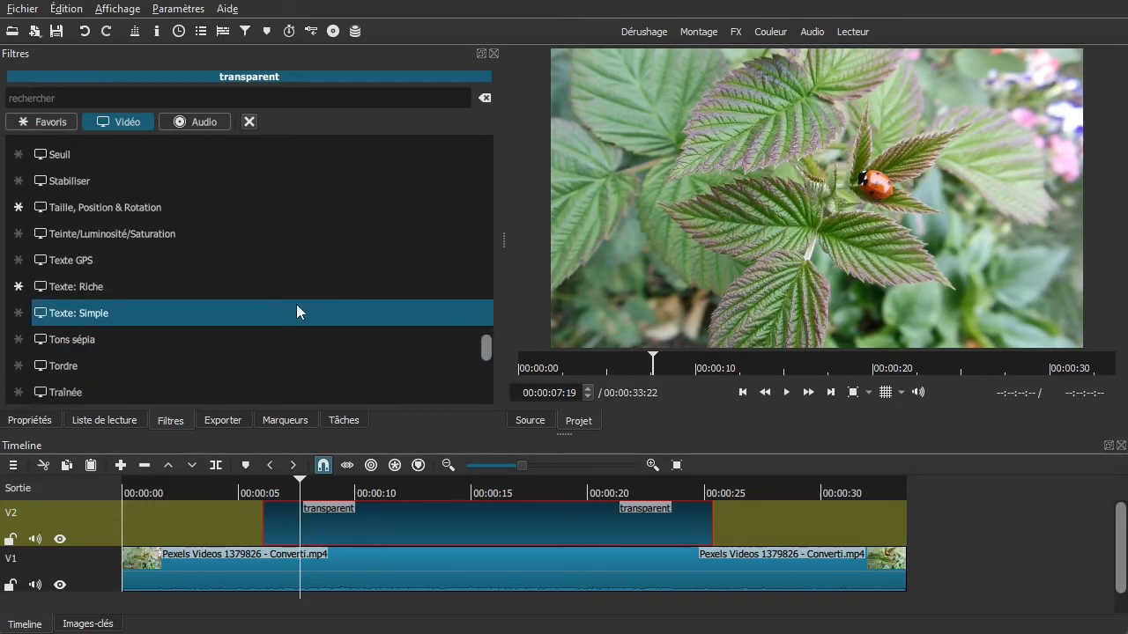
pyautogui.click(59, 314)
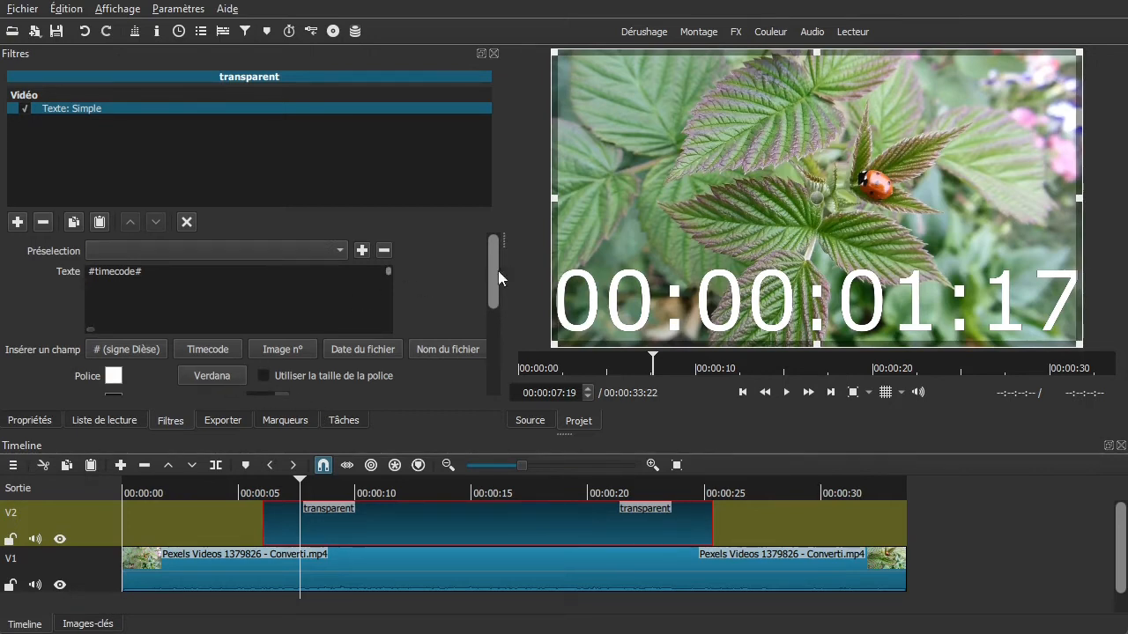
# - Set the text's vertical alignment to Milieu and its outline thickness to 0
pyautogui.moveTo(491, 275); pyautogui.dragTo(491, 356)
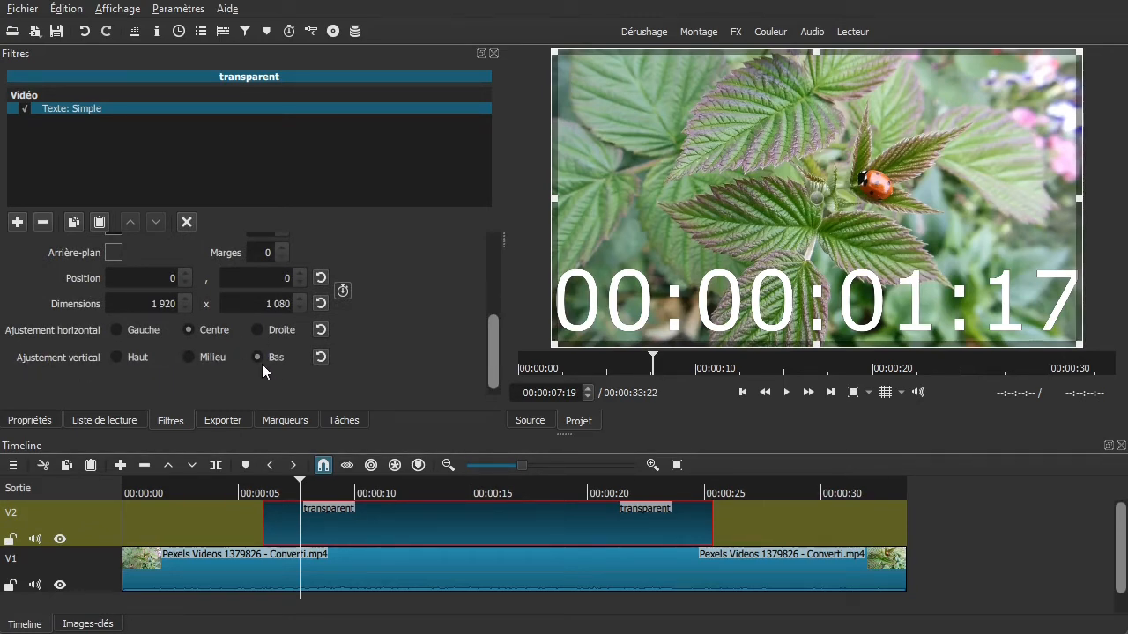
pyautogui.click(188, 363)
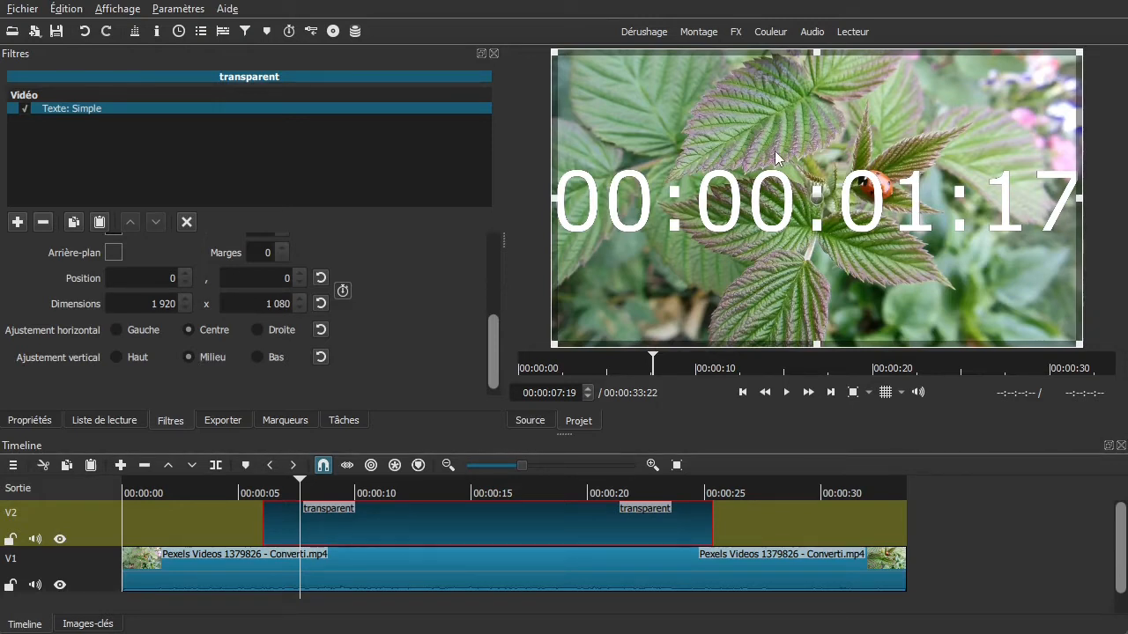
pyautogui.moveTo(490, 340); pyautogui.dragTo(497, 298)
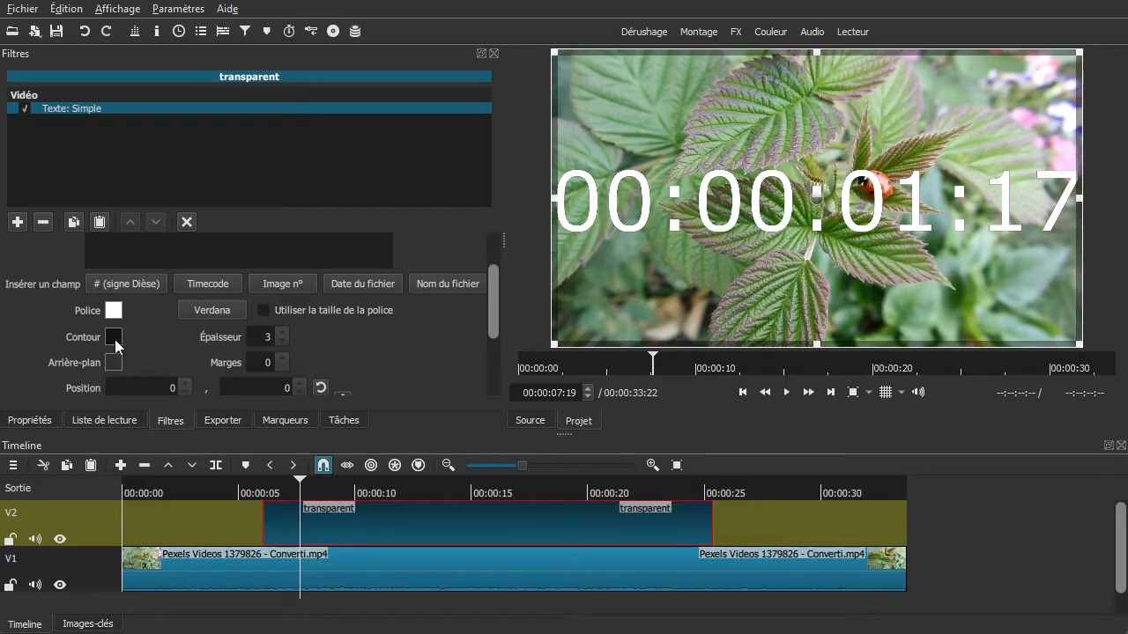
pyautogui.click(282, 342)
pyautogui.click(282, 342)
pyautogui.click(282, 342)
# - Enable the use of the font size and set the text font to Verdana, style Gras, size 48
pyautogui.click(295, 310)
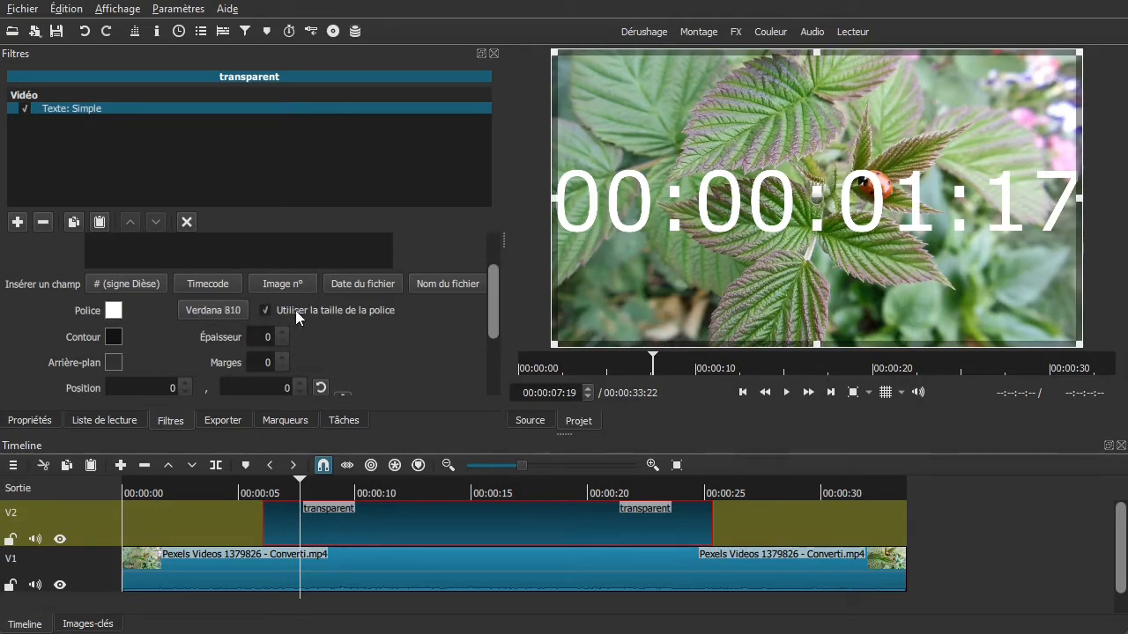
pyautogui.click(216, 310)
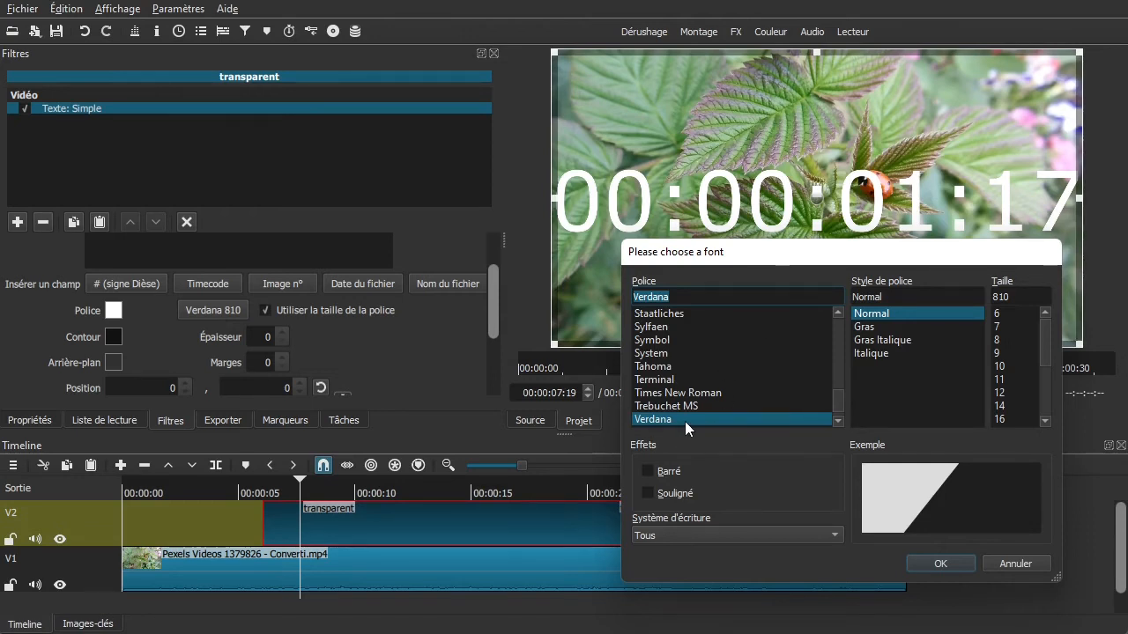
pyautogui.click(863, 333)
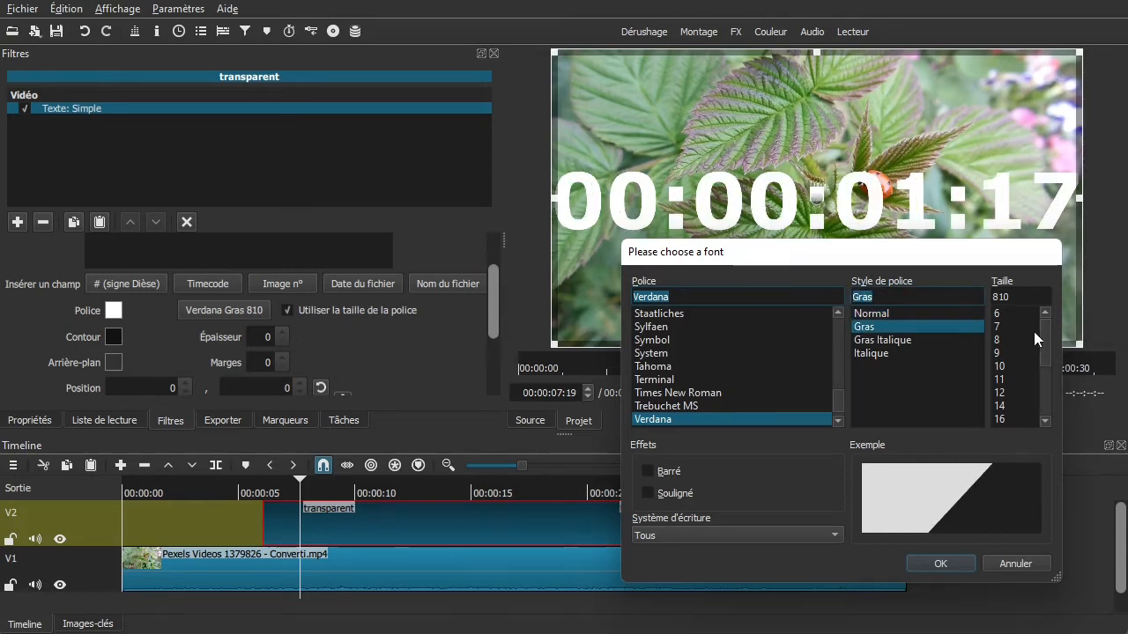
pyautogui.moveTo(1048, 330); pyautogui.dragTo(1046, 400)
pyautogui.click(999, 405)
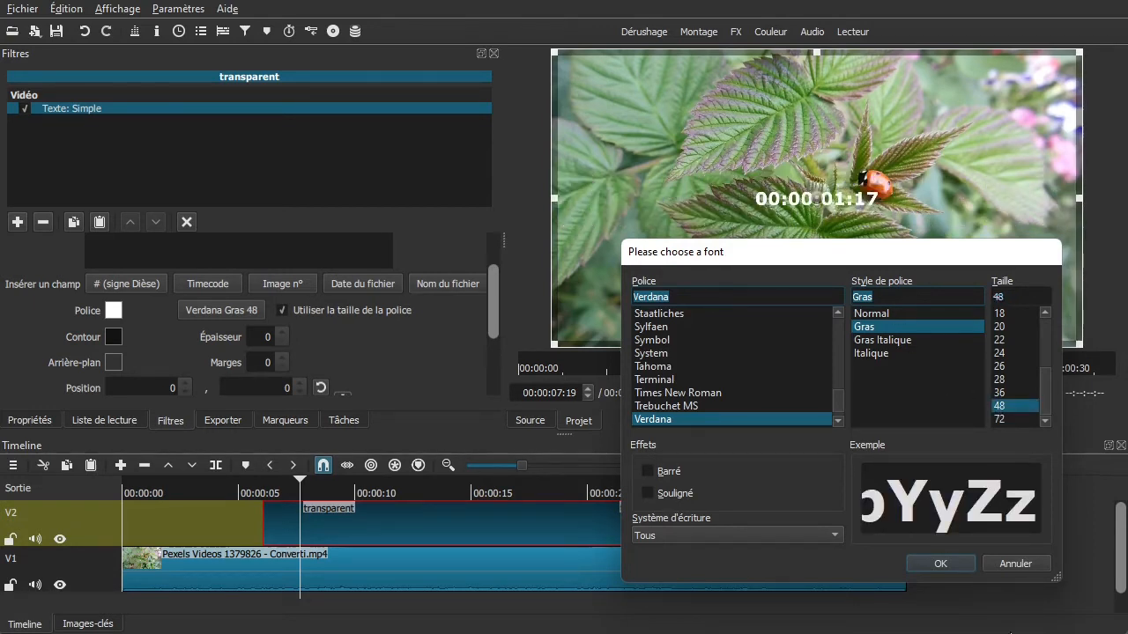
pyautogui.click(961, 565)
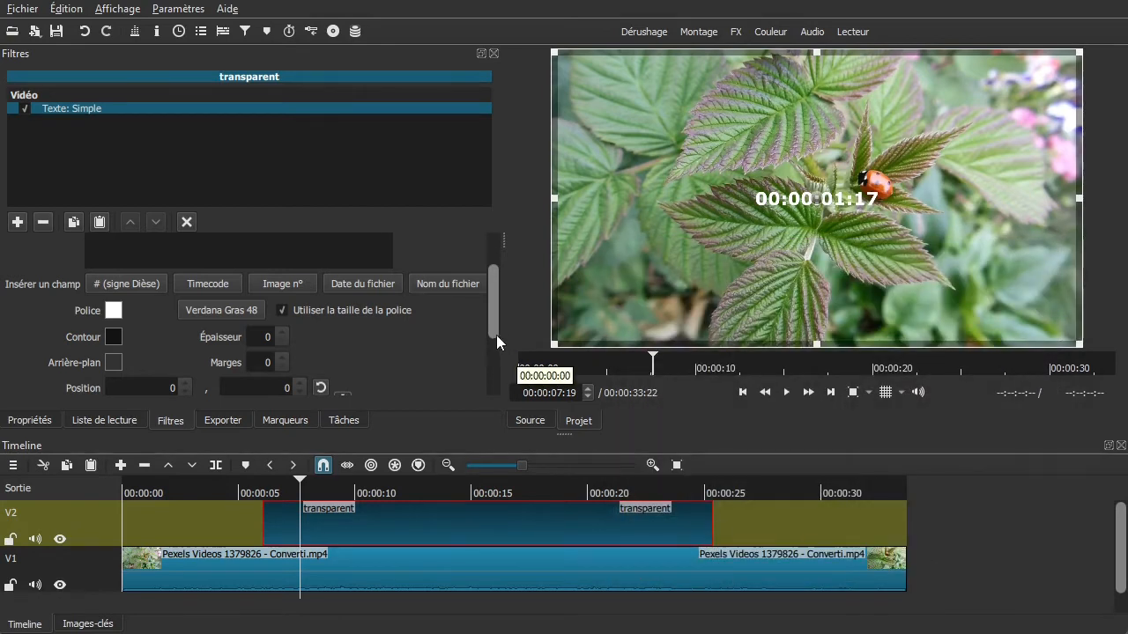
# - Replace the #timecode# text with "Dans chaque vieux, il y a un jeune qui se demande ce qui s'est passé.", breaking the line after "jeune"
pyautogui.moveTo(494, 327); pyautogui.dragTo(484, 286)
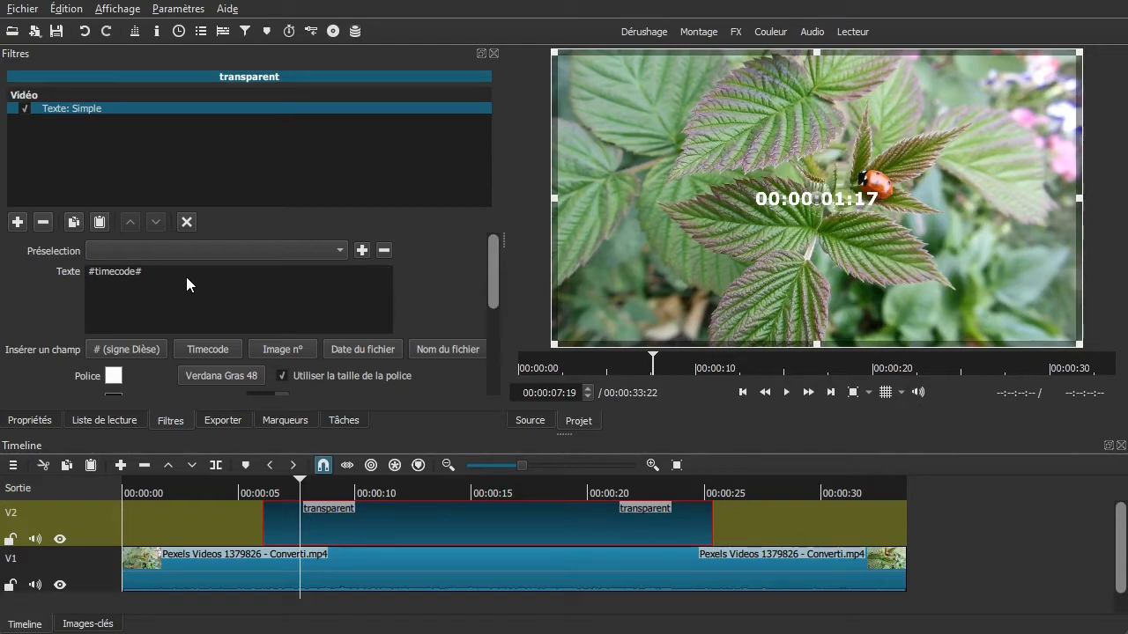
pyautogui.press('BackSpace')
pyautogui.press('BackSpace')
pyautogui.press('BackSpace')
pyautogui.press('BackSpace')
pyautogui.press('BackSpace')
pyautogui.press('BackSpace')
pyautogui.press('BackSpace')
pyautogui.press('BackSpace')
pyautogui.press('BackSpace')
pyautogui.press('BackSpace')
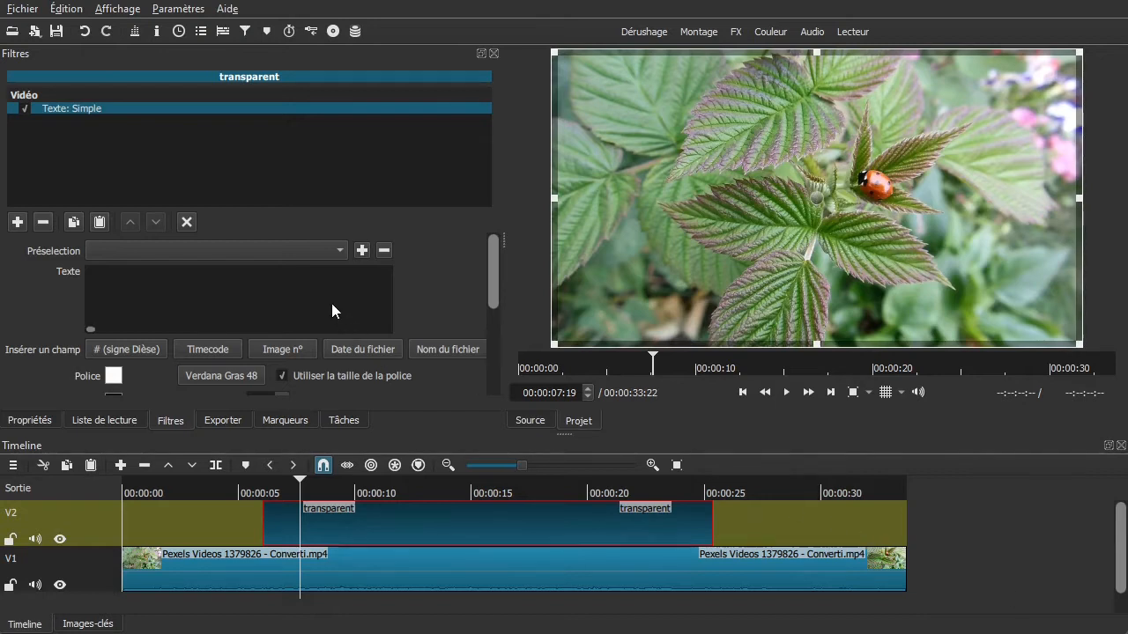
pyautogui.click(316, 277)
pyautogui.write("Dans chaque vieux, il y a un jeune qui se demande ce qui s'est passé.")
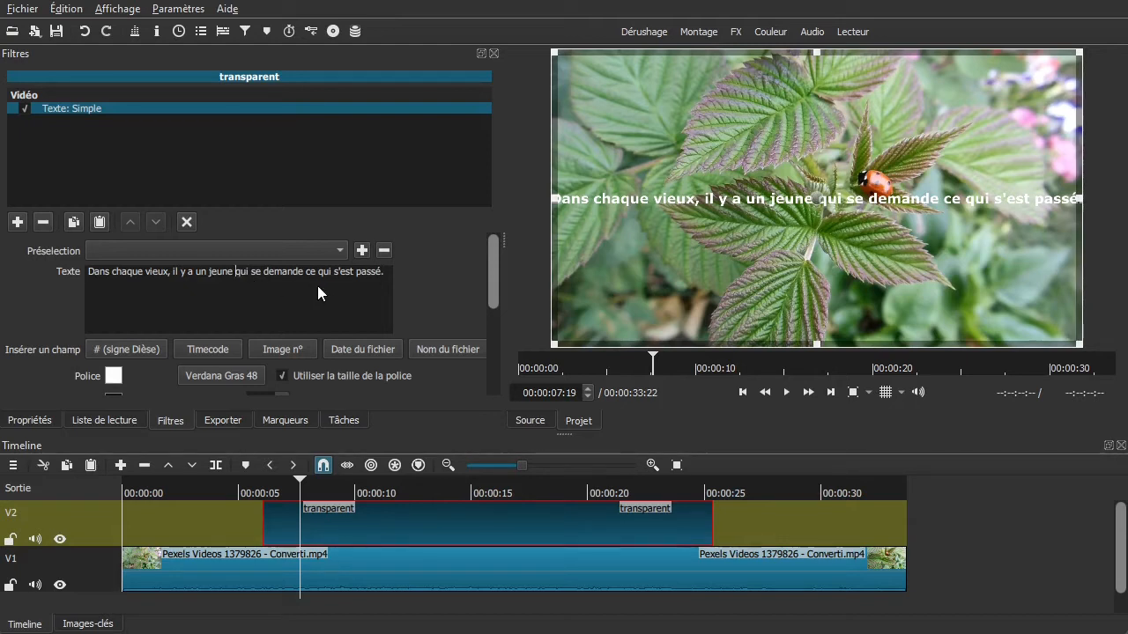
pyautogui.press('BackSpace')
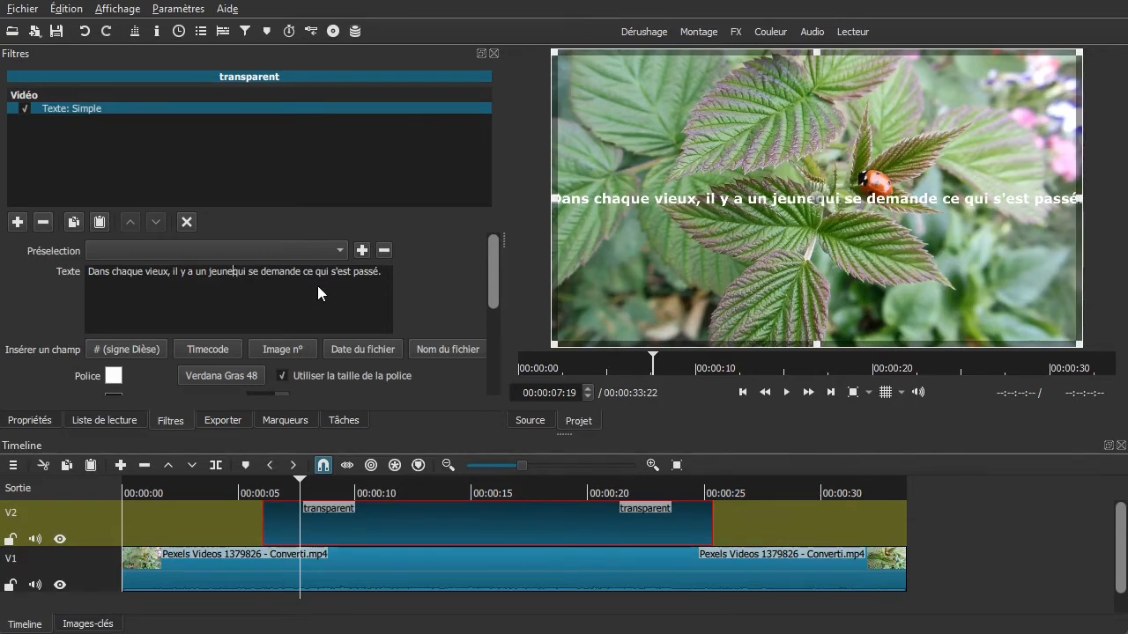
pyautogui.press('Return')
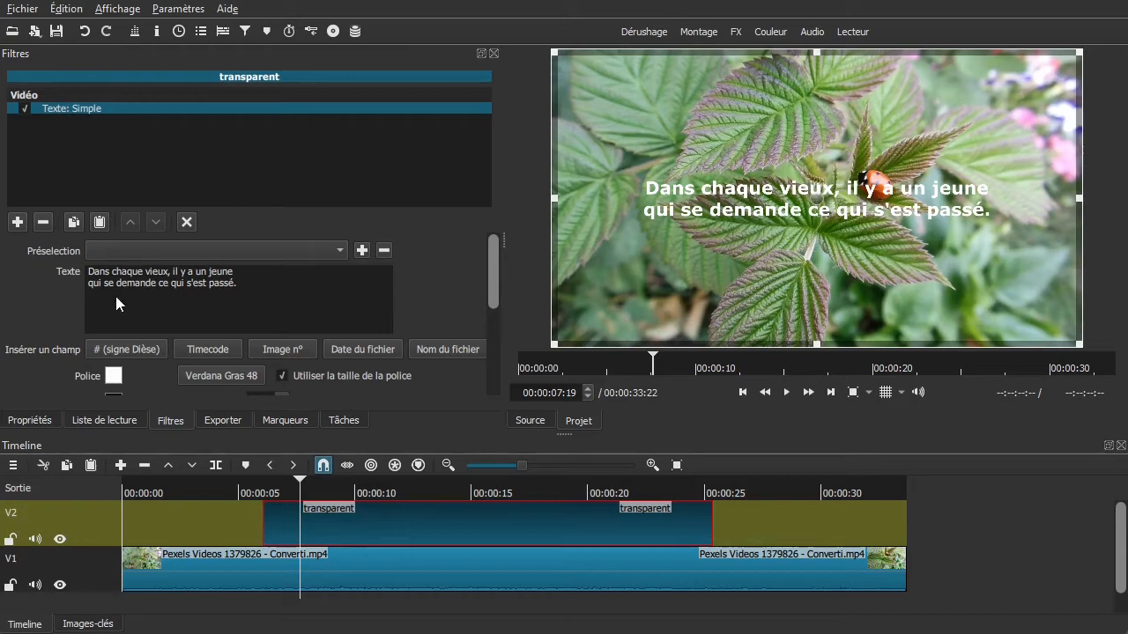
# - Duplicate the Texte: Simple filter on the transparent clip and disable the first of the two copies
pyautogui.click(99, 225)
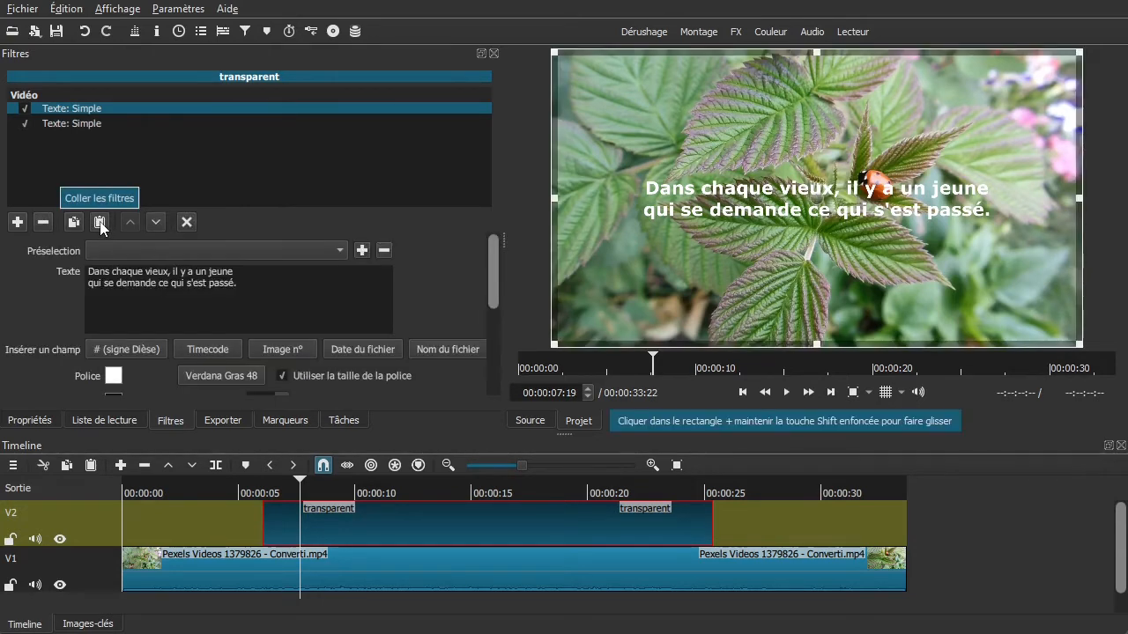
pyautogui.click(78, 123)
pyautogui.click(82, 108)
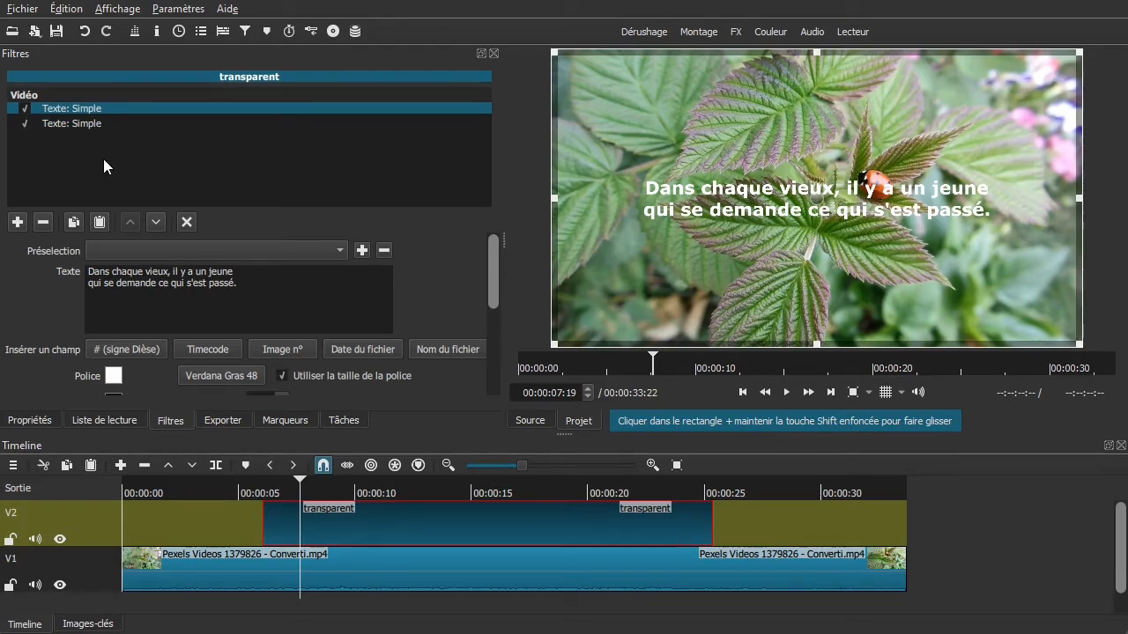
pyautogui.click(25, 109)
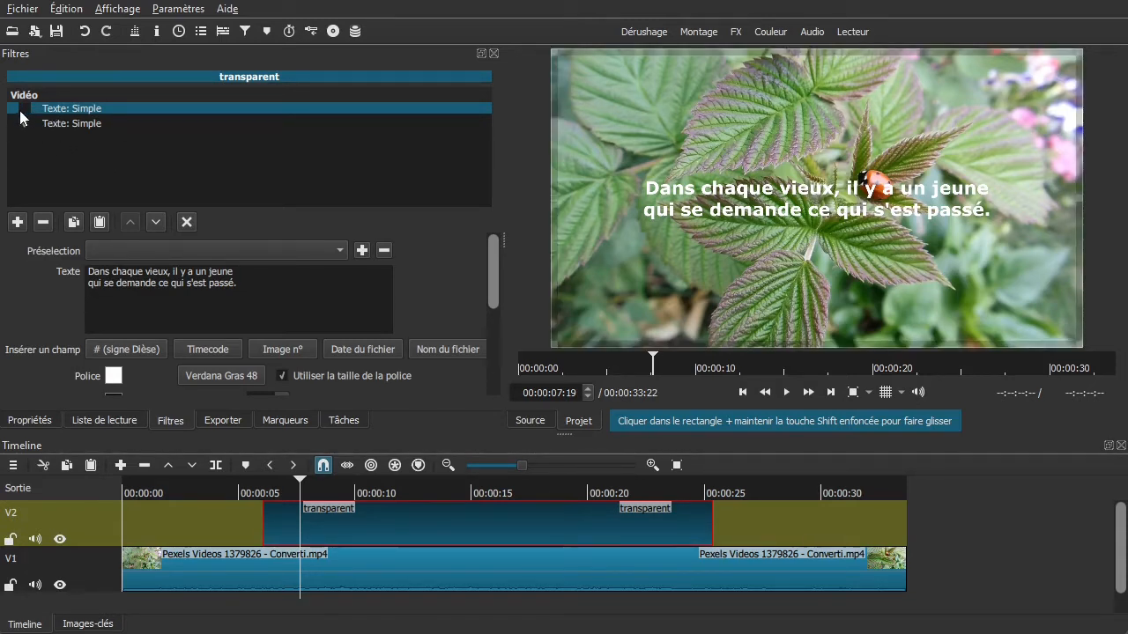
# - Set the alpha channel of the second Texte: Simple filter's font colour to 150, and re-enable the first text filter
pyautogui.click(93, 124)
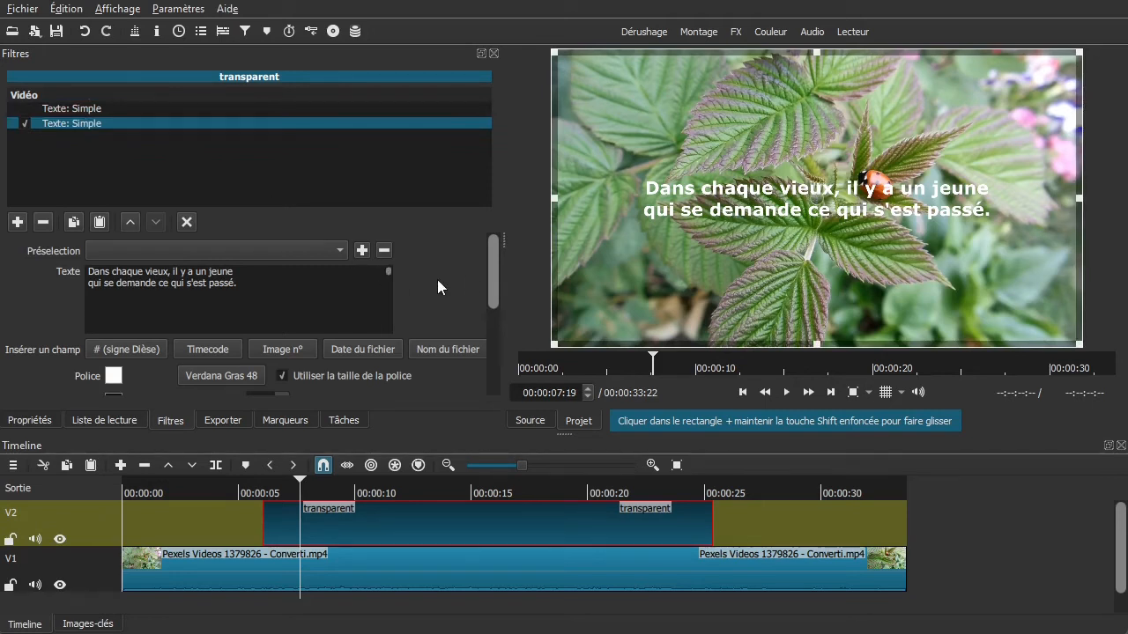
pyautogui.moveTo(486, 255); pyautogui.dragTo(416, 293)
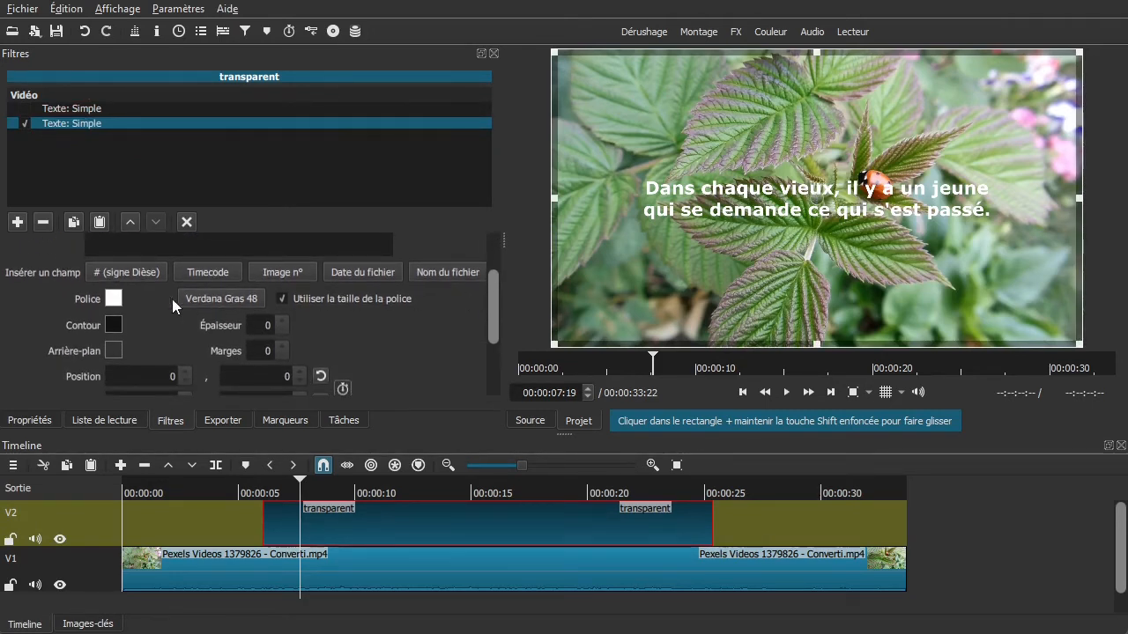
pyautogui.click(113, 300)
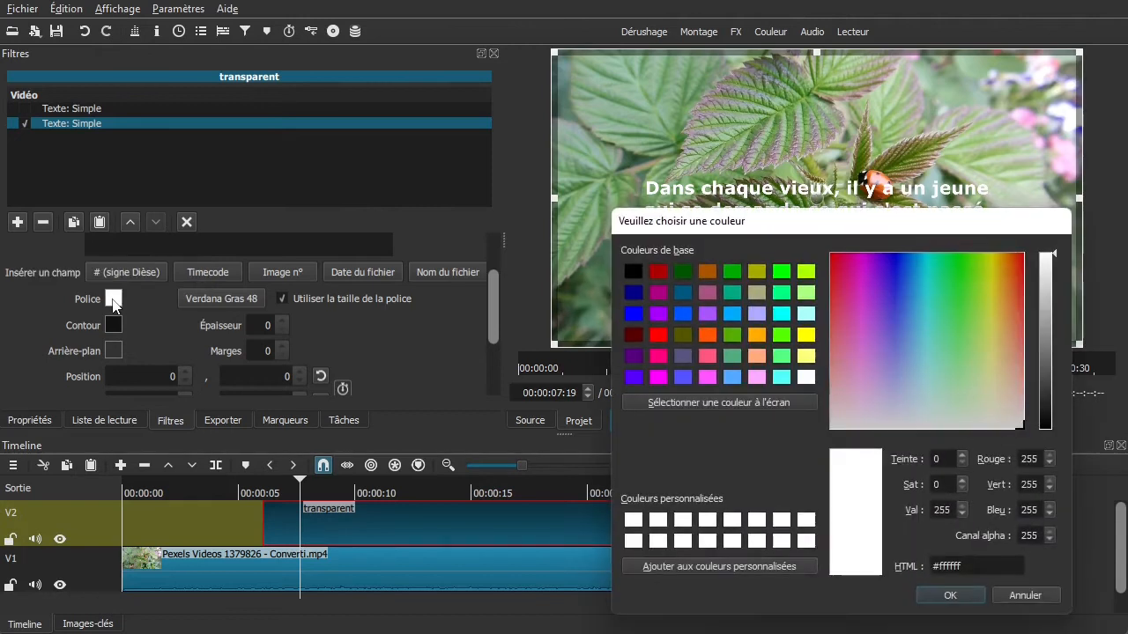
pyautogui.moveTo(760, 232); pyautogui.dragTo(267, 99)
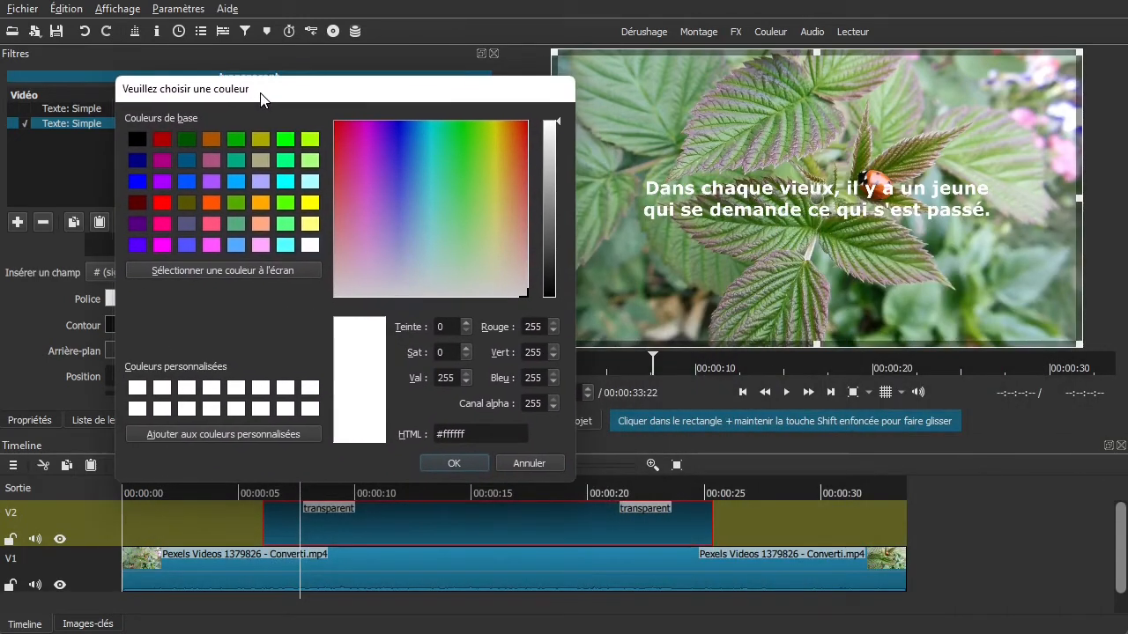
pyautogui.doubleClick(536, 403)
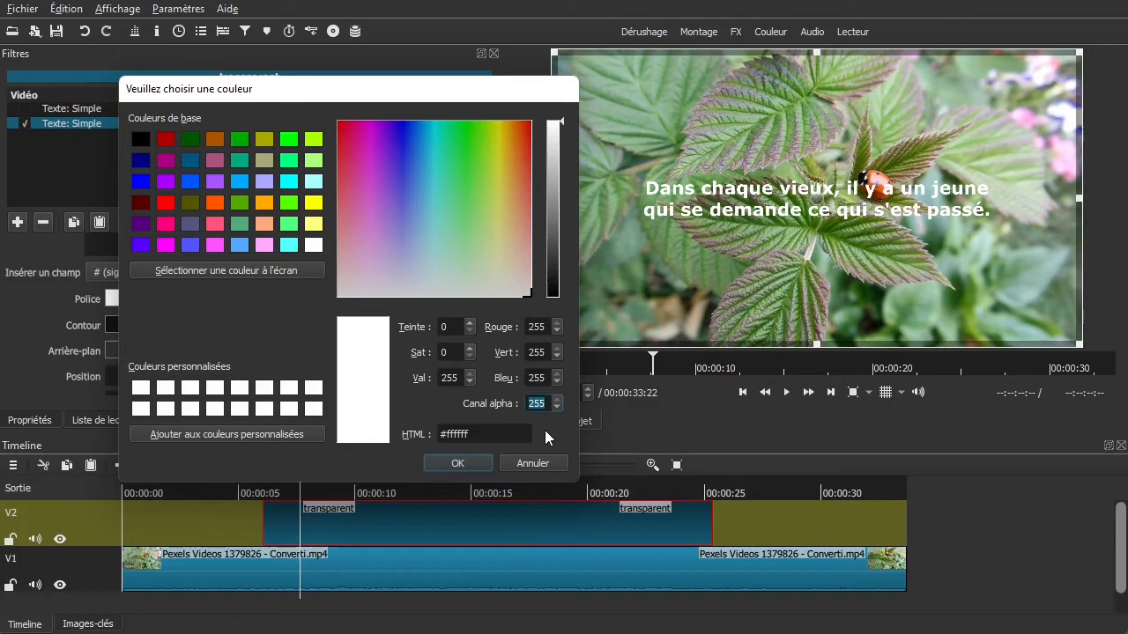
pyautogui.write('150')
pyautogui.click(458, 463)
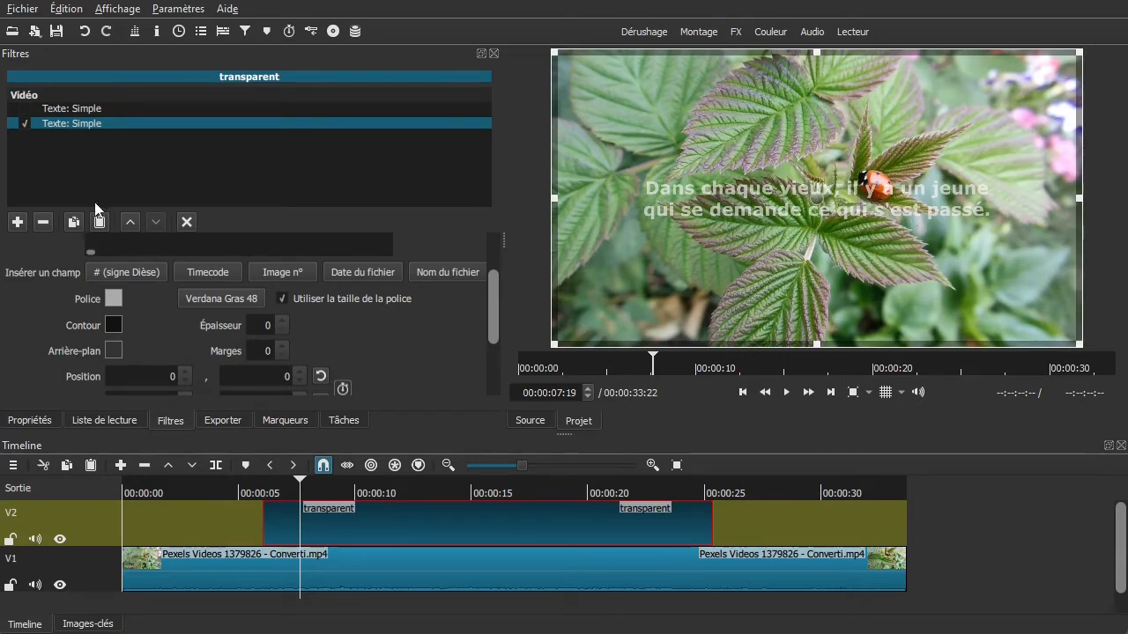
pyautogui.click(25, 109)
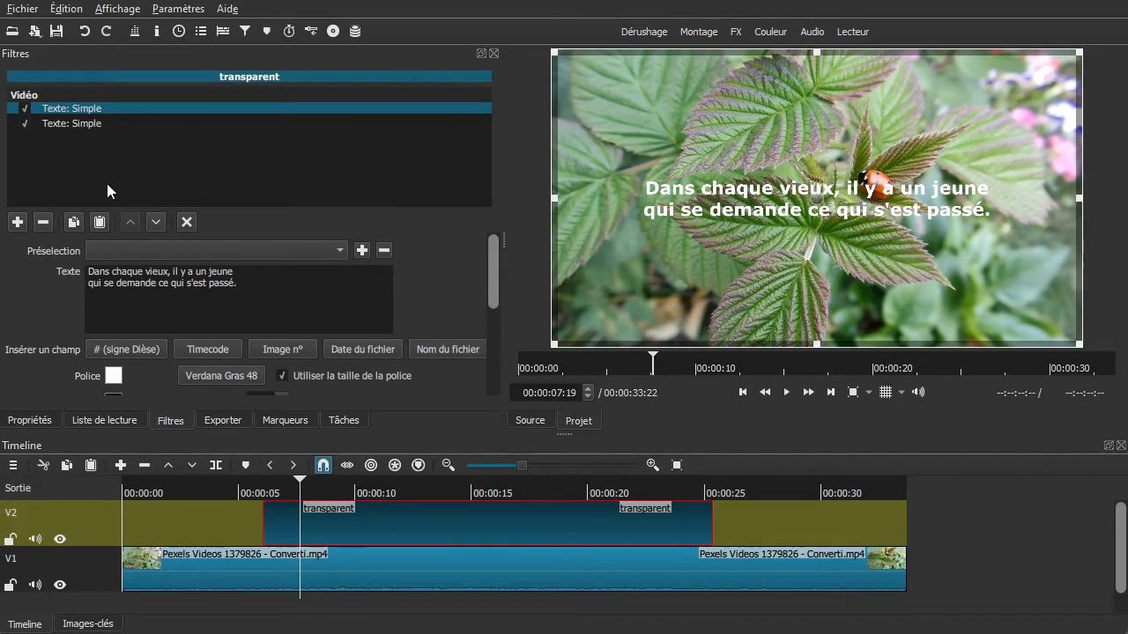
# - Add the video filter Masque: Forme Simple to the transparent clip
pyautogui.click(16, 222)
pyautogui.scroll(-2, 18, 227)
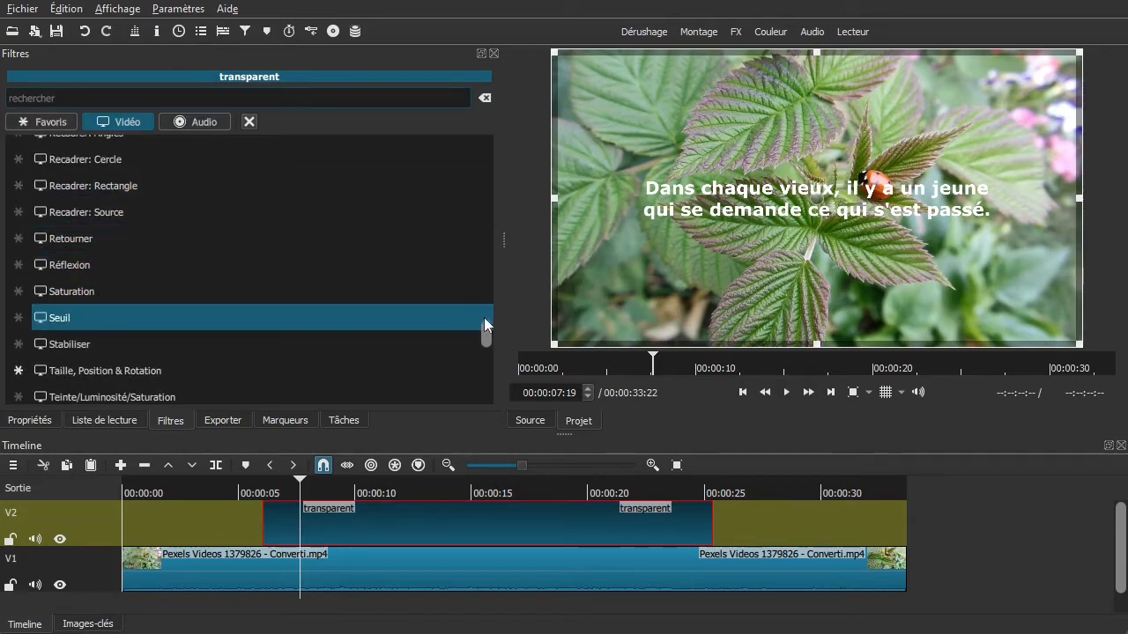
pyautogui.moveTo(486, 332); pyautogui.dragTo(489, 280)
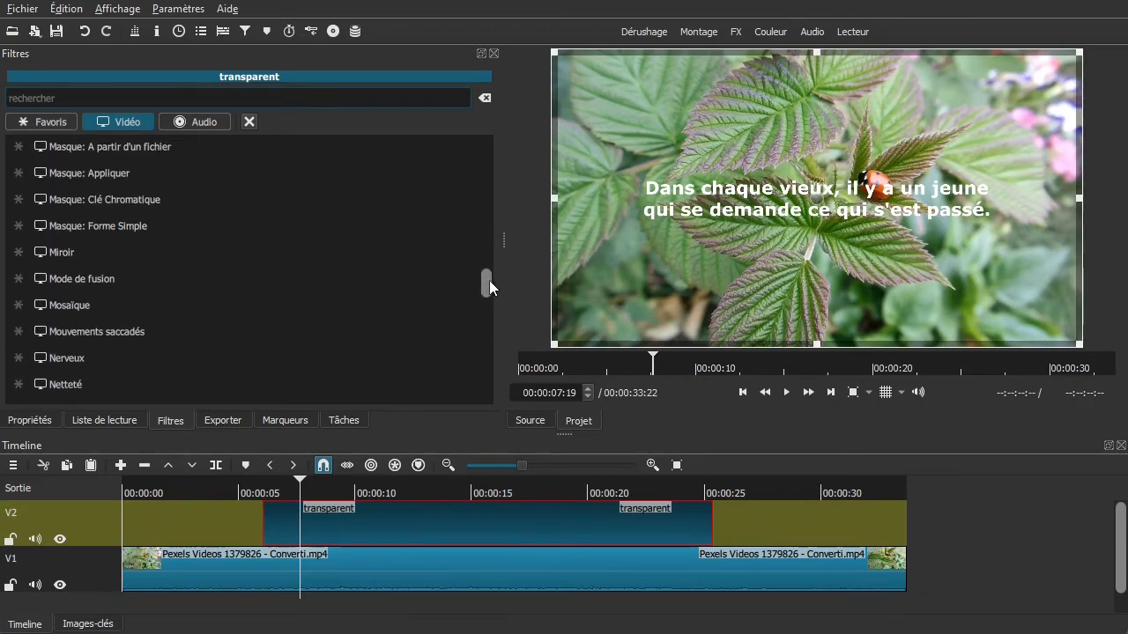
pyautogui.click(87, 230)
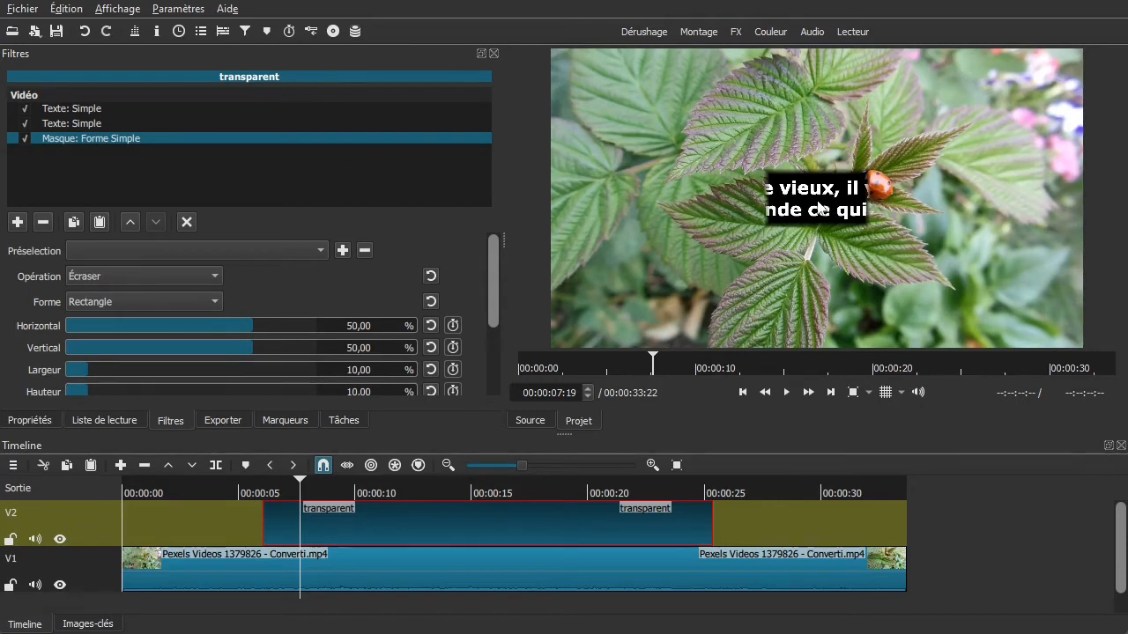
# - Set the mask's Progressivité to 0 %, and its Horizontal and Largeur values to 100 %
pyautogui.moveTo(493, 281); pyautogui.dragTo(494, 346)
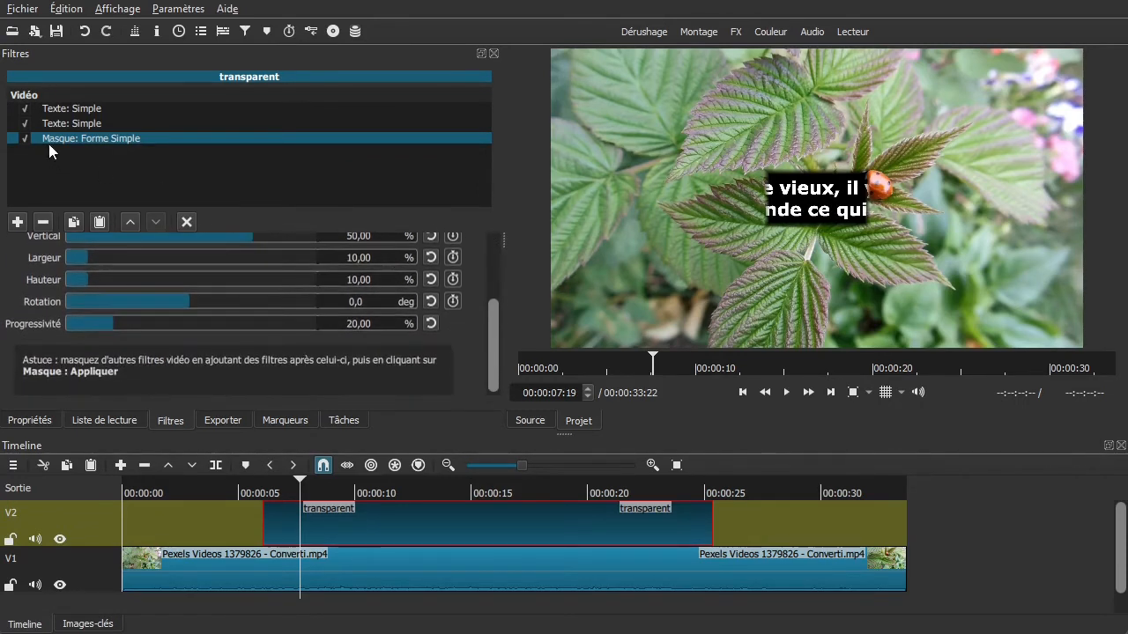
pyautogui.moveTo(107, 324); pyautogui.dragTo(52, 331)
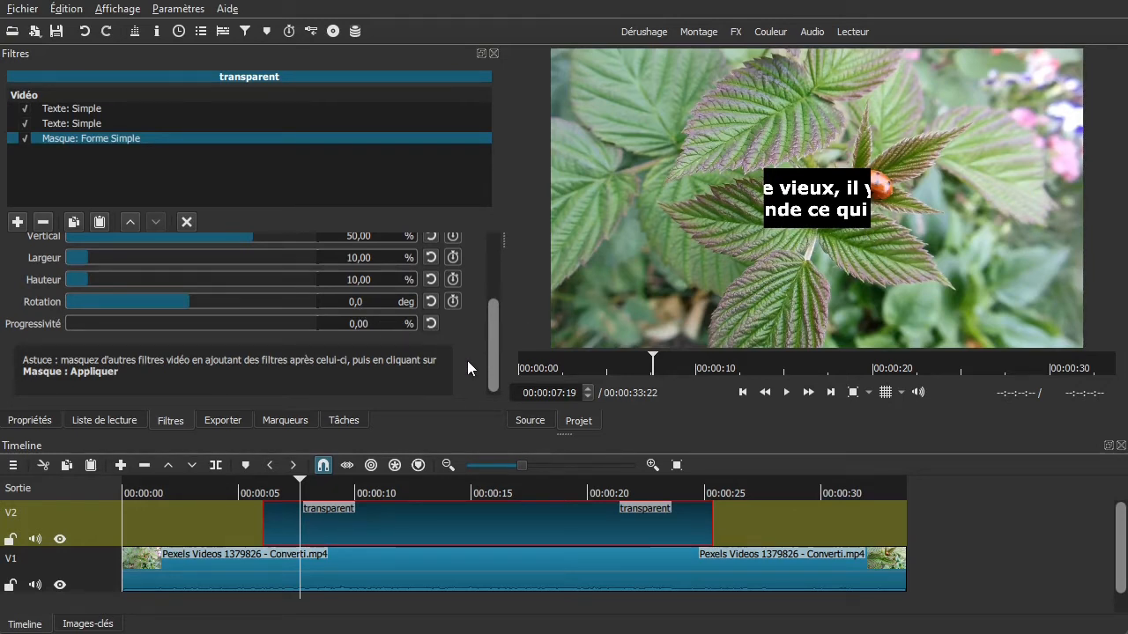
pyautogui.moveTo(489, 354); pyautogui.dragTo(511, 323)
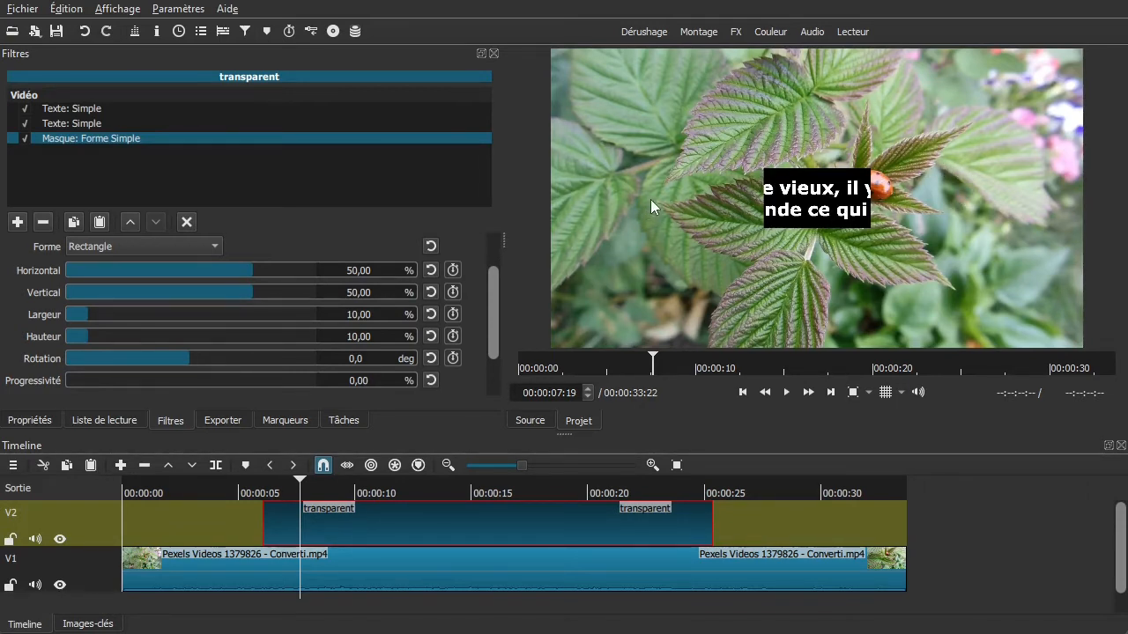
pyautogui.moveTo(245, 267); pyautogui.dragTo(373, 268)
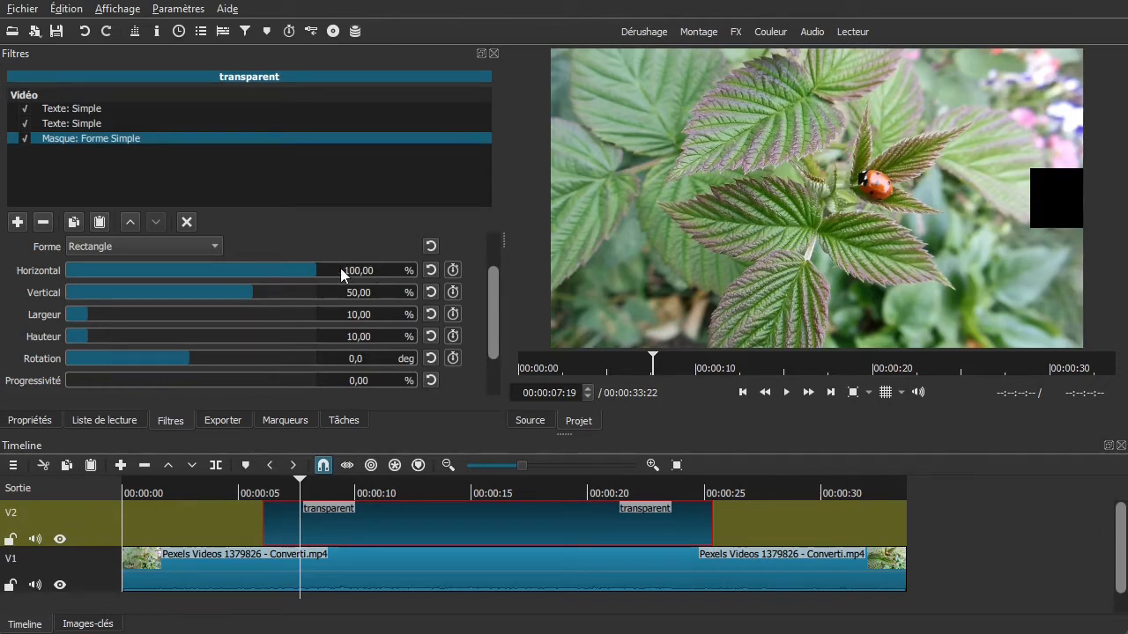
pyautogui.moveTo(89, 314); pyautogui.dragTo(363, 312)
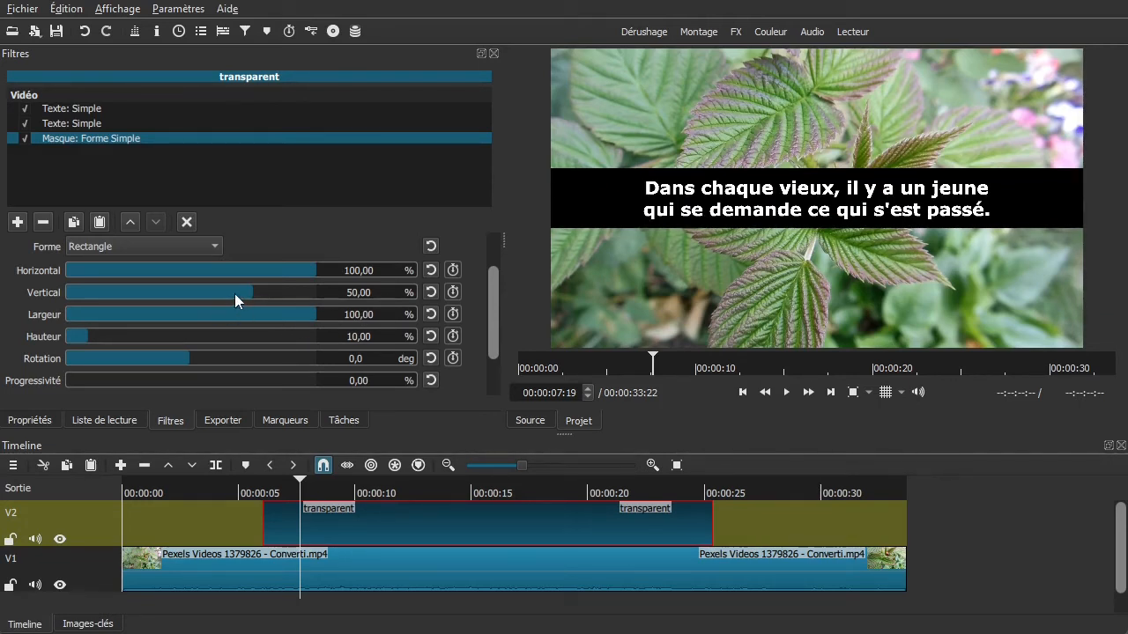
# - Fit the mask around the first line of text, with Hauteur at 3,82 % and Vertical at 46,53 %
pyautogui.moveTo(253, 290); pyautogui.dragTo(253, 289)
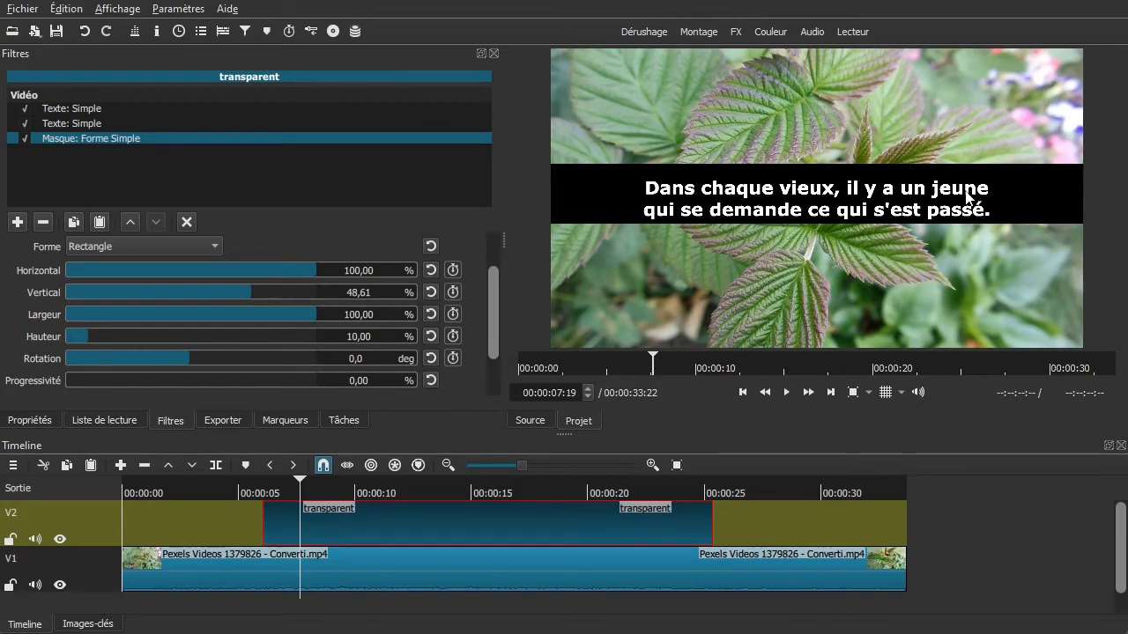
pyautogui.moveTo(86, 336); pyautogui.dragTo(74, 341)
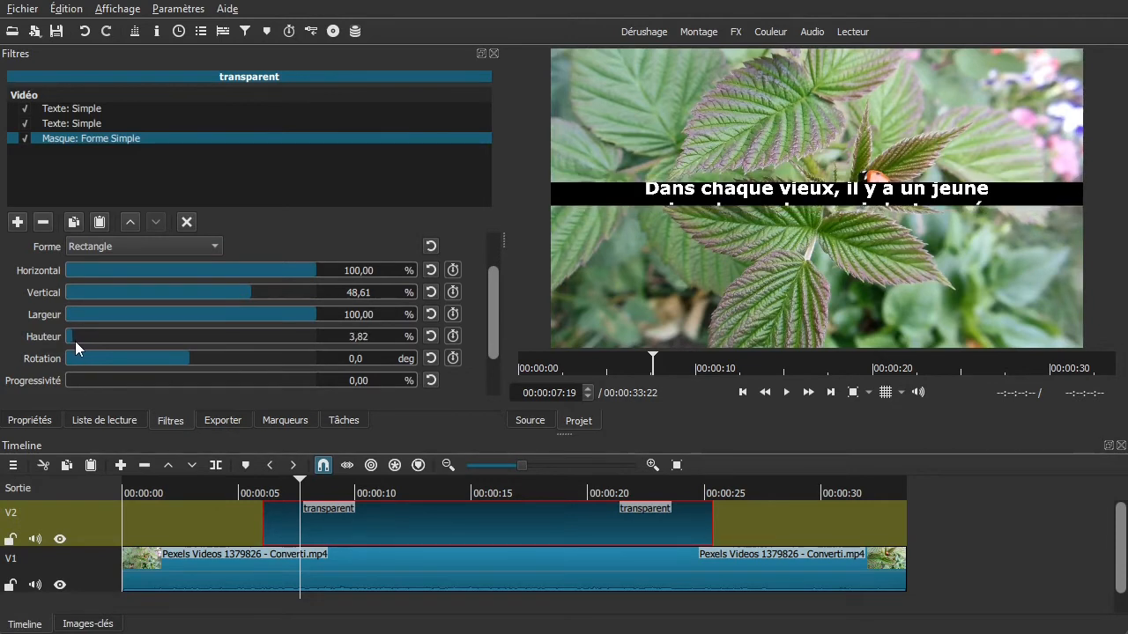
pyautogui.moveTo(253, 290); pyautogui.dragTo(251, 290)
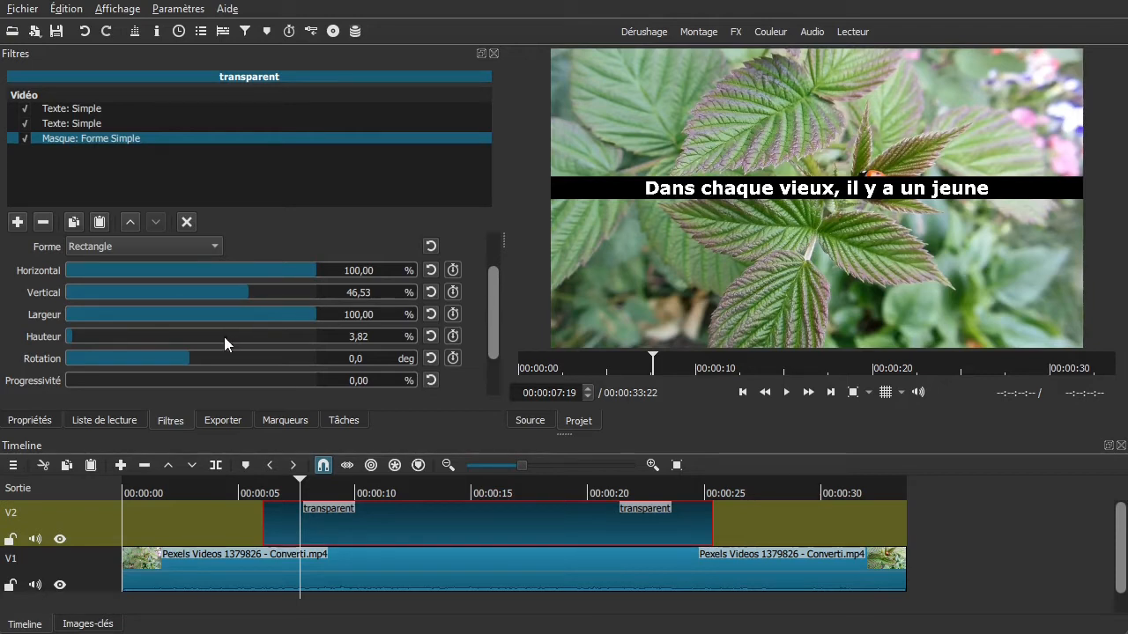
pyautogui.moveTo(314, 317); pyautogui.dragTo(343, 310)
pyautogui.moveTo(489, 333); pyautogui.dragTo(489, 298)
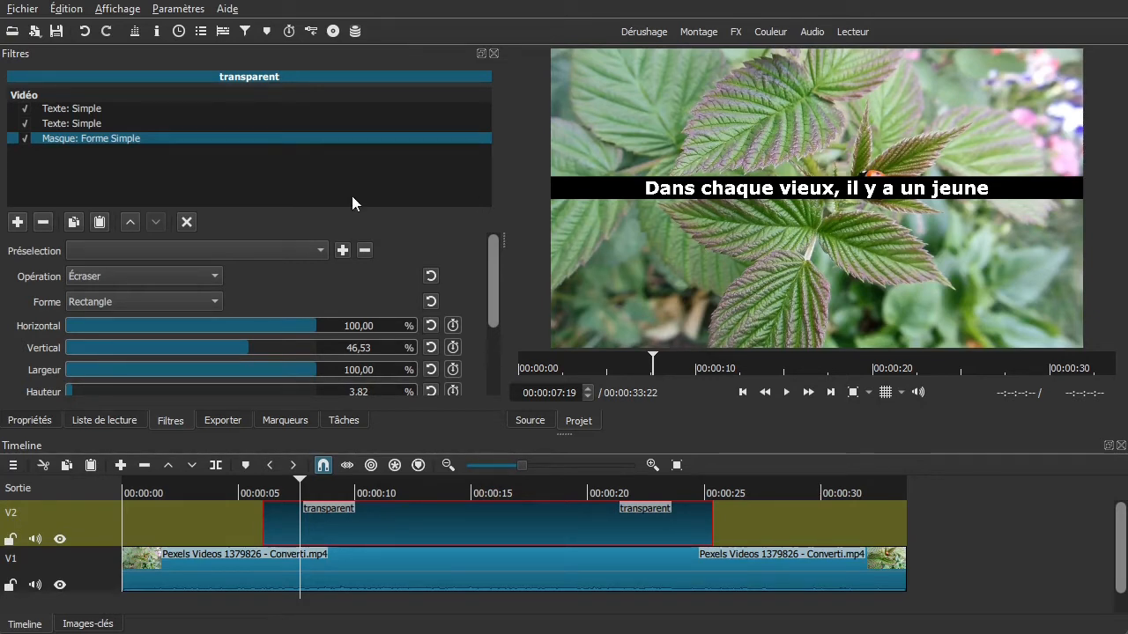
# - Disable both Texte: Simple filters and duplicate the Masque: Forme Simple filter on the clip
pyautogui.click(23, 124)
pyautogui.click(25, 109)
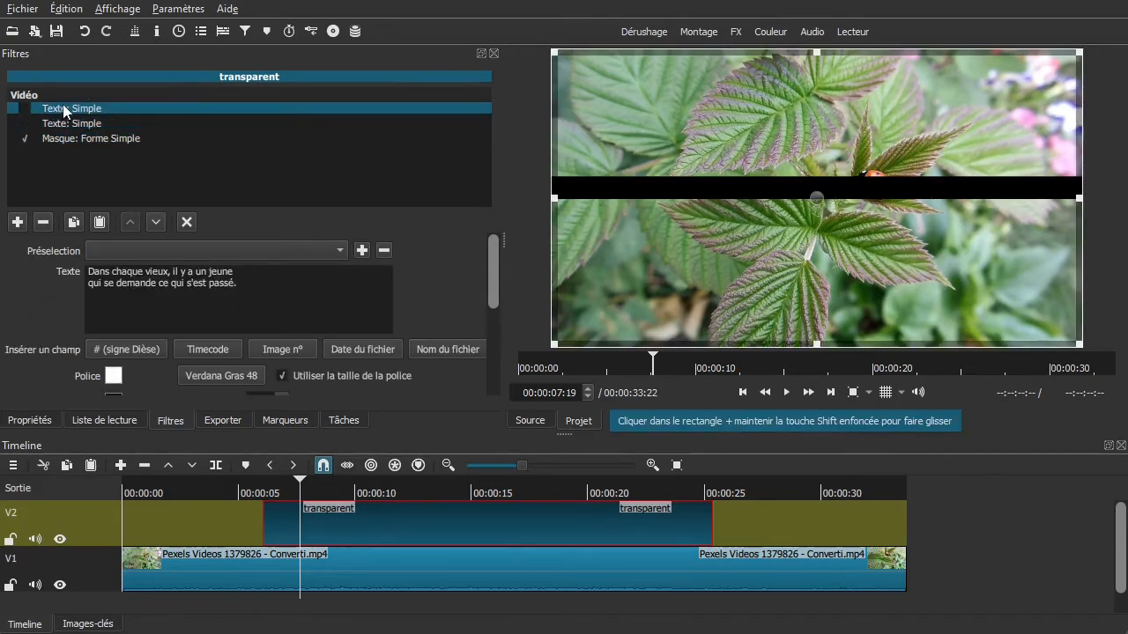
pyautogui.click(66, 140)
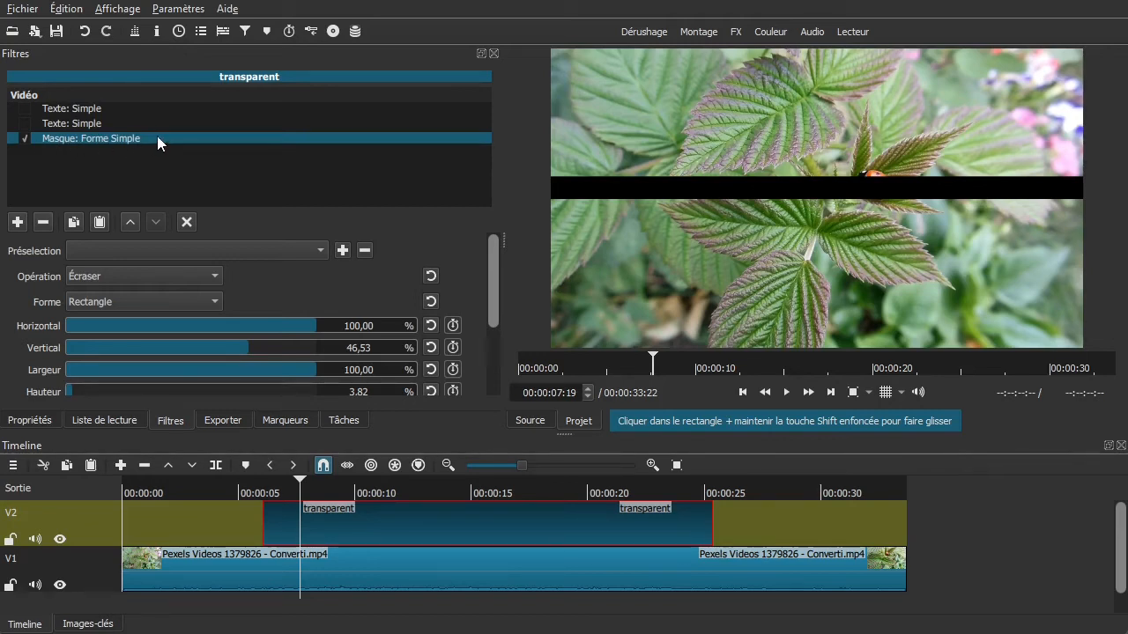
pyautogui.click(99, 222)
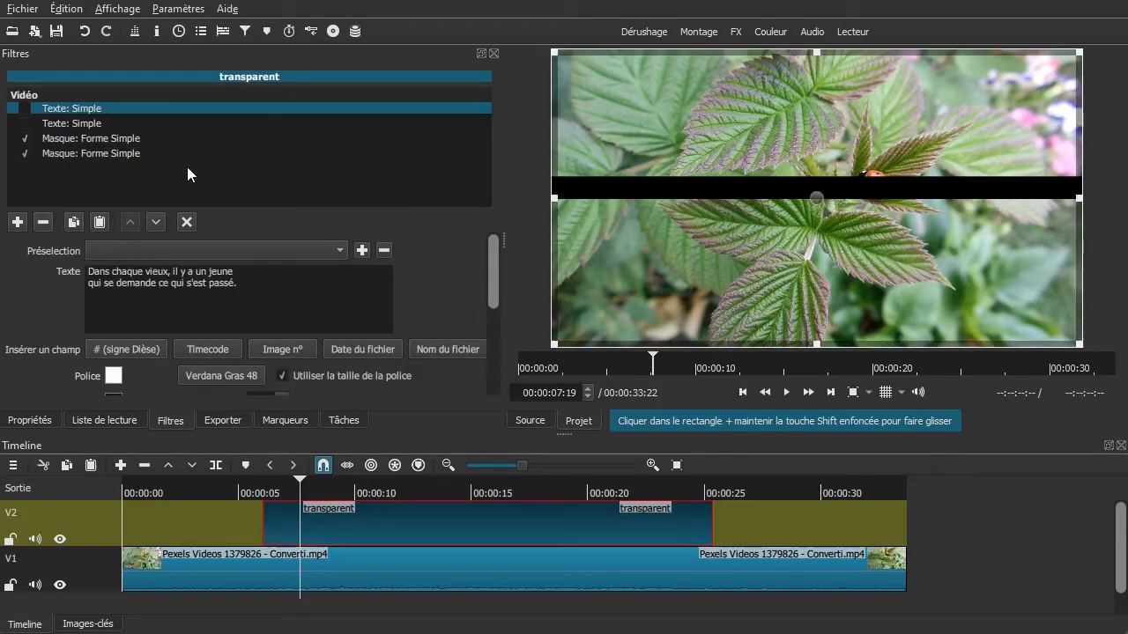
# - Disable the first Masque: Forme Simple filter, keep the second one active, and re-enable both Texte: Simple filters
pyautogui.click(25, 153)
pyautogui.click(26, 139)
pyautogui.click(26, 123)
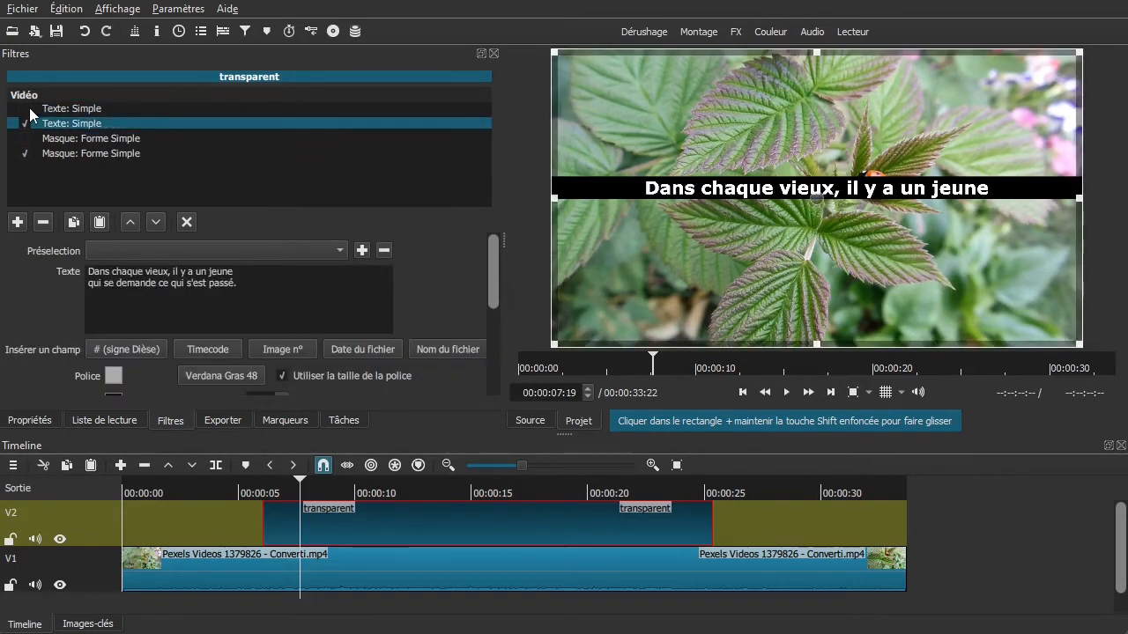
pyautogui.click(24, 109)
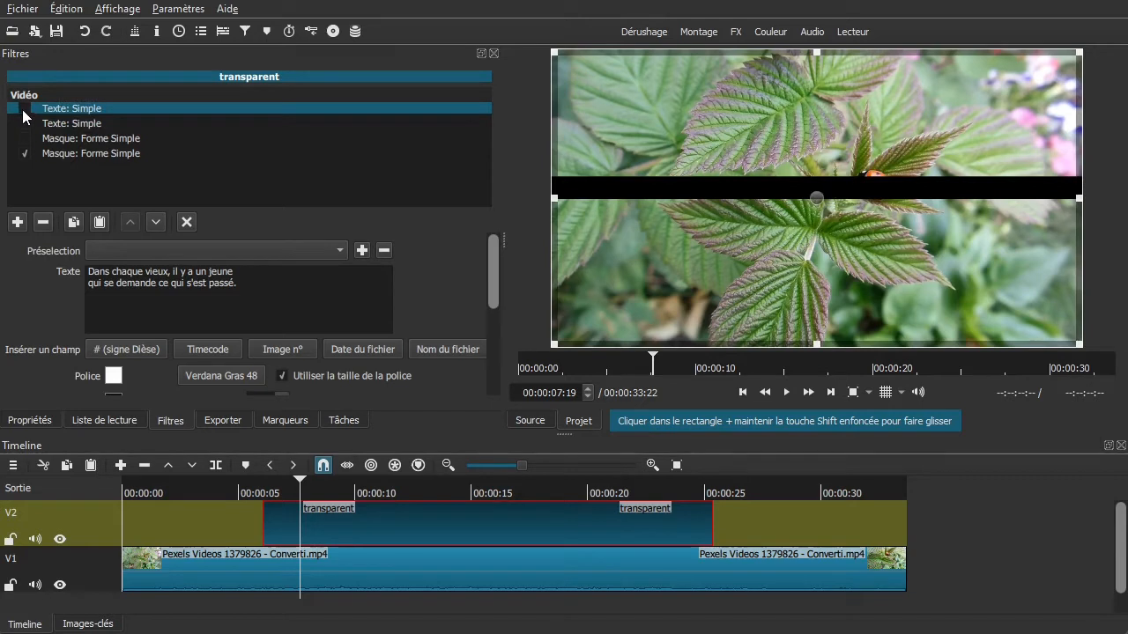
pyautogui.click(24, 109)
pyautogui.click(25, 123)
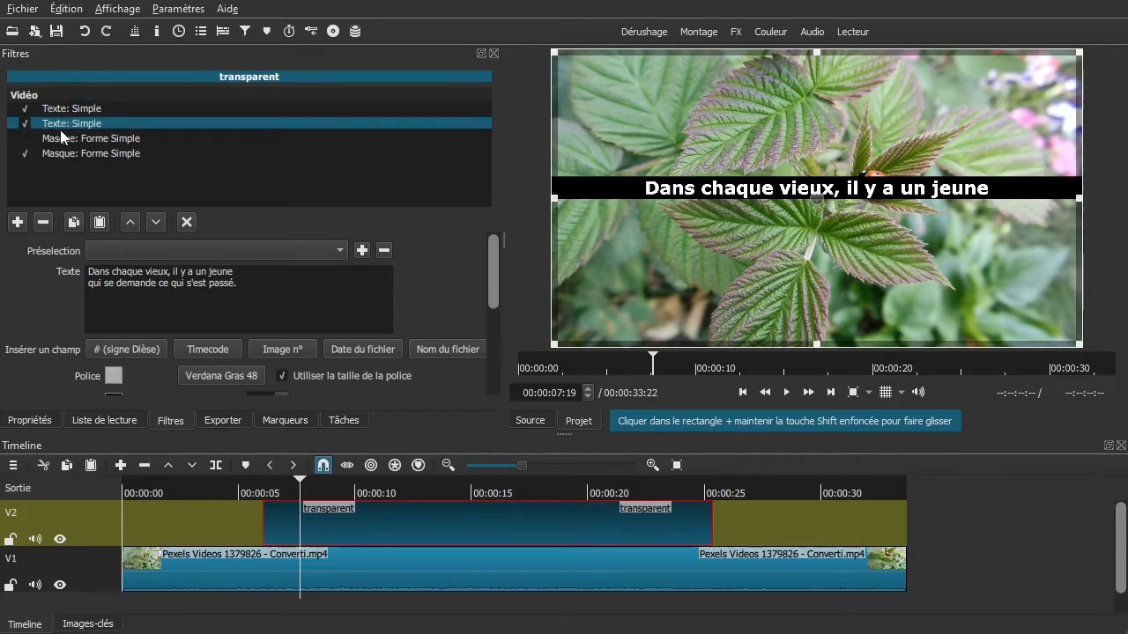
# - Set the second mask's Vertical value to 54,17 % to frame the second text line, and re-enable the first mask
pyautogui.click(113, 155)
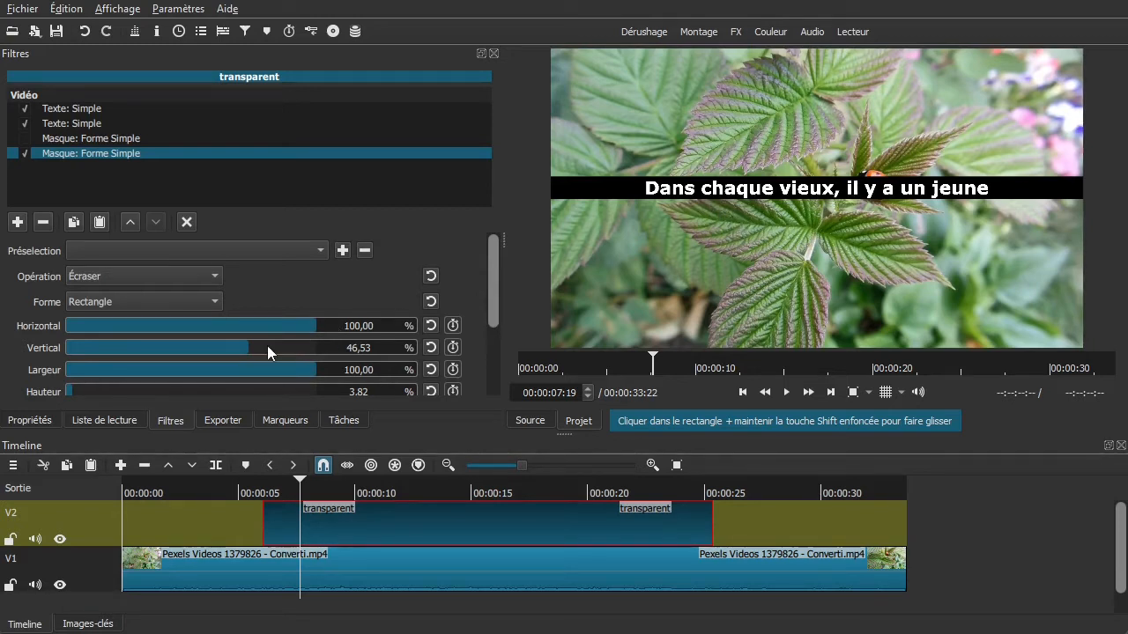
pyautogui.moveTo(247, 347); pyautogui.dragTo(261, 353)
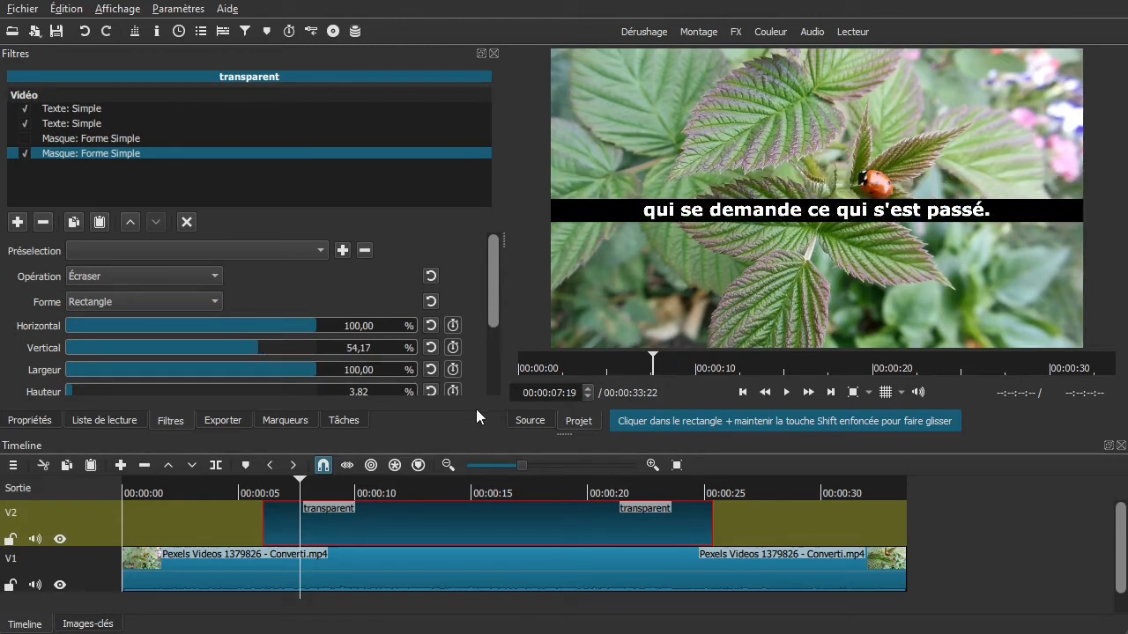
pyautogui.click(26, 139)
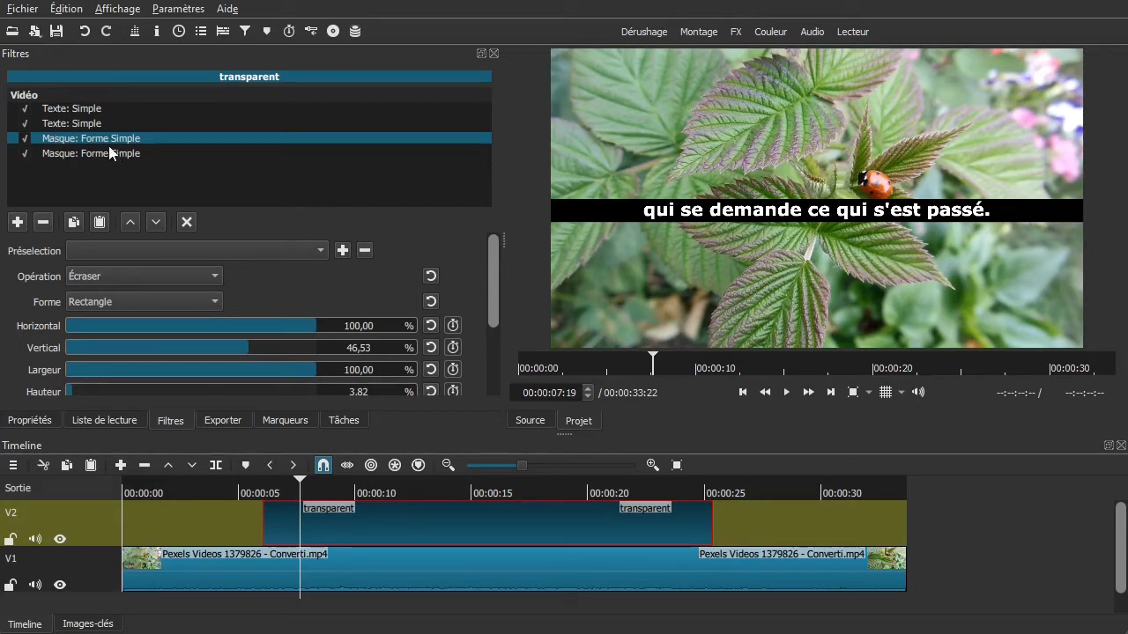
# - Reorder the filters so both Masque: Forme Simple filters sit between the two Texte: Simple filters
pyautogui.click(130, 223)
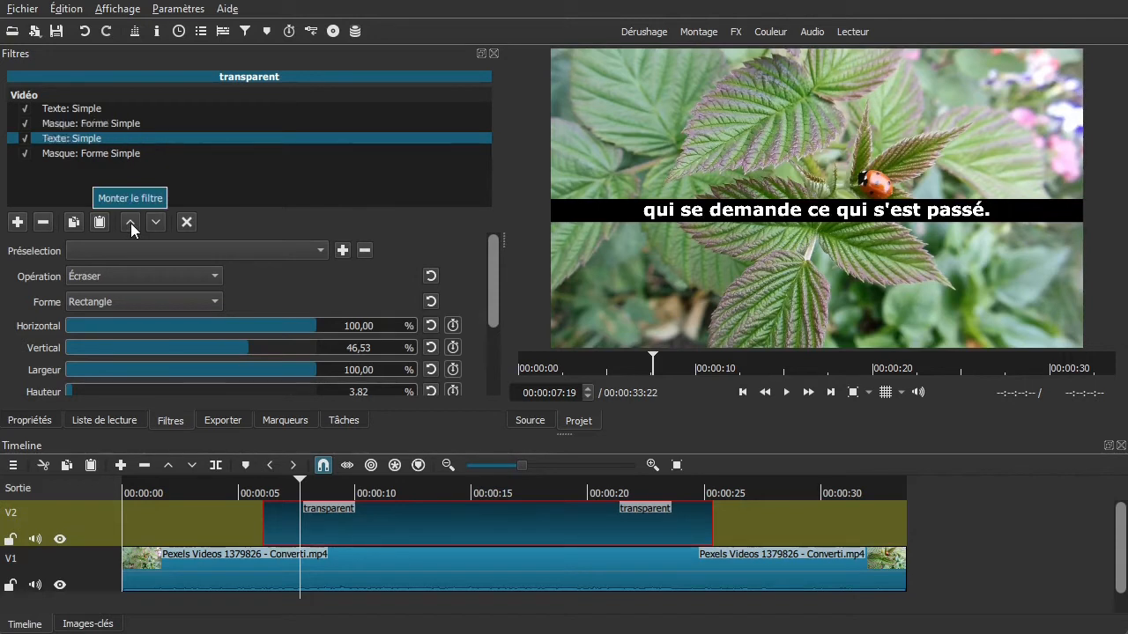
pyautogui.click(129, 155)
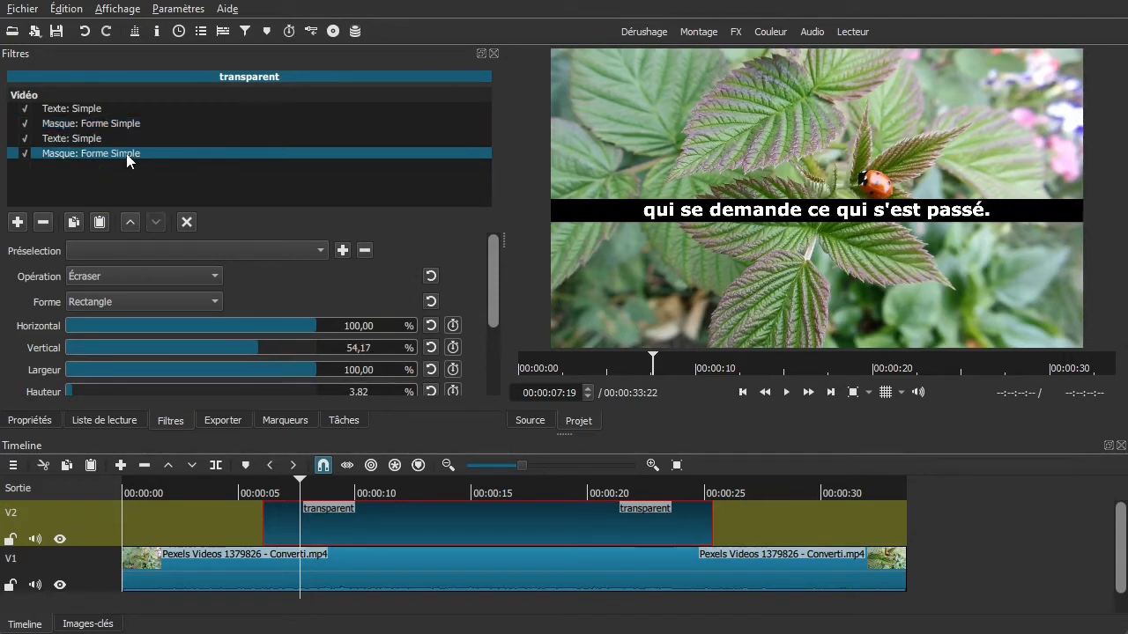
pyautogui.click(128, 221)
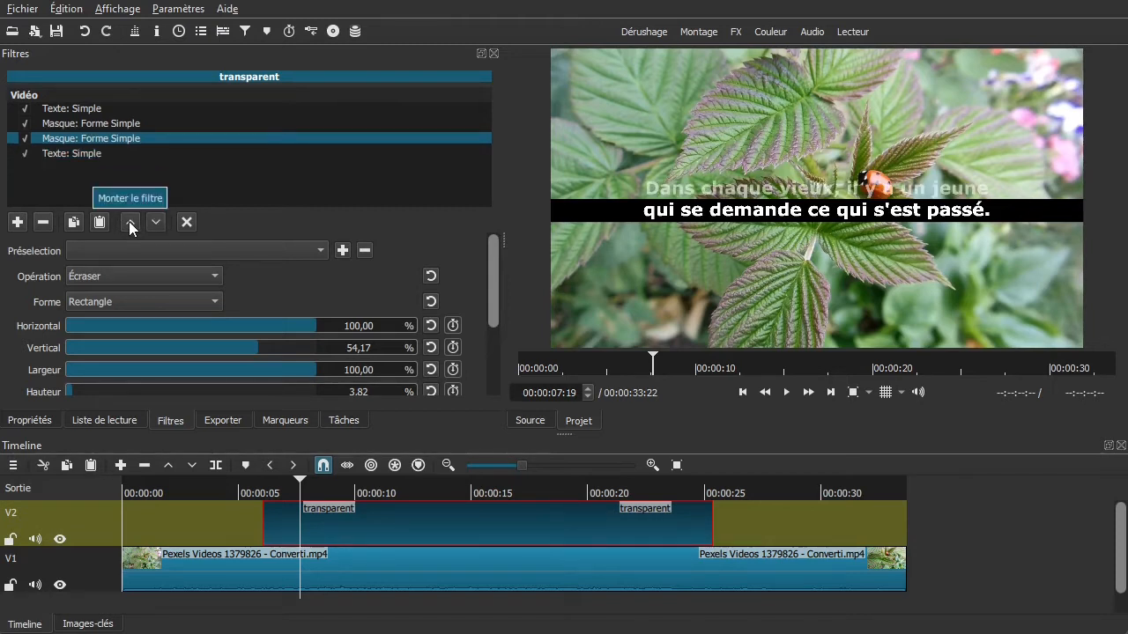
pyautogui.click(99, 108)
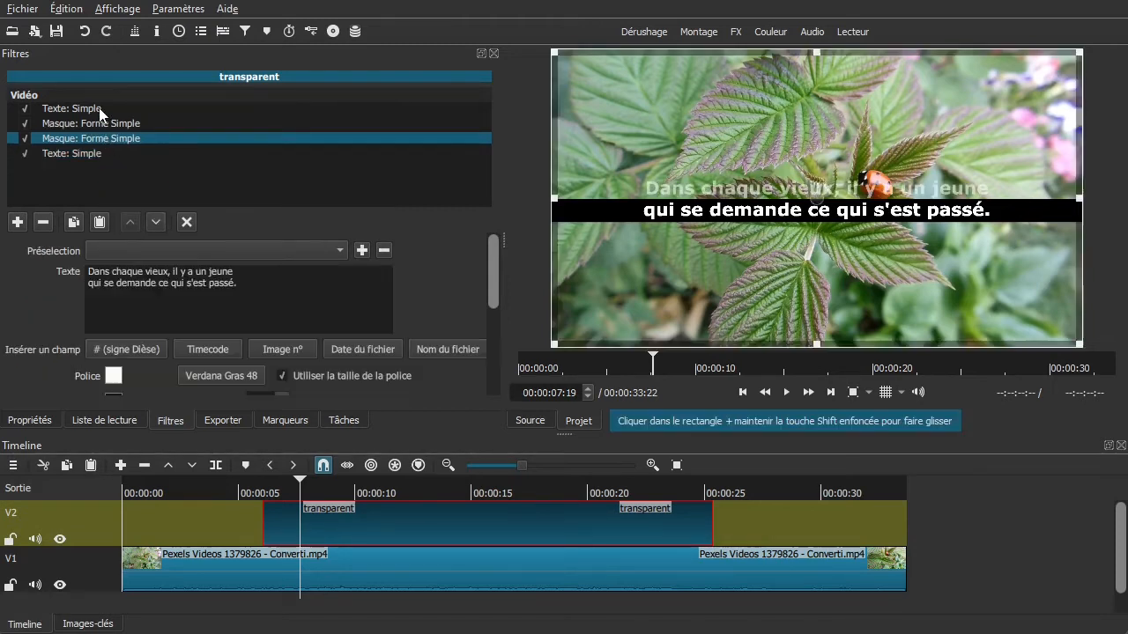
pyautogui.click(133, 126)
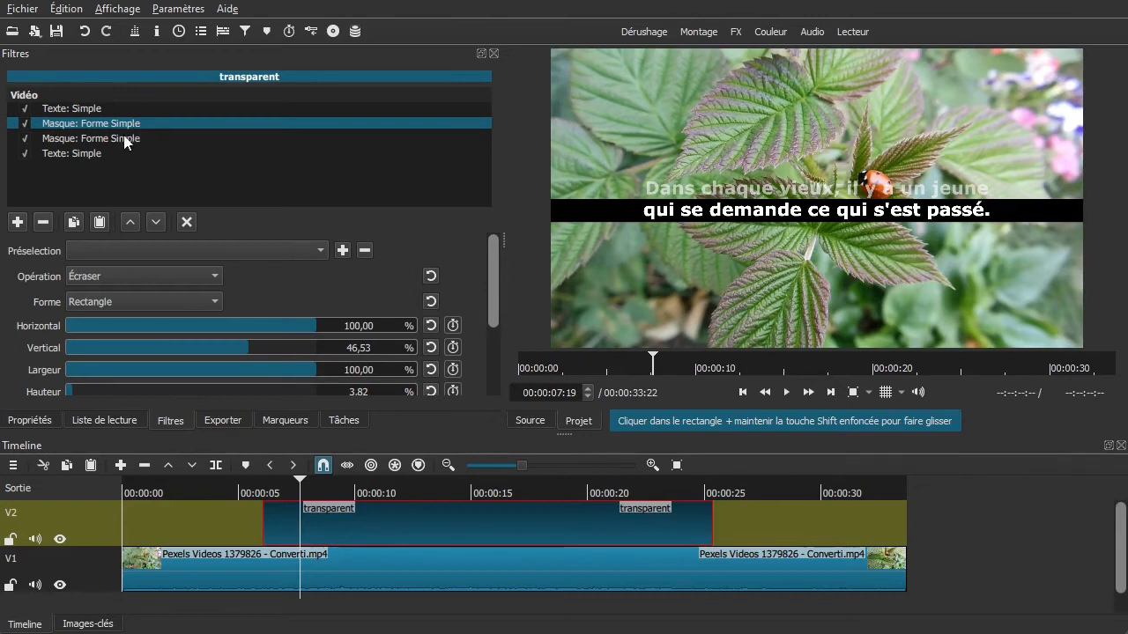
pyautogui.click(123, 138)
pyautogui.click(97, 153)
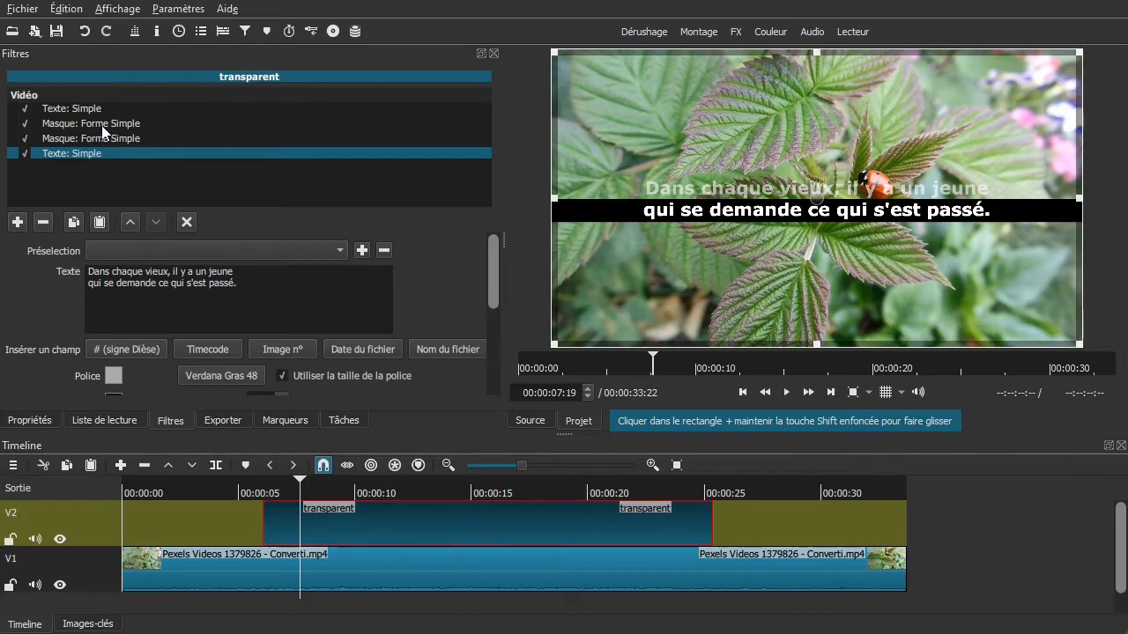
# - Set the Opération of both Masque: Forme Simple filters to Soustraire
pyautogui.click(101, 125)
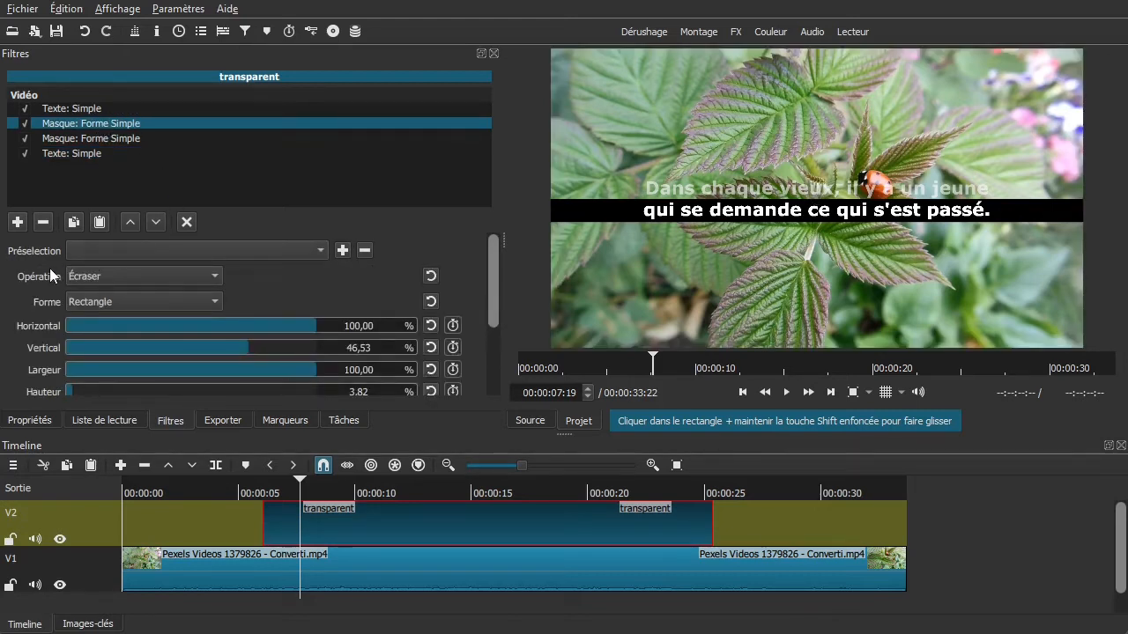
pyautogui.click(128, 277)
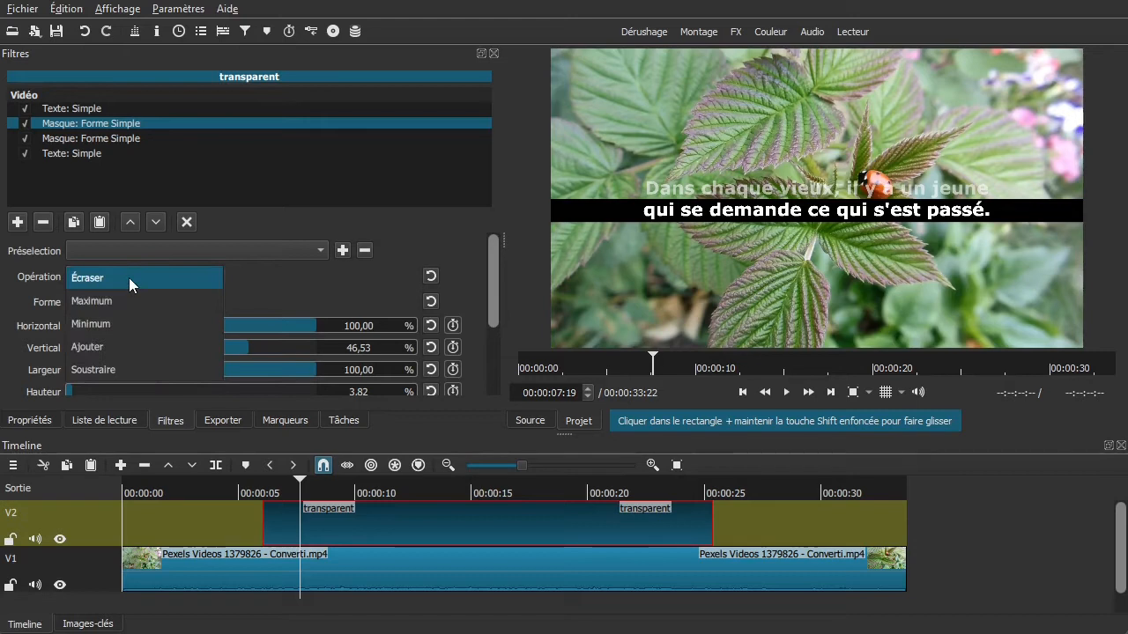
pyautogui.click(107, 370)
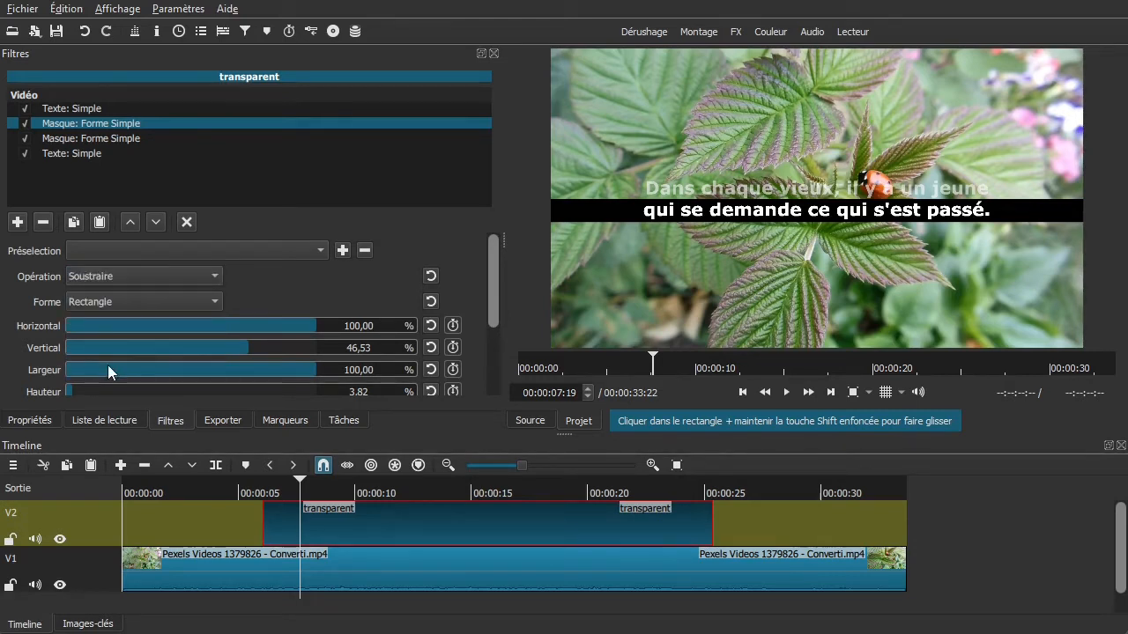
pyautogui.click(115, 140)
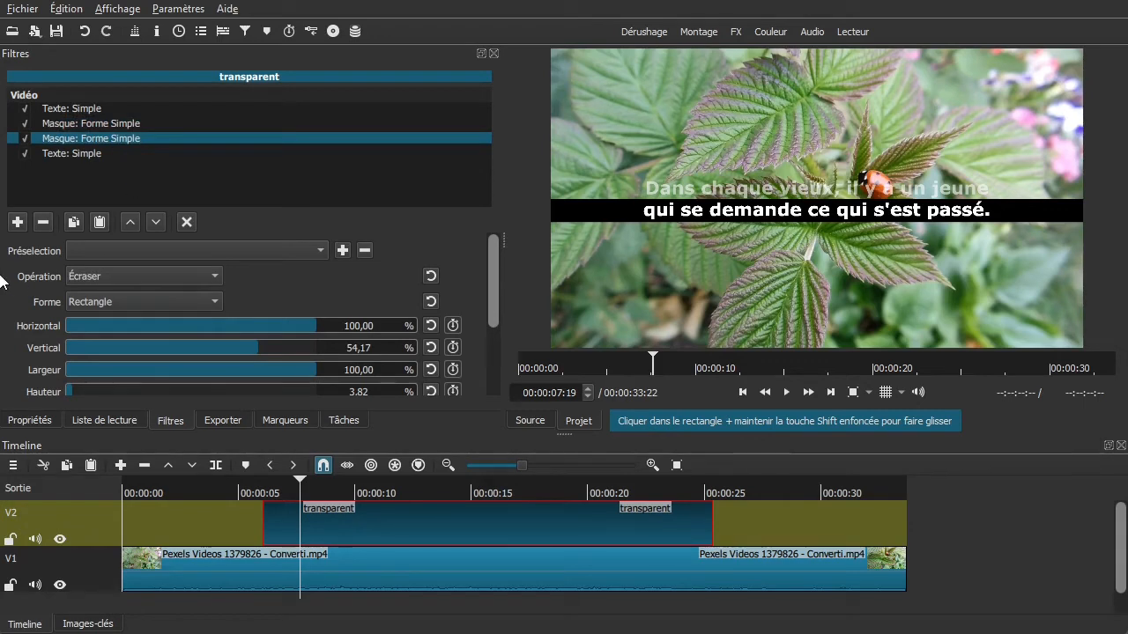
pyautogui.click(104, 276)
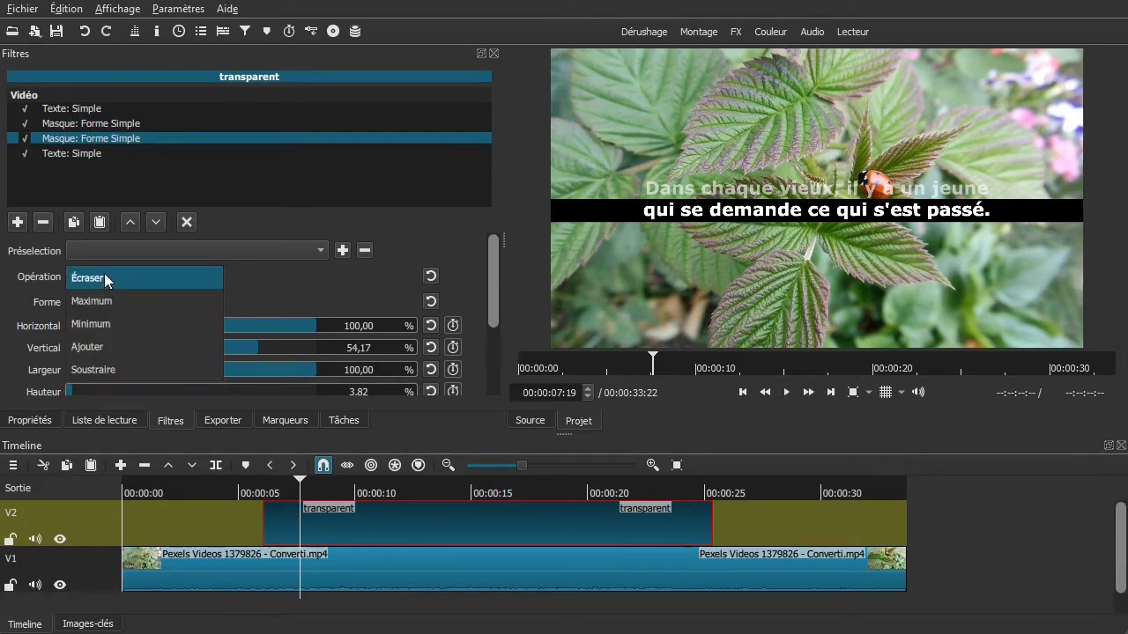
pyautogui.click(105, 370)
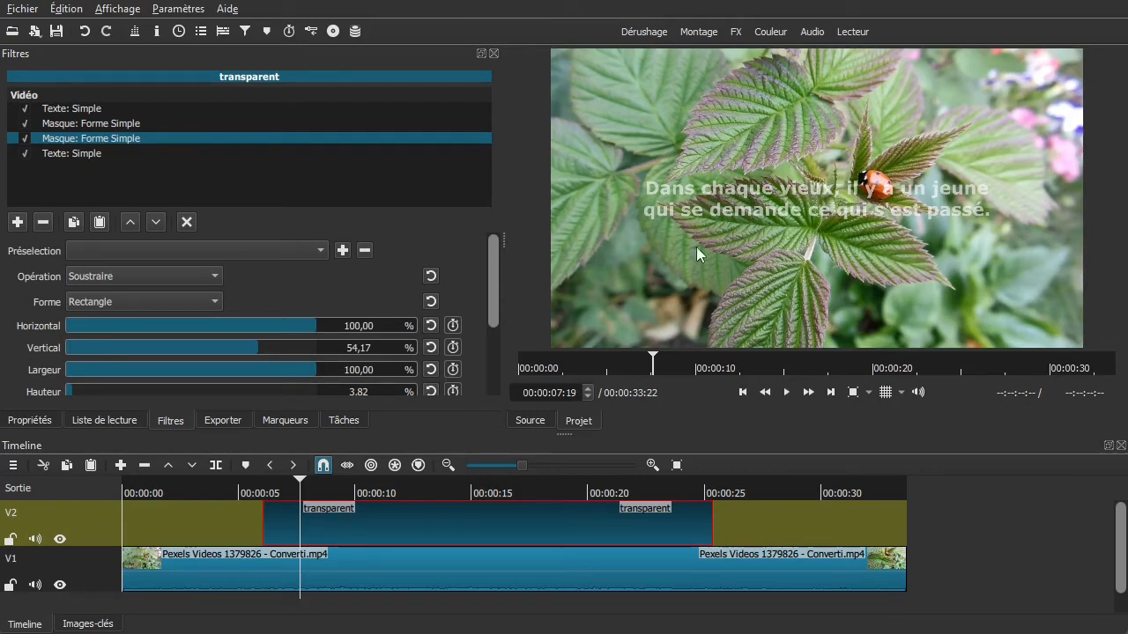
# - Test the reveal by varying Largeur on each mask in turn, returning both to 100 %
pyautogui.click(113, 124)
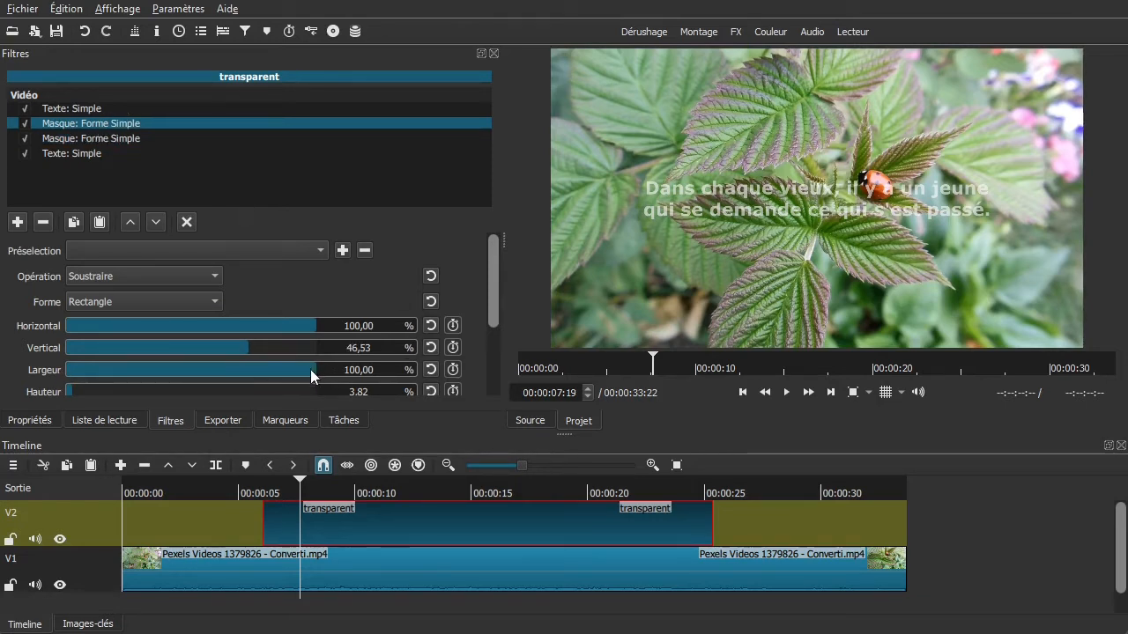
pyautogui.moveTo(310, 369)
pyautogui.mouseDown()
pyautogui.moveTo(102, 390)
pyautogui.moveTo(84, 377)
pyautogui.moveTo(320, 370)
pyautogui.mouseUp()
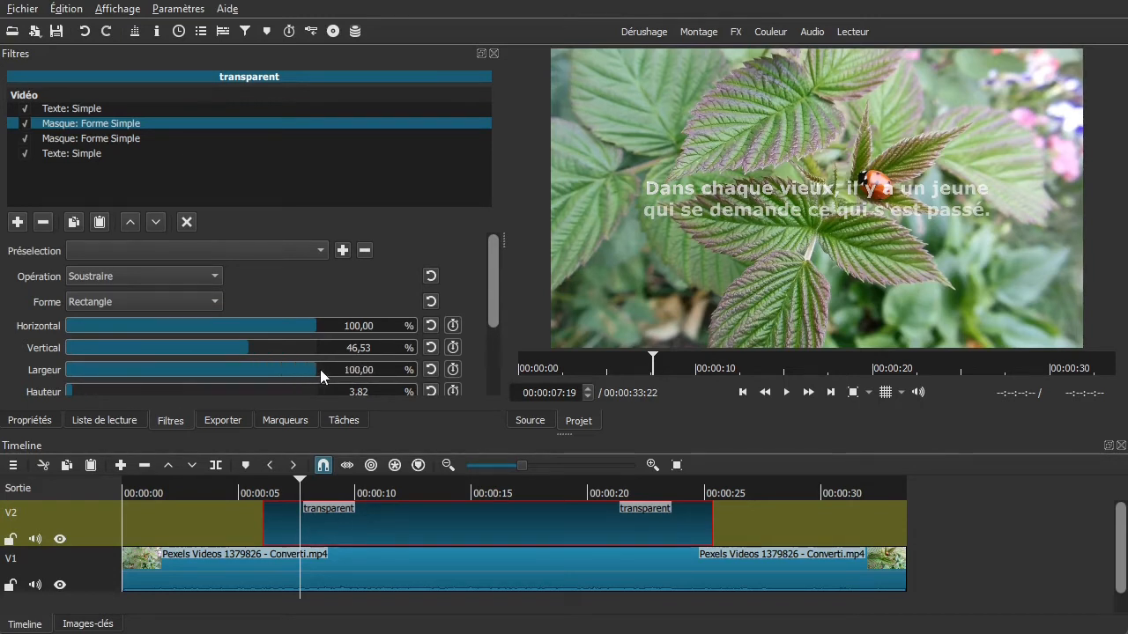
pyautogui.click(132, 139)
pyautogui.moveTo(309, 369); pyautogui.dragTo(390, 367)
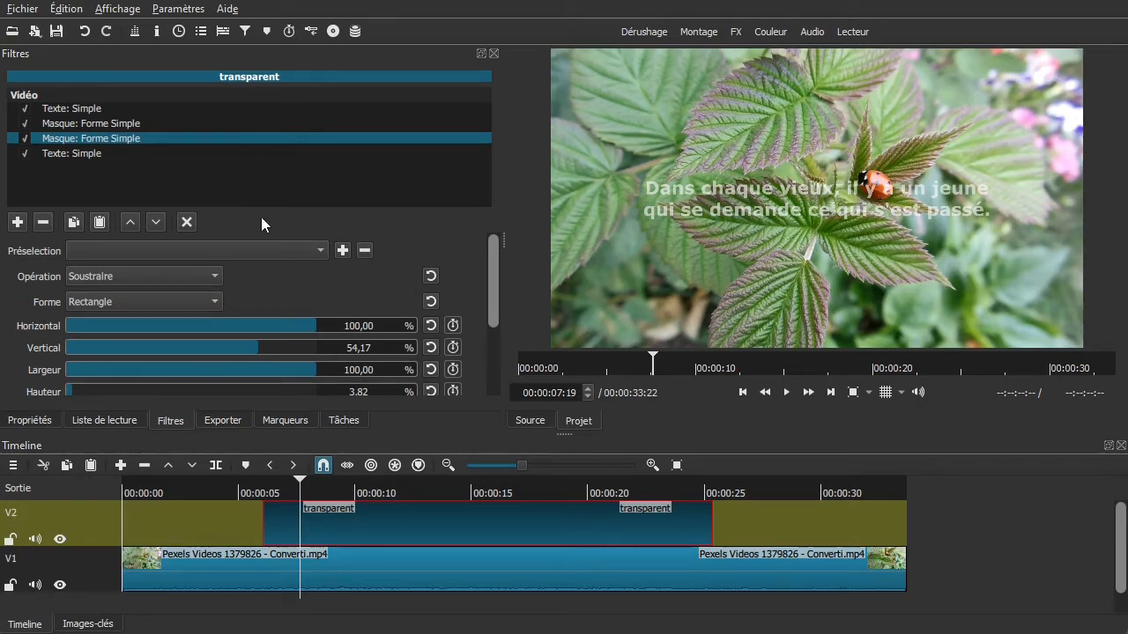
# - Add a fade-in of about 01:07 to the start of the transparent clip and play back the text's appearance
pyautogui.click(241, 520)
pyautogui.moveTo(243, 525); pyautogui.dragTo(256, 524)
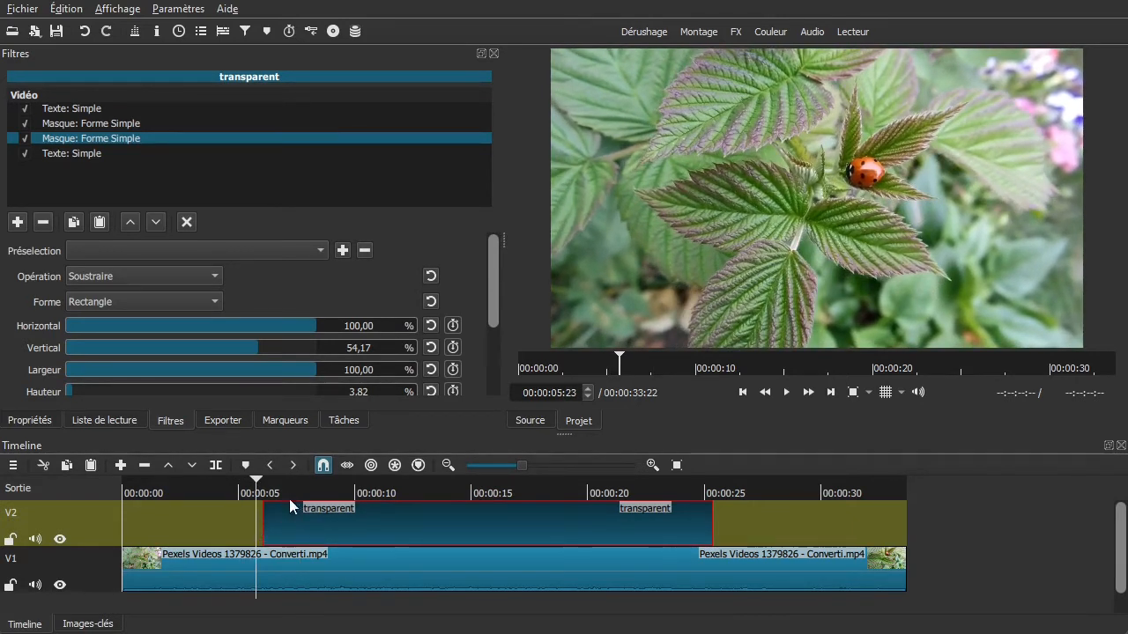
pyautogui.press('space')
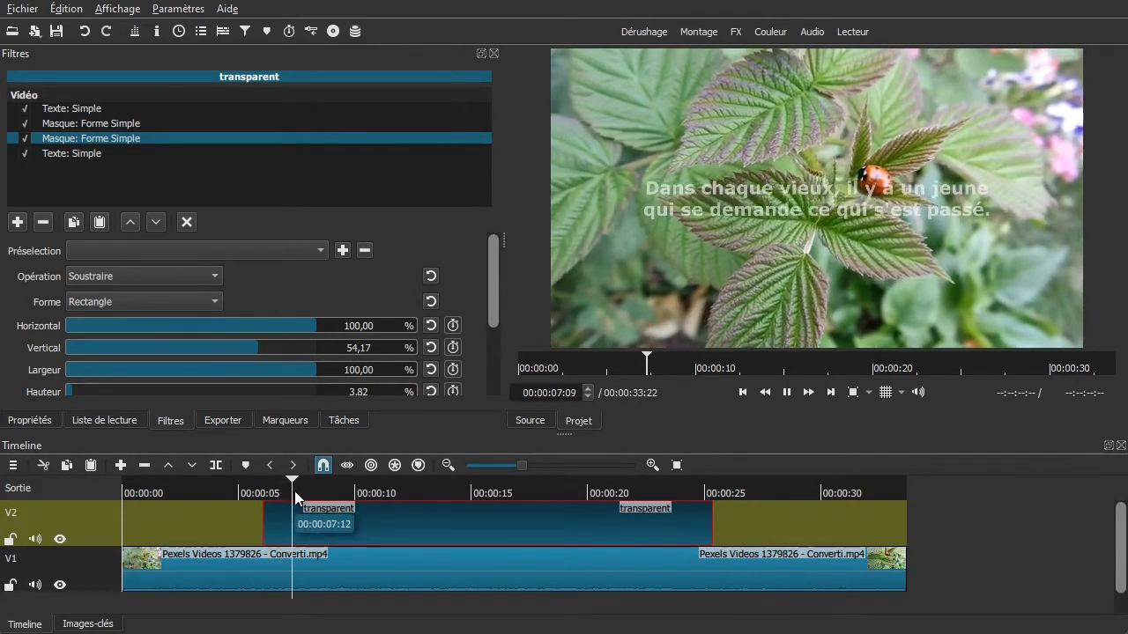
pyautogui.press('space')
pyautogui.moveTo(269, 508); pyautogui.dragTo(305, 518)
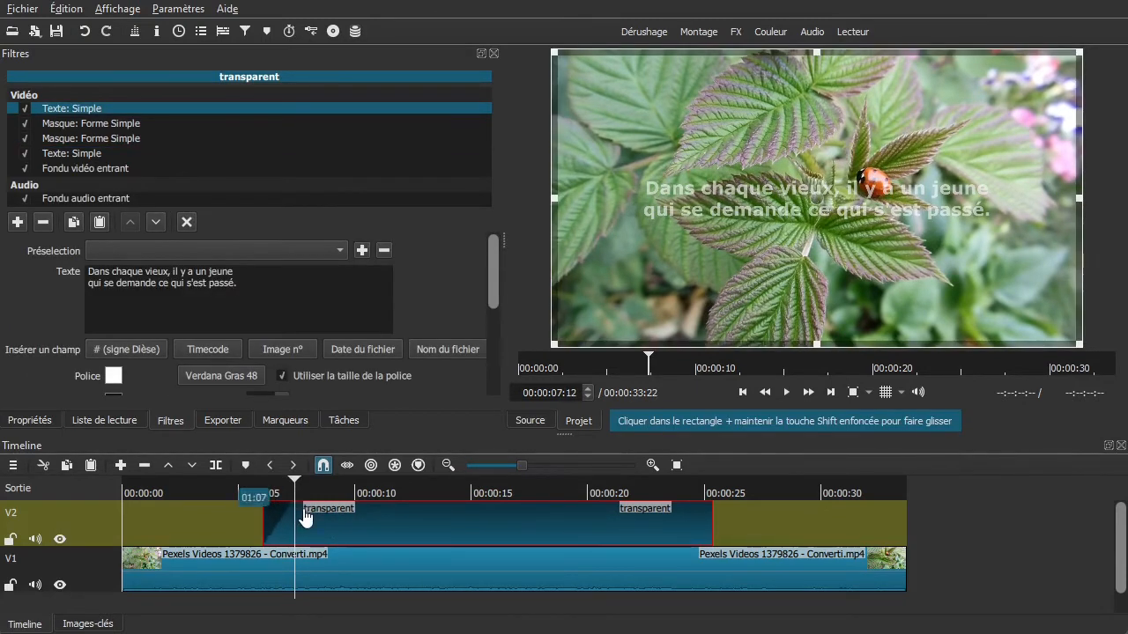
pyautogui.click(247, 511)
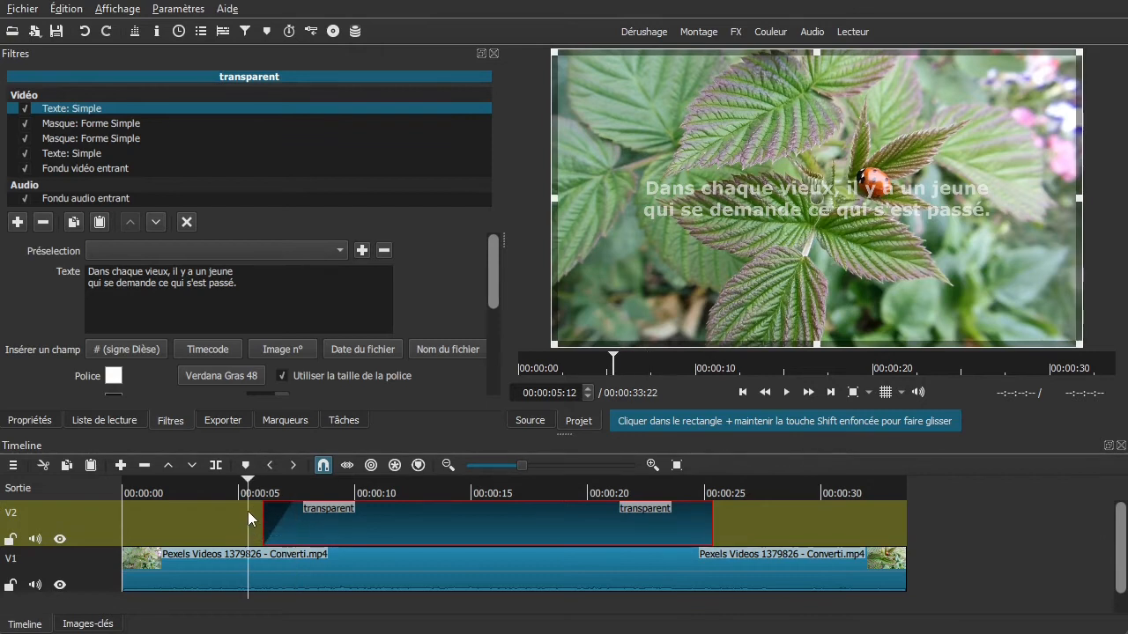
pyautogui.press('space')
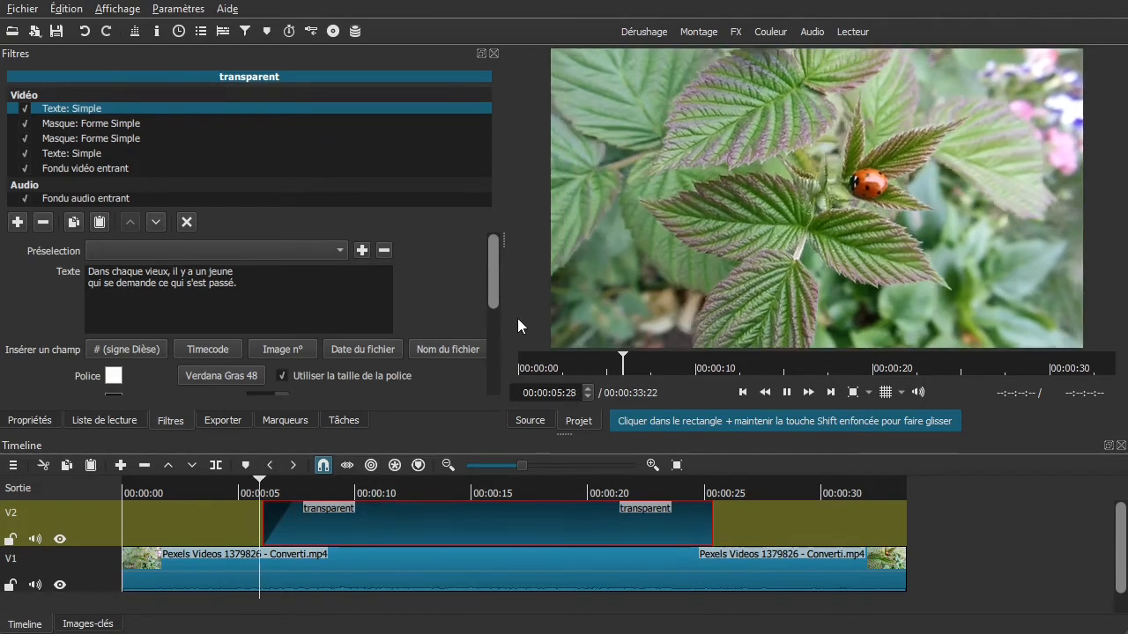
pyautogui.press('space')
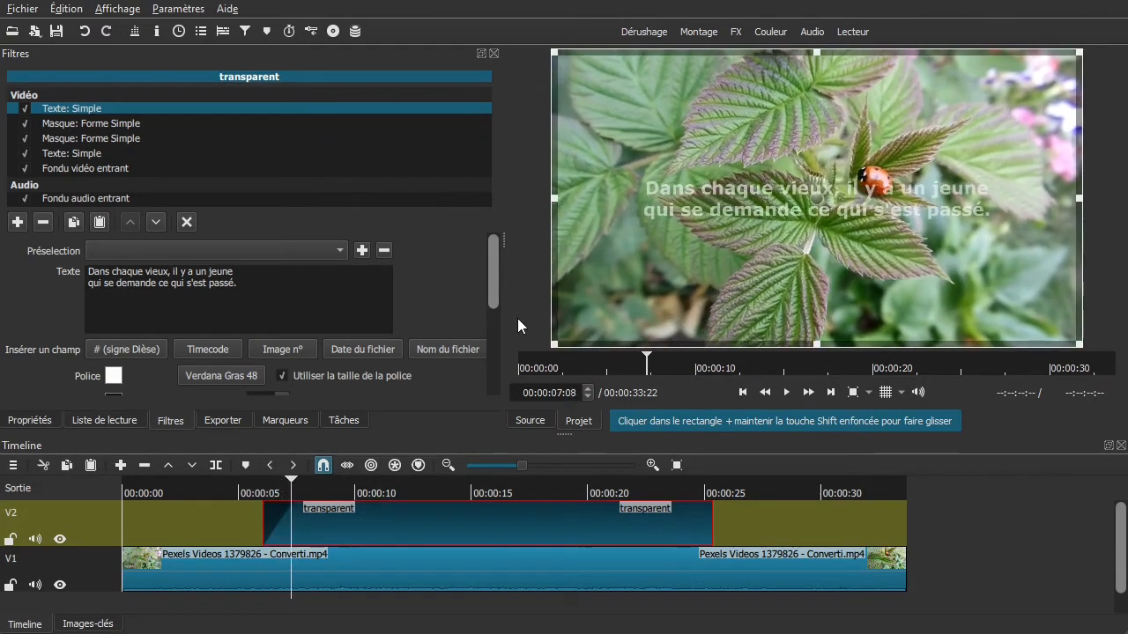
# - Enable keyframes for Largeur on the first mask at 00:00:07:17, starting from 100 %
pyautogui.press('space')
pyautogui.press('space')
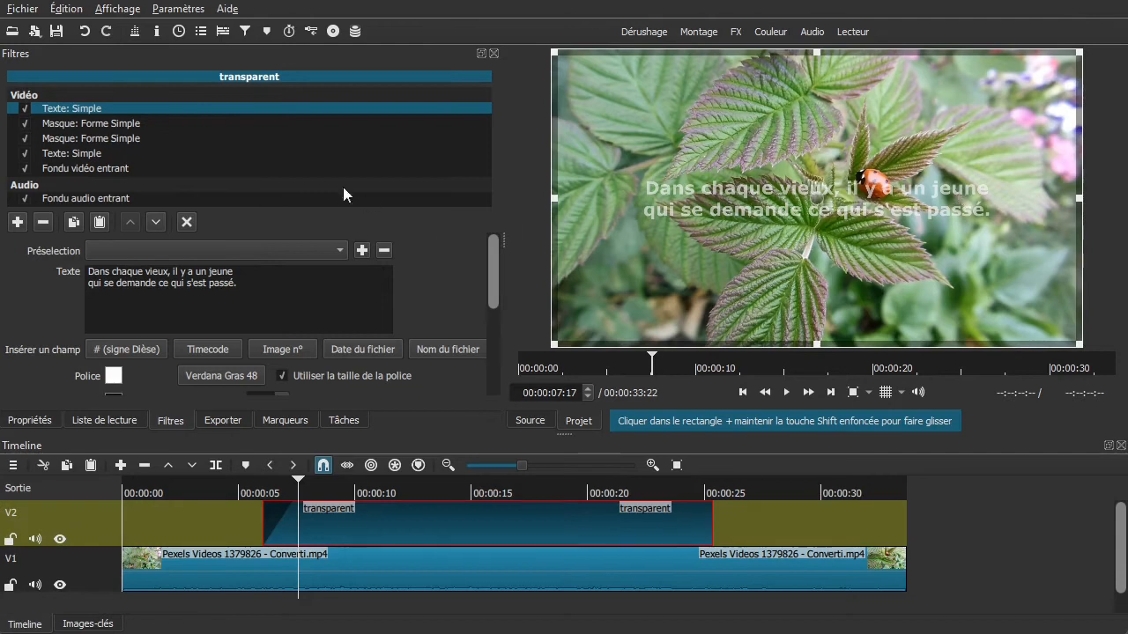
pyautogui.click(120, 124)
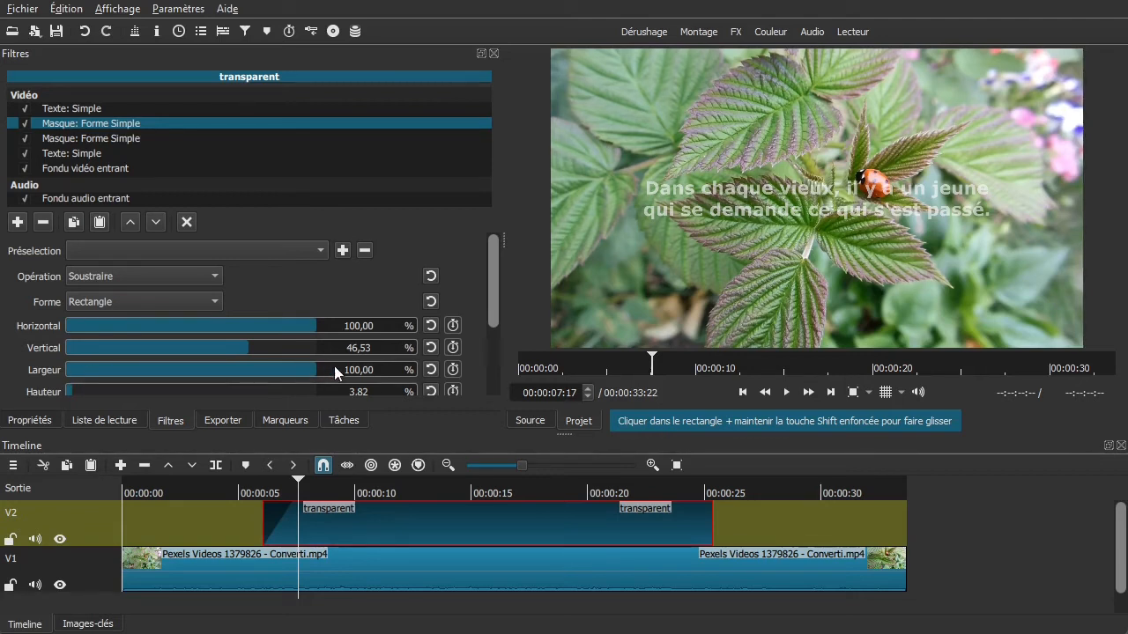
pyautogui.click(453, 372)
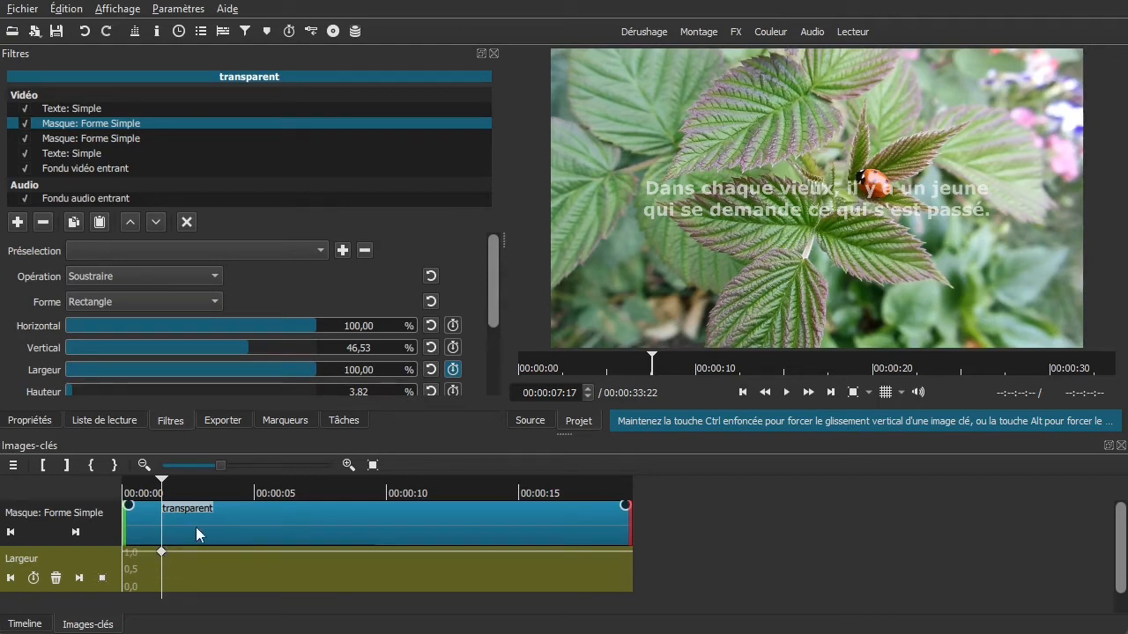
# - Add a second Largeur keyframe to the first mask at 00:00:09:02 with a value of 10,76 %
pyautogui.press('space')
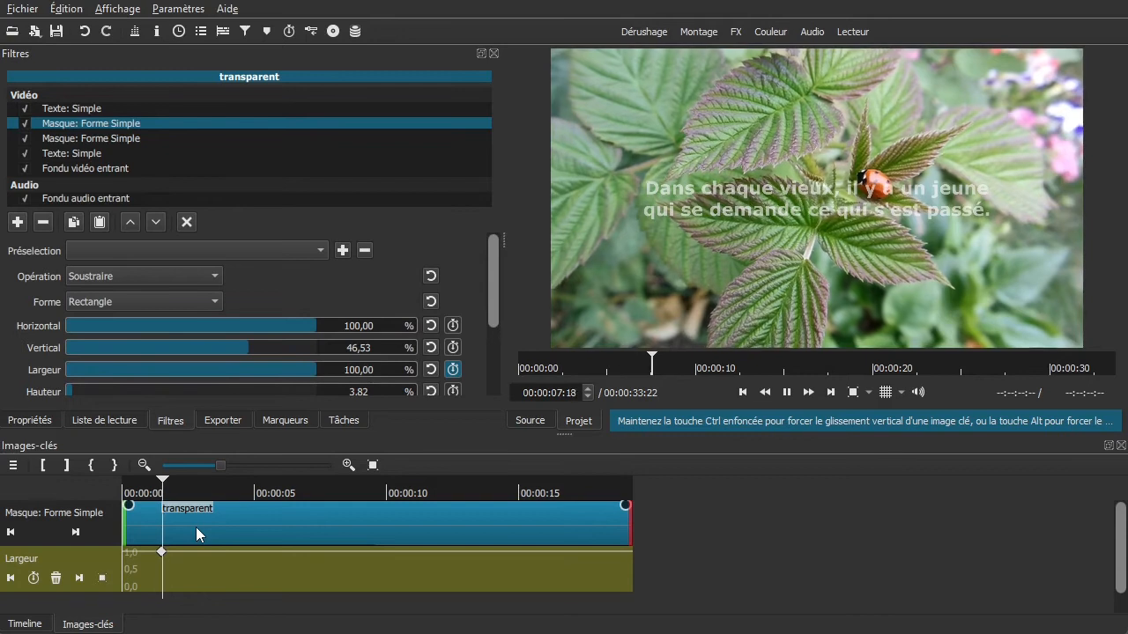
pyautogui.press('space')
pyautogui.moveTo(210, 483); pyautogui.dragTo(202, 490)
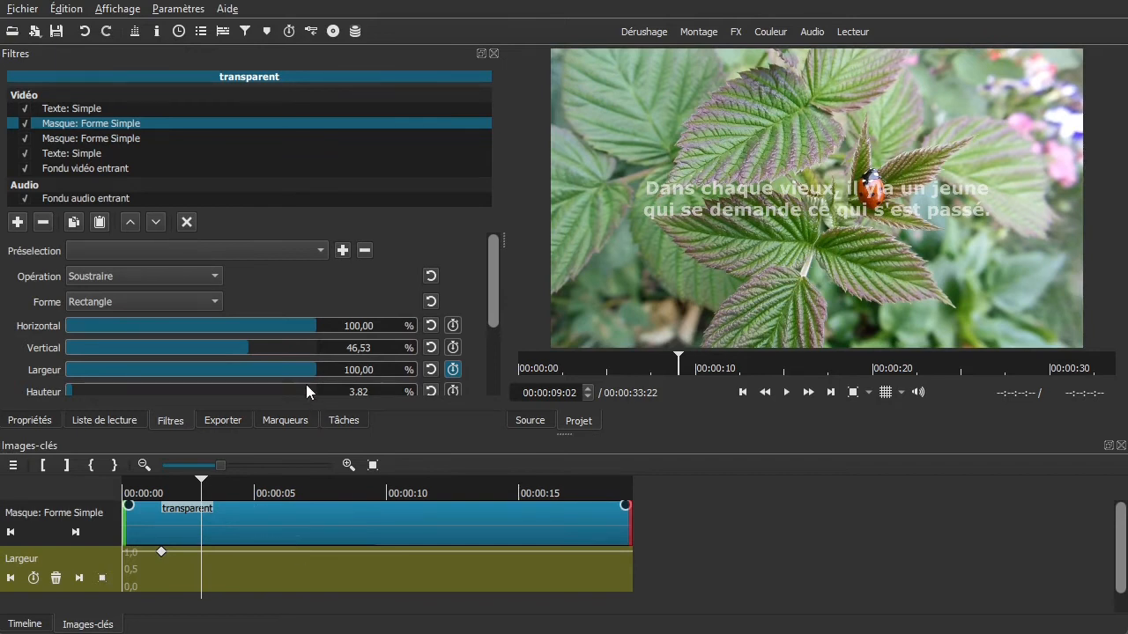
pyautogui.moveTo(307, 373); pyautogui.dragTo(92, 366)
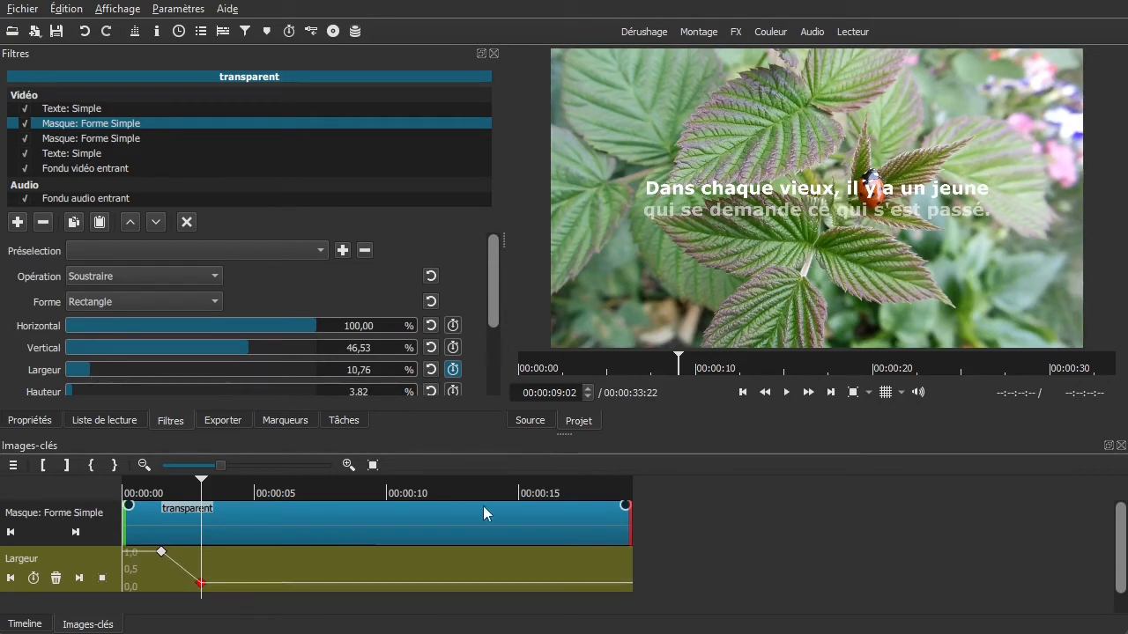
# - Play back the first line's reveal from just before its first keyframe
pyautogui.moveTo(167, 491); pyautogui.dragTo(150, 493)
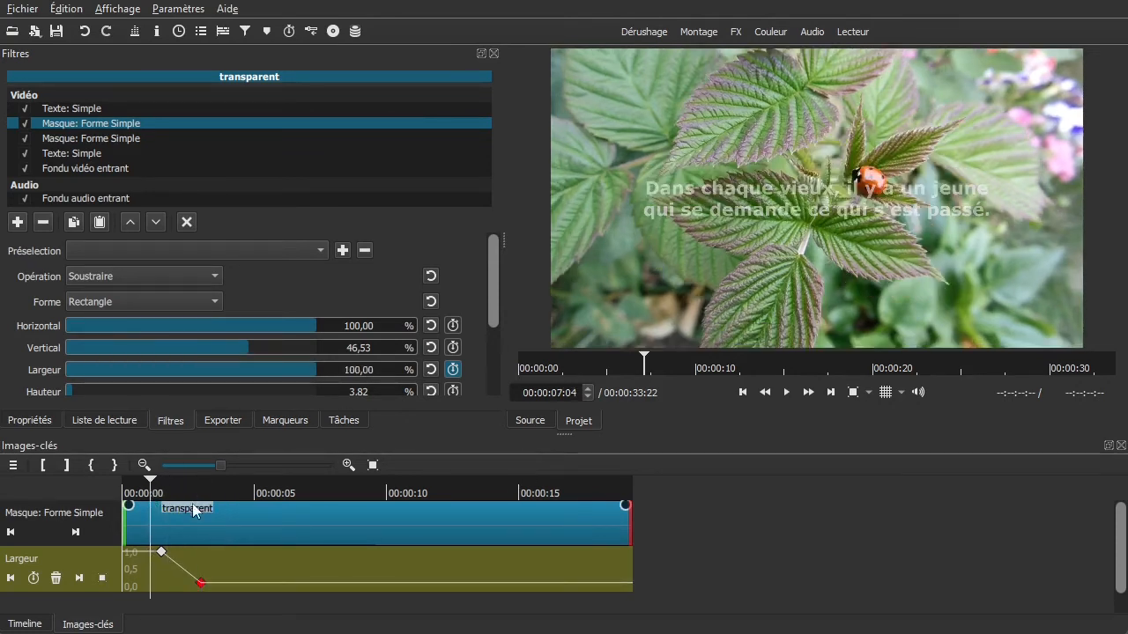
pyautogui.press('space')
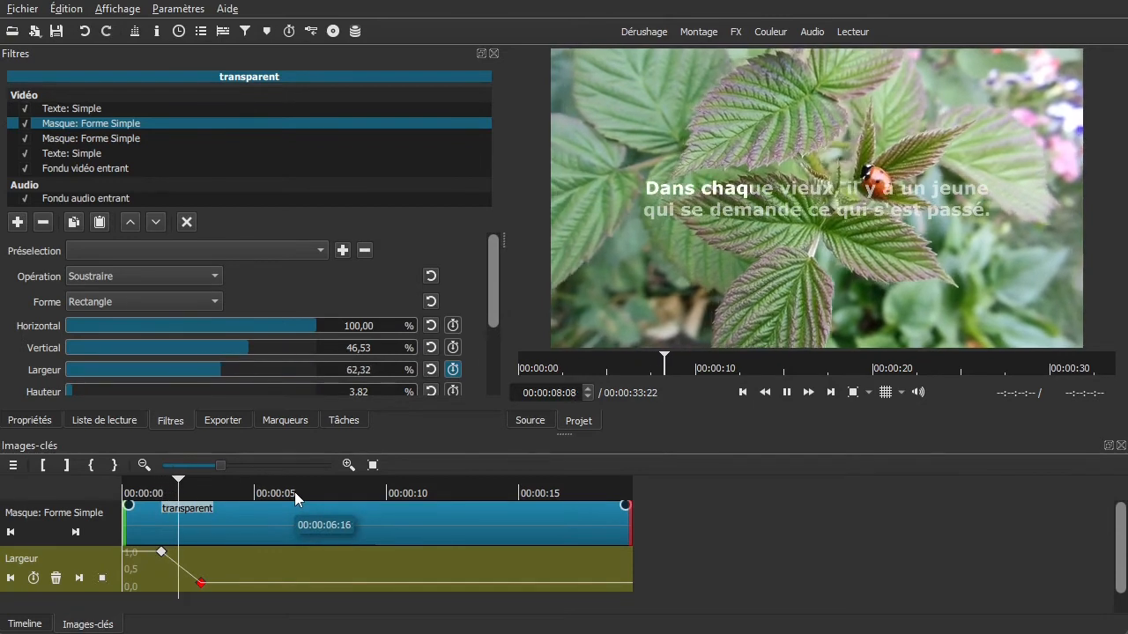
pyautogui.press('space')
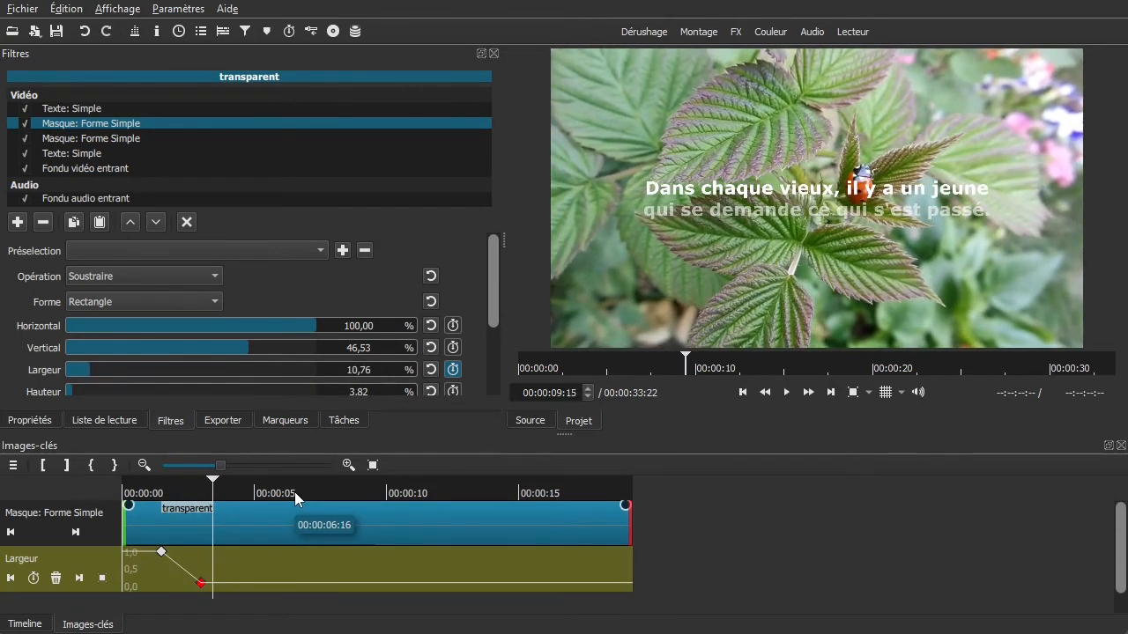
# - Enable keyframes for Largeur on the second mask at 00:00:09:06, starting from 100 %
pyautogui.click(208, 495)
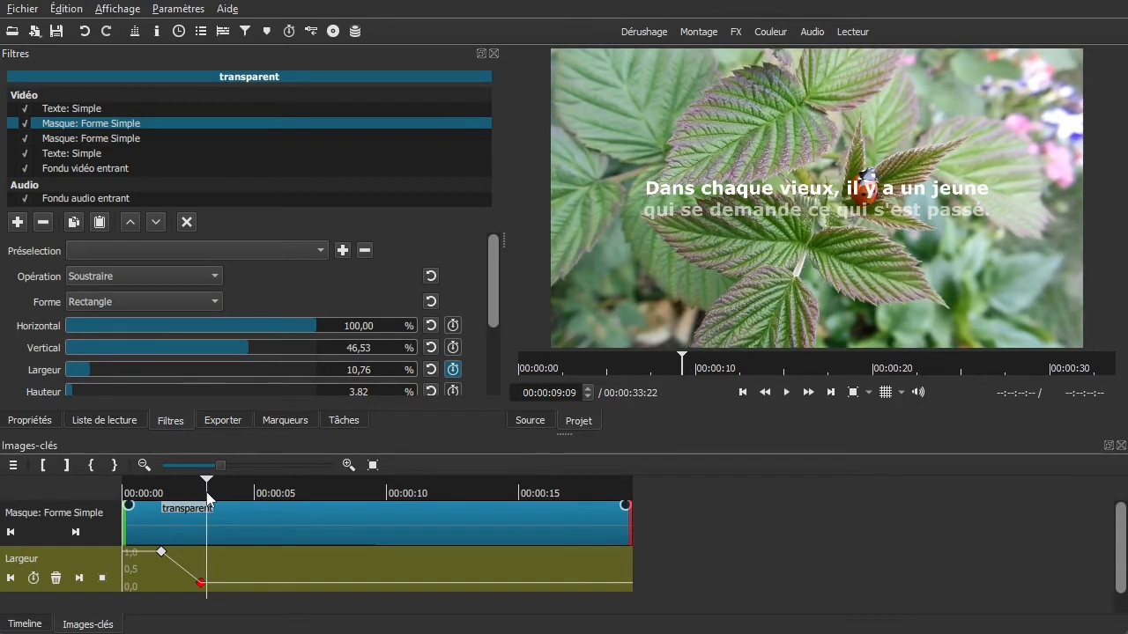
pyautogui.click(209, 485)
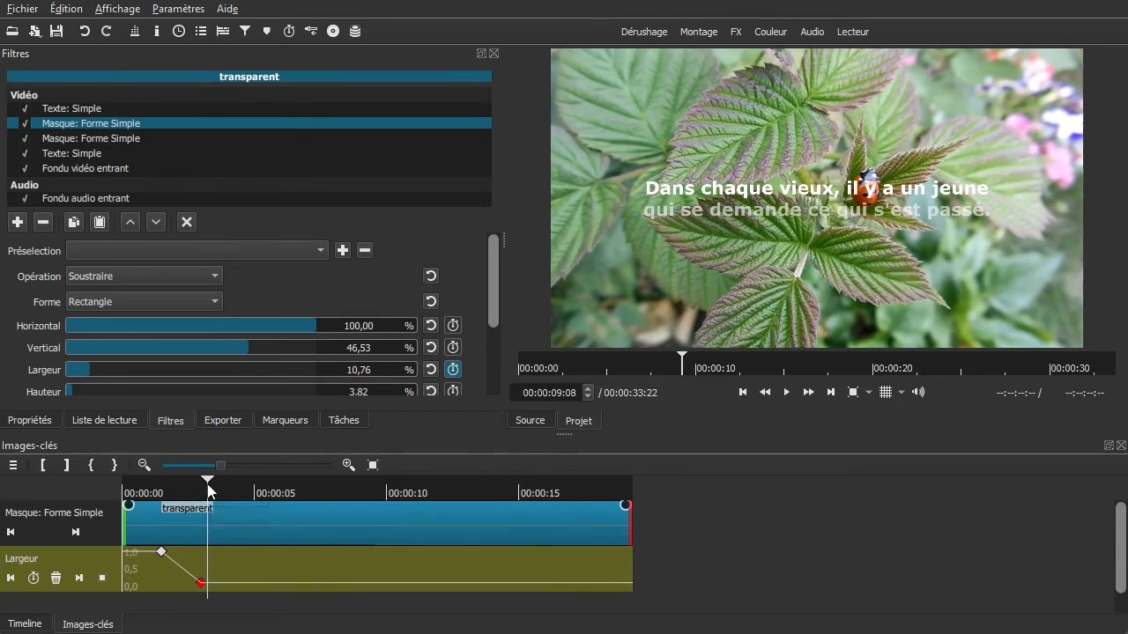
pyautogui.click(206, 484)
pyautogui.click(205, 484)
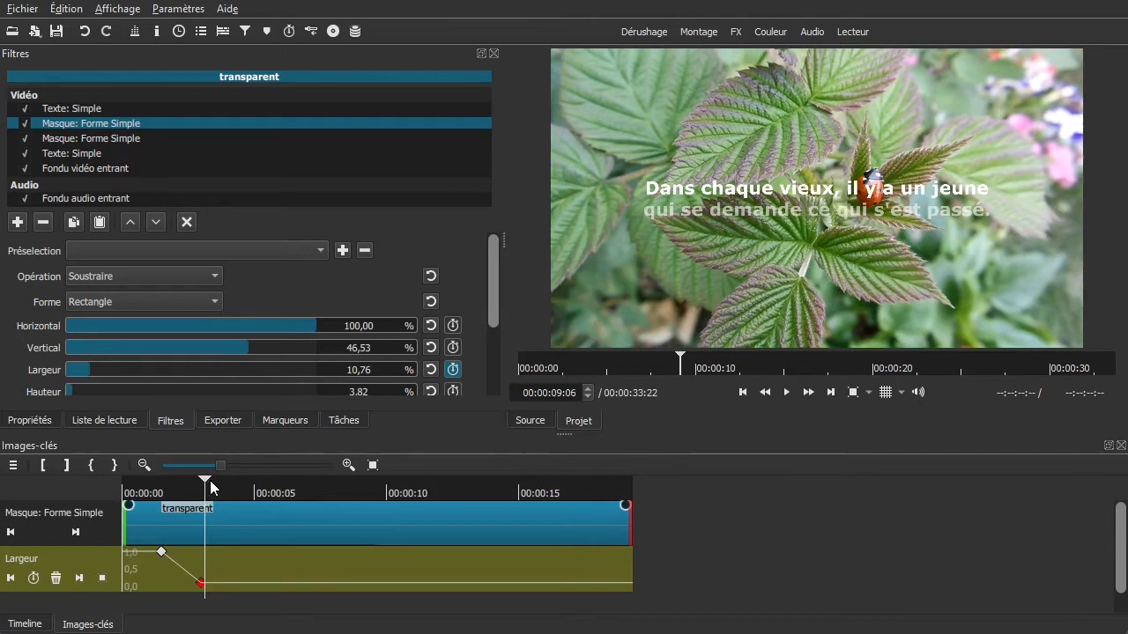
pyautogui.click(101, 138)
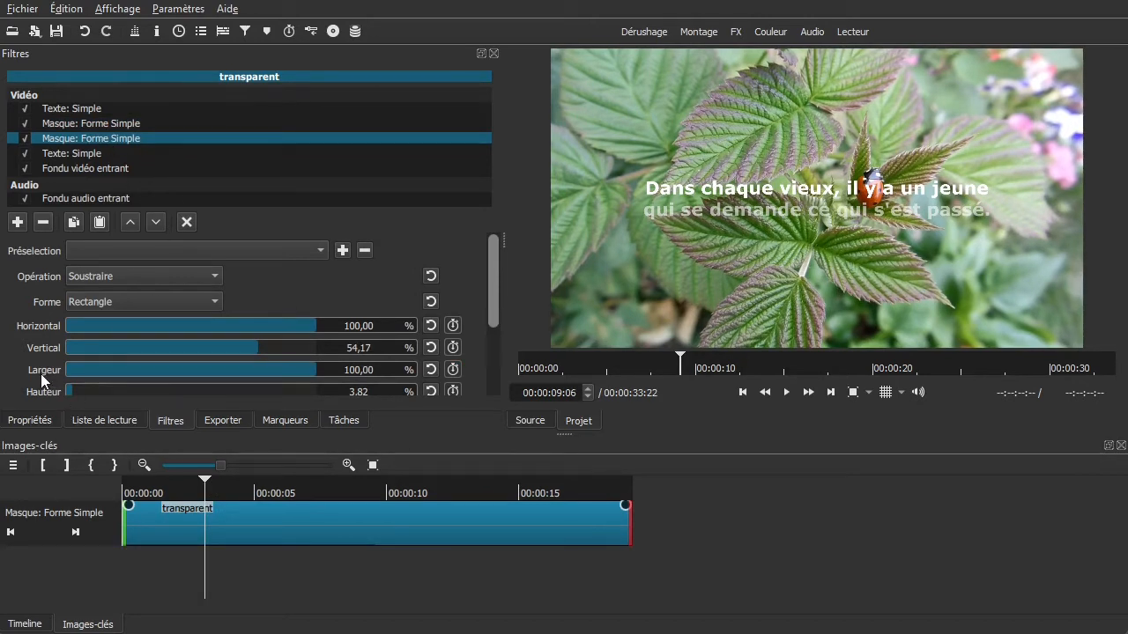
pyautogui.click(452, 370)
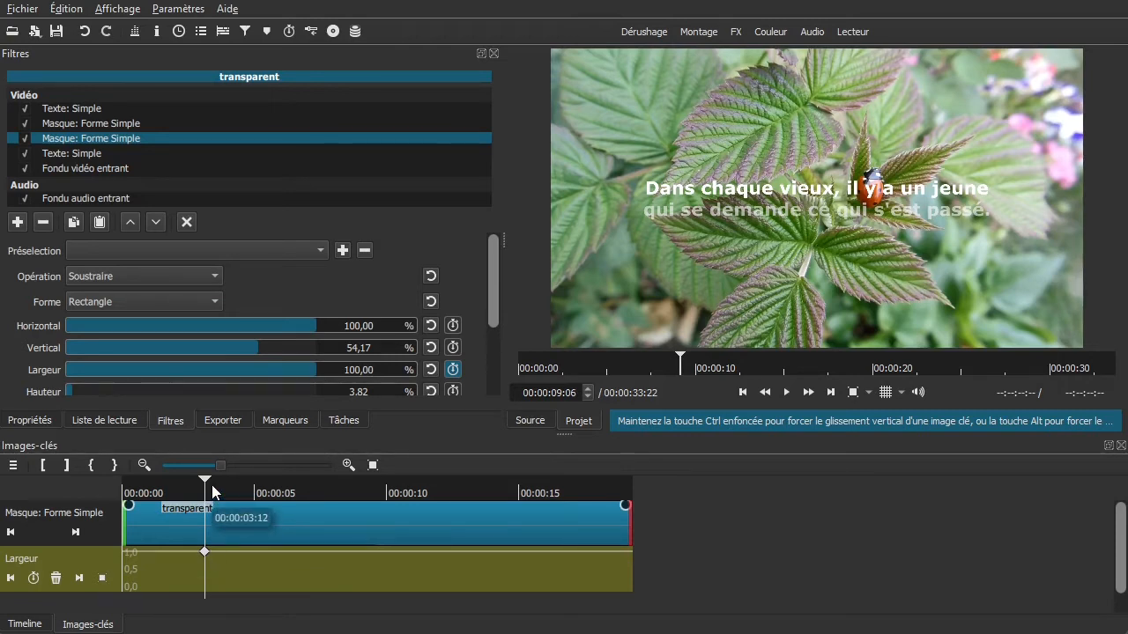
# - Add a second Largeur keyframe to the second mask at 00:00:10:14 with a value of 6,60 %
pyautogui.press('space')
pyautogui.press('space')
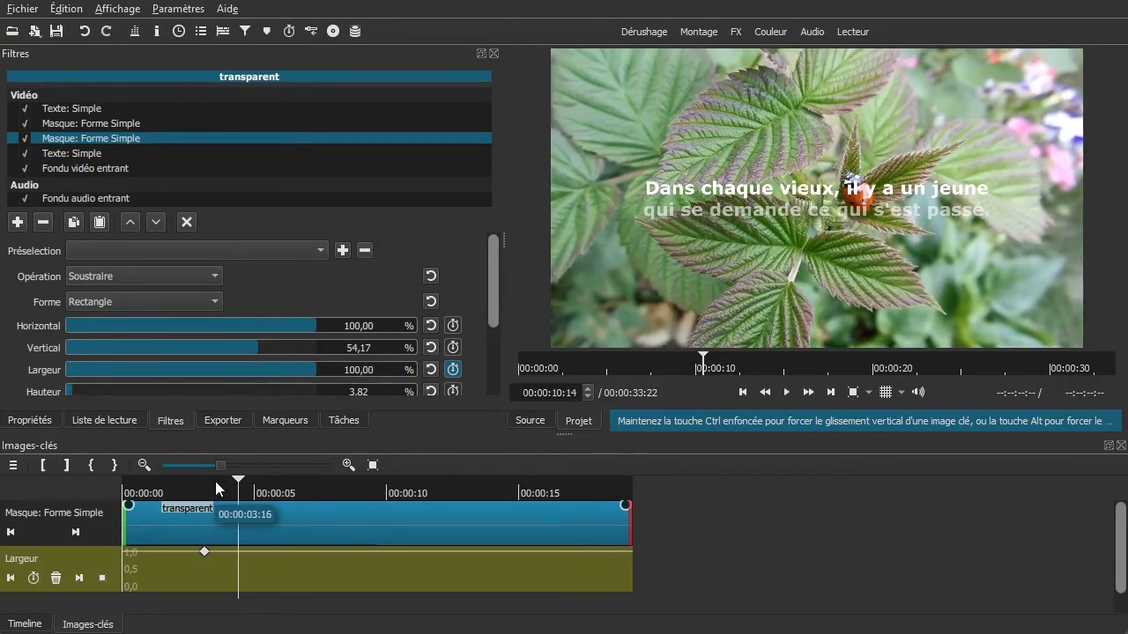
pyautogui.moveTo(310, 373); pyautogui.dragTo(83, 368)
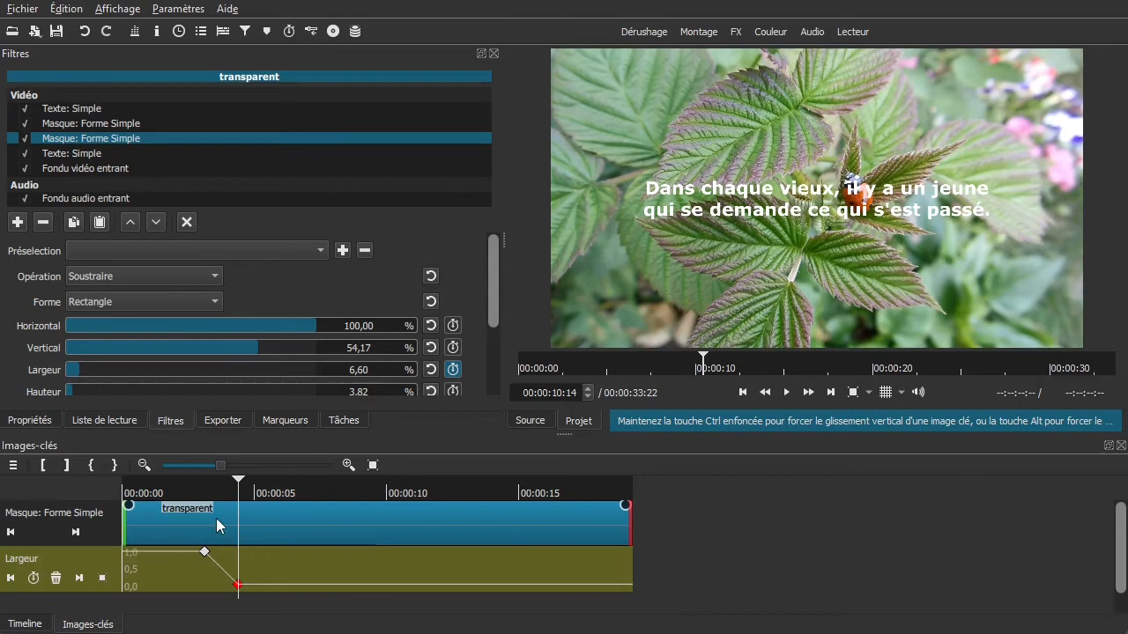
# - Play back the second line's reveal from just before its first keyframe
pyautogui.click(198, 490)
pyautogui.press('space')
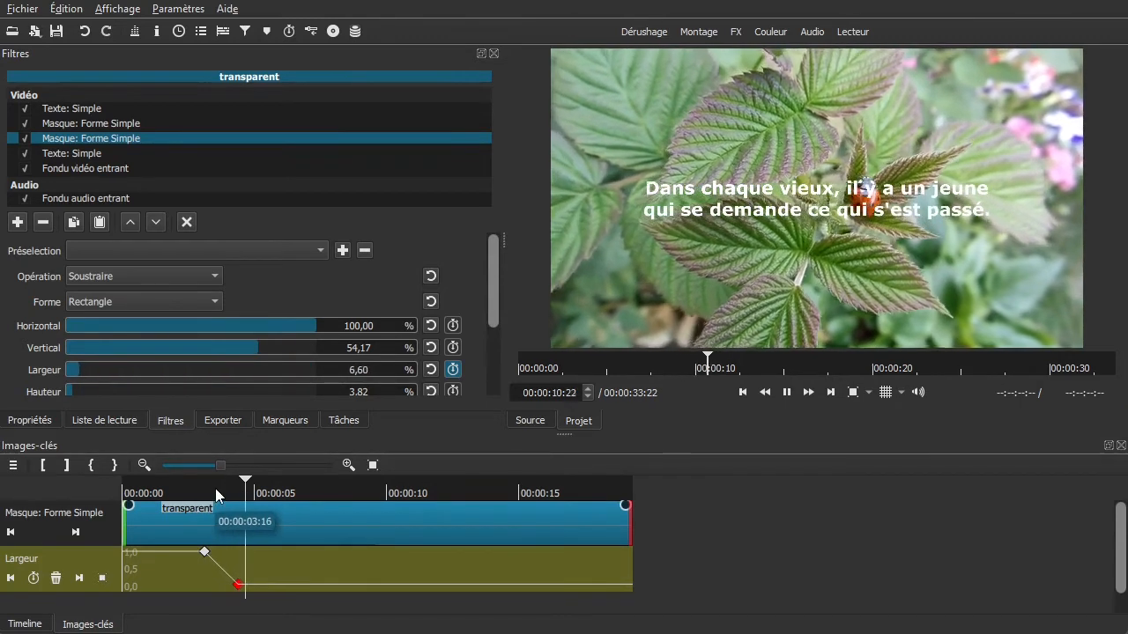
pyautogui.press('space')
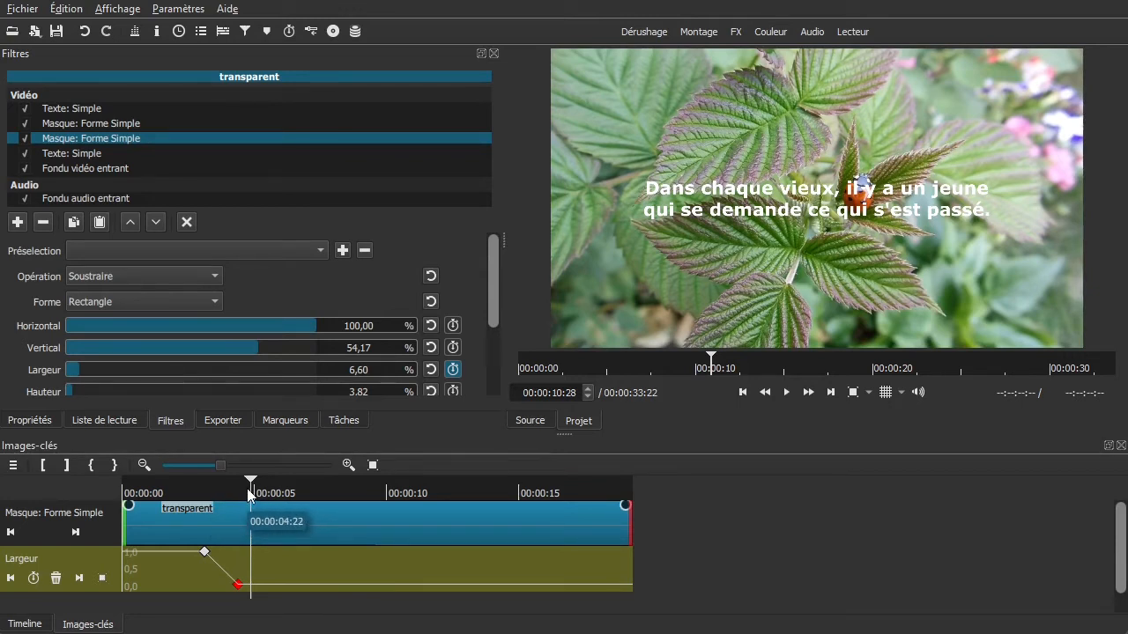
# - Trim the end of the transparent clip on V2 to 00:00:13:14
pyautogui.click(26, 624)
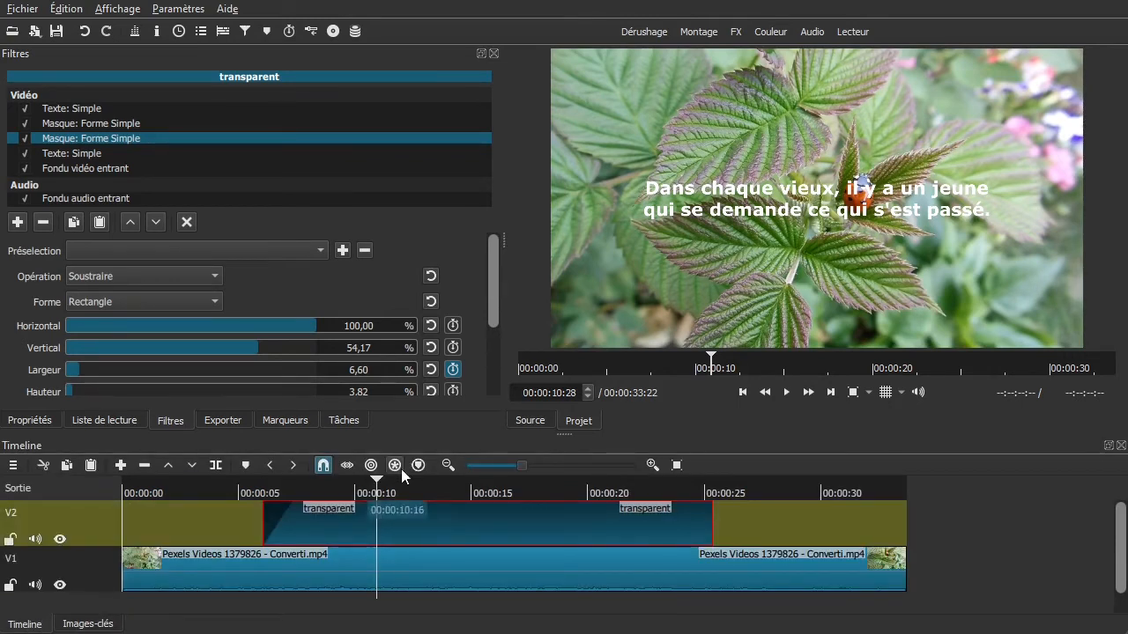
pyautogui.press('space')
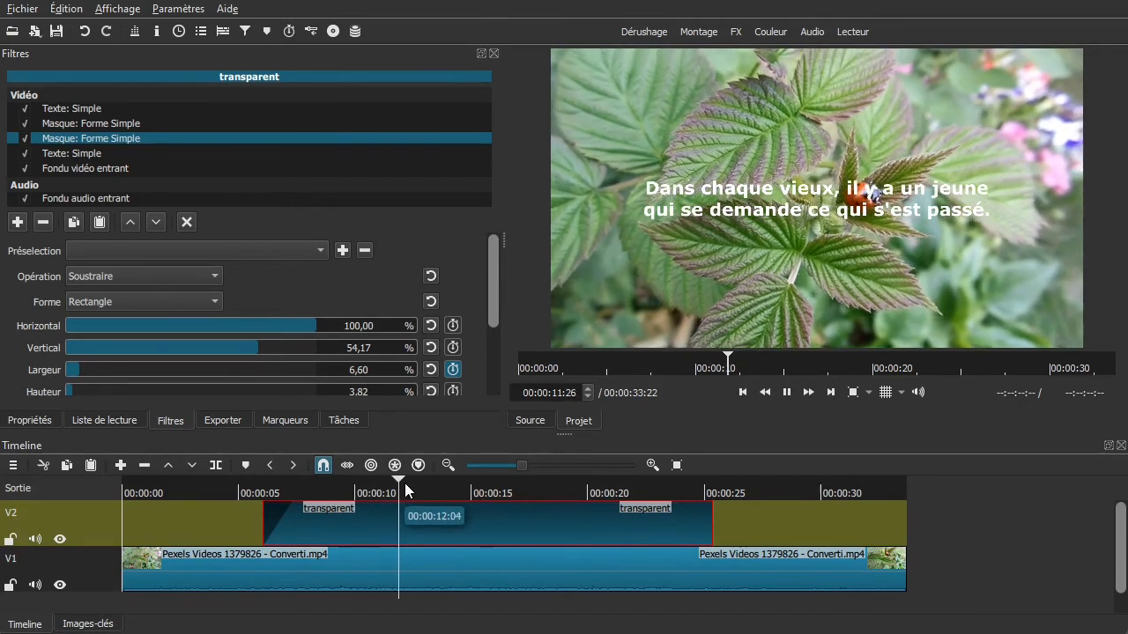
pyautogui.click(405, 490)
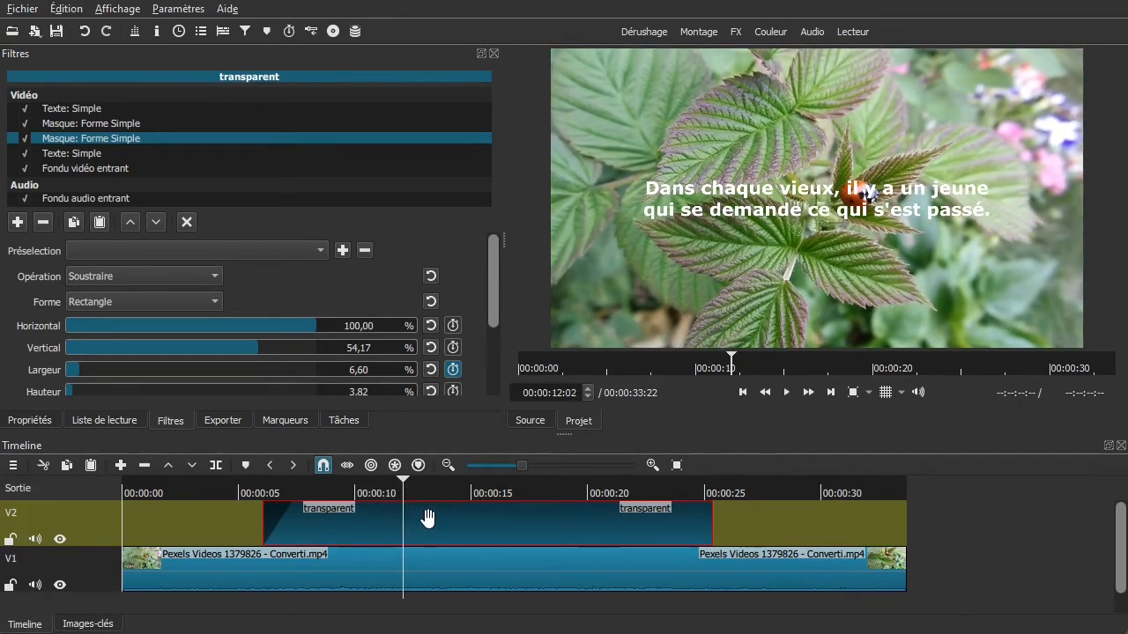
pyautogui.click(432, 492)
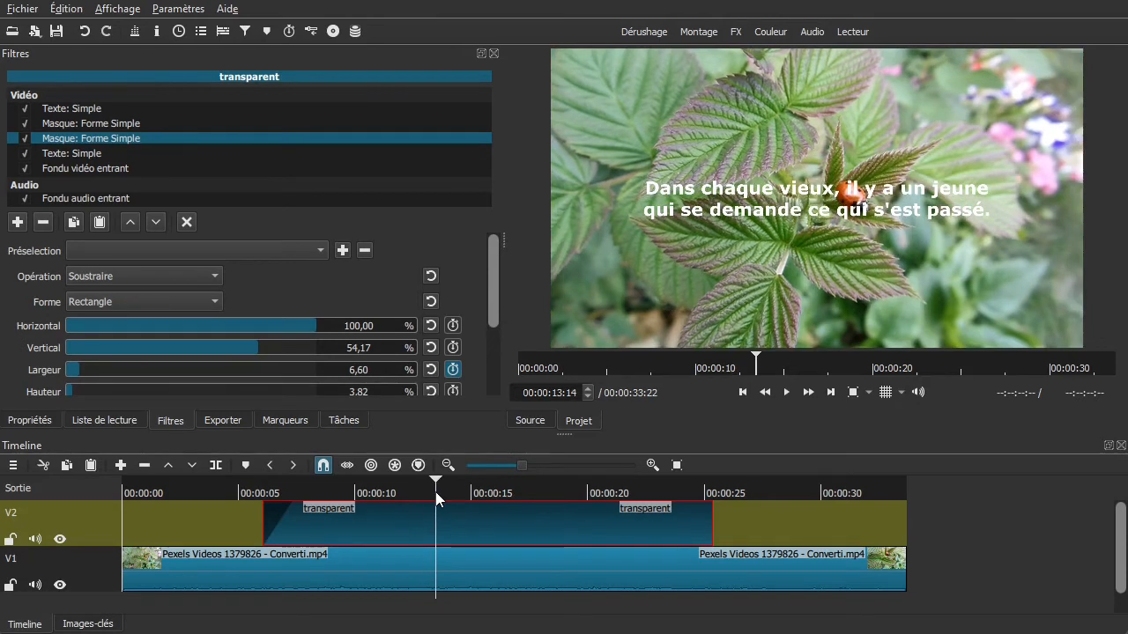
pyautogui.moveTo(715, 526); pyautogui.dragTo(434, 530)
# - Add a fade-out of 00:00:01:11 at the end of the transparent clip
pyautogui.click(411, 490)
pyautogui.moveTo(411, 489); pyautogui.dragTo(394, 491)
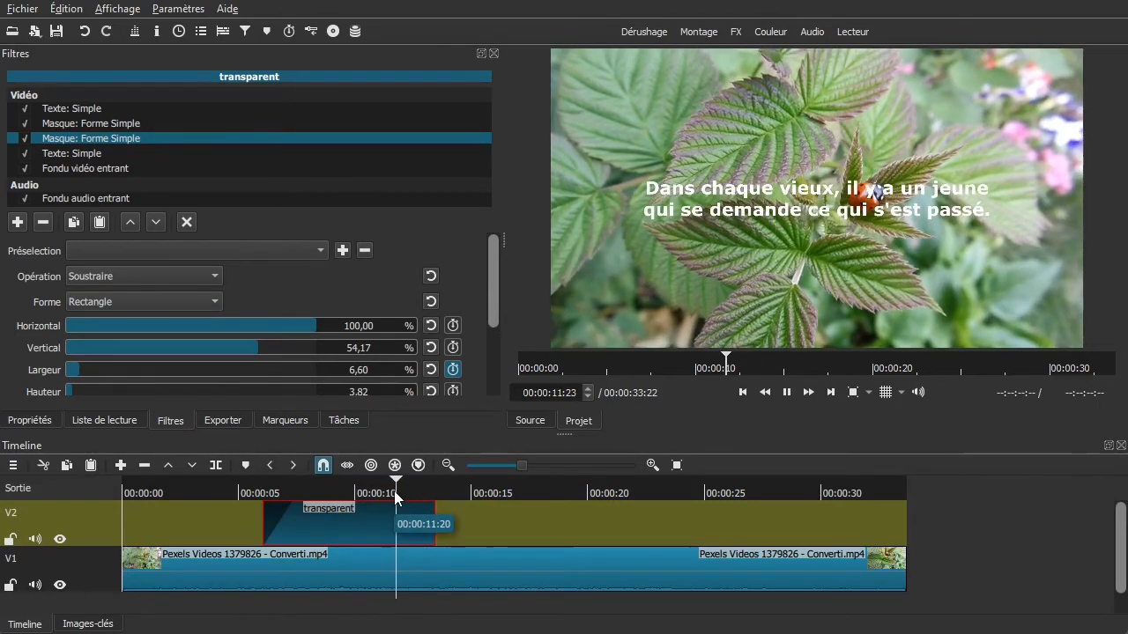
pyautogui.press('space')
pyautogui.moveTo(427, 508)
pyautogui.moveTo(429, 510); pyautogui.dragTo(396, 510)
# - Play back the complete text animation from 00:00:04:27 until after the transparent clip ends
pyautogui.click(240, 489)
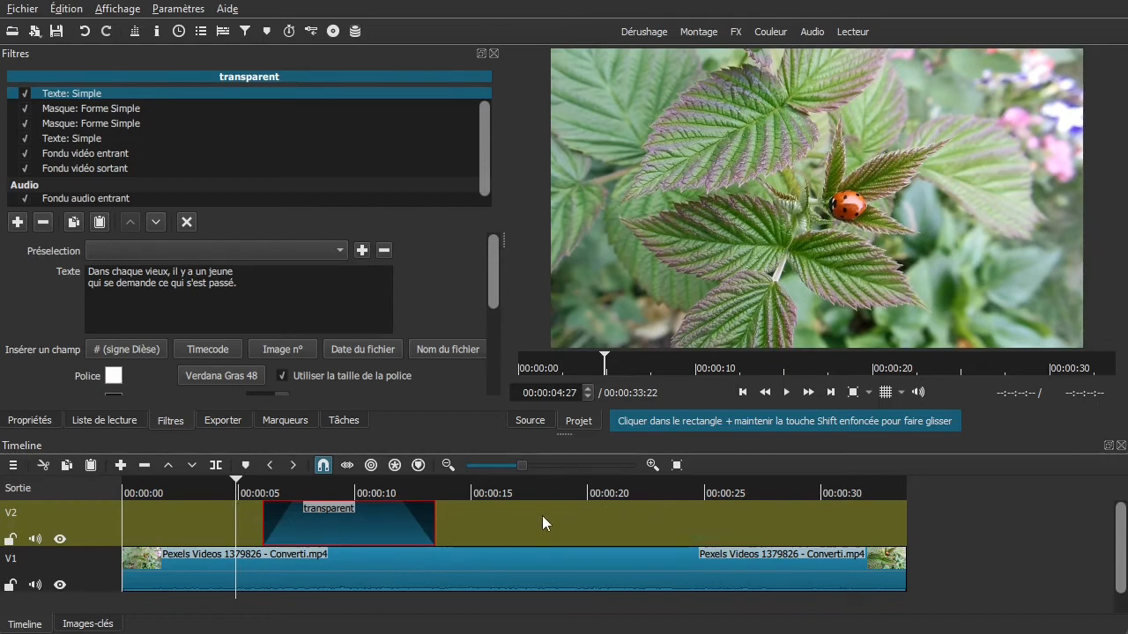
pyautogui.click(107, 527)
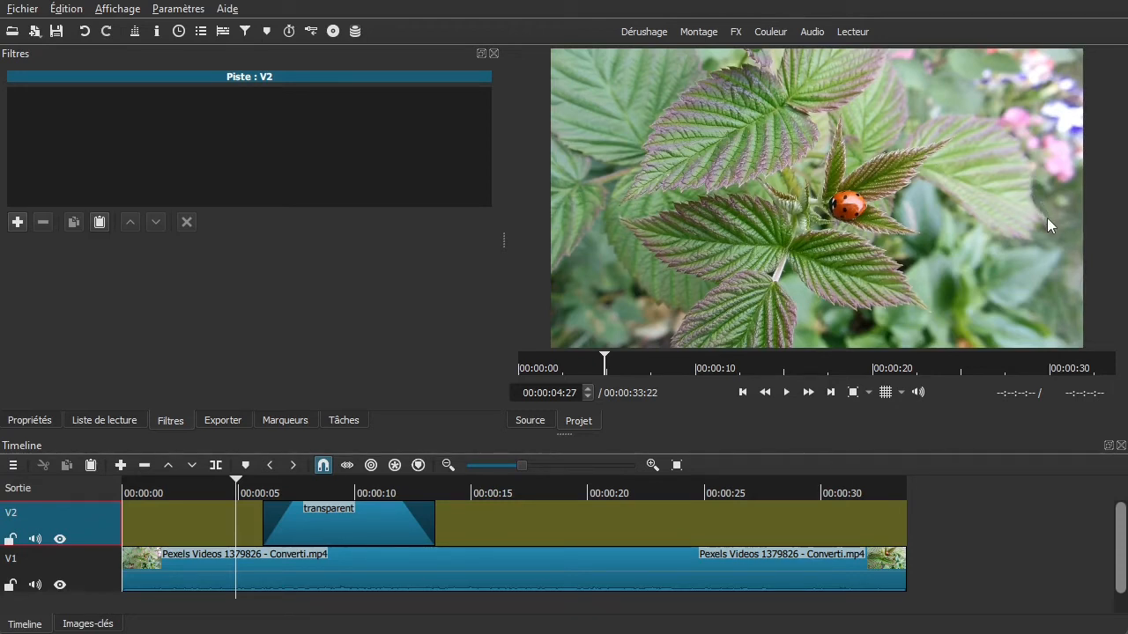
pyautogui.press('space')
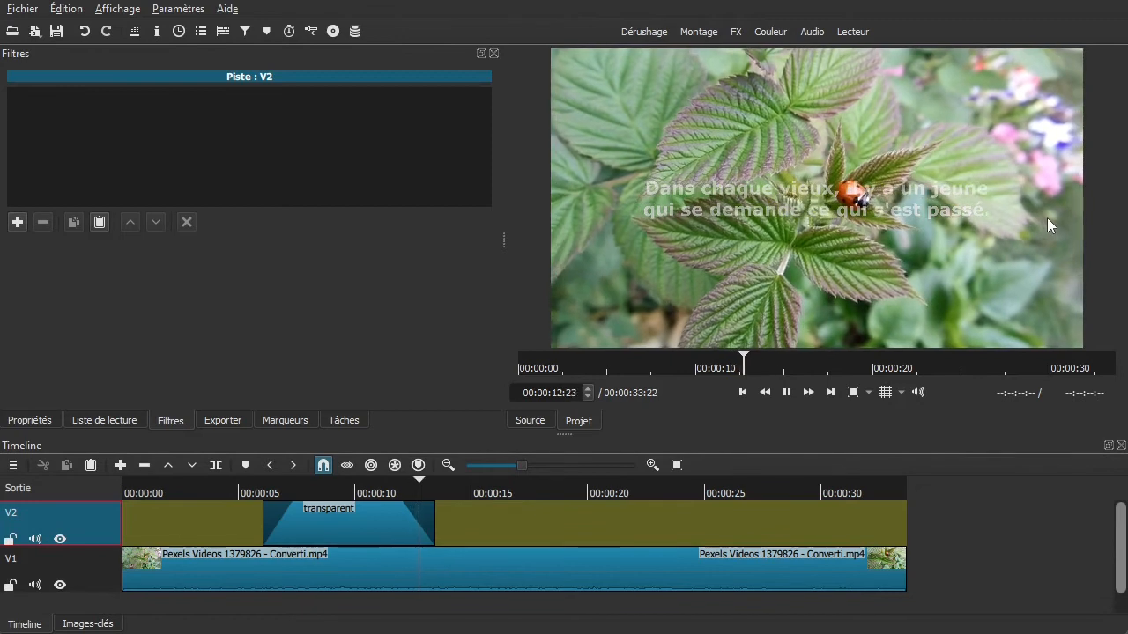
pyautogui.press('space')
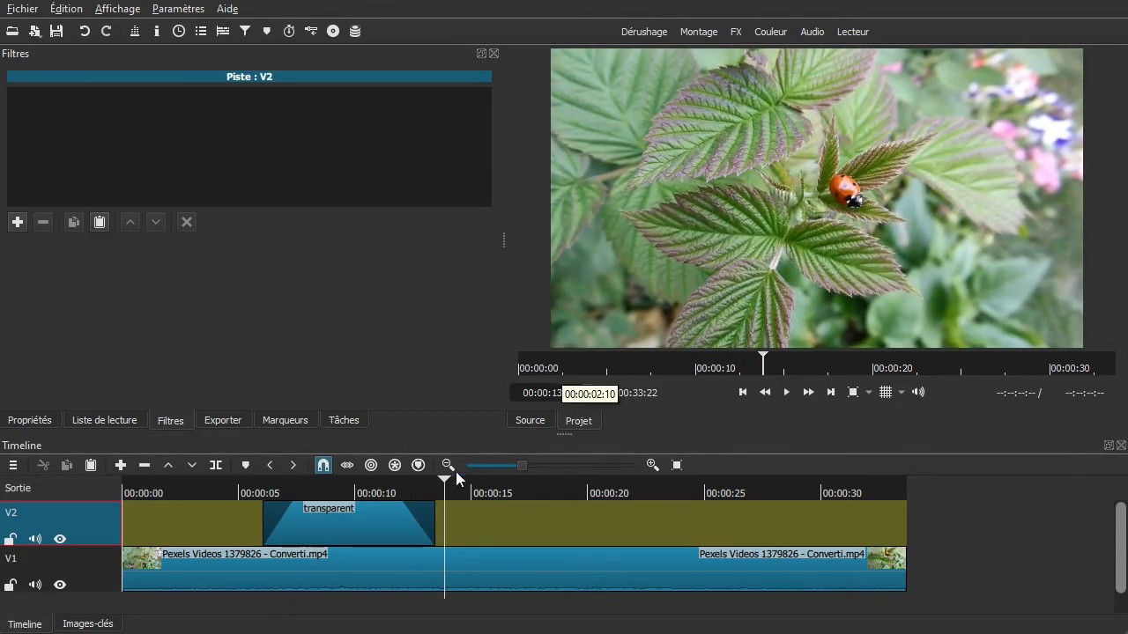
# - Remove the Fondu audio entrant and Fondu audio sortant filters from the transparent clip
pyautogui.click(353, 534)
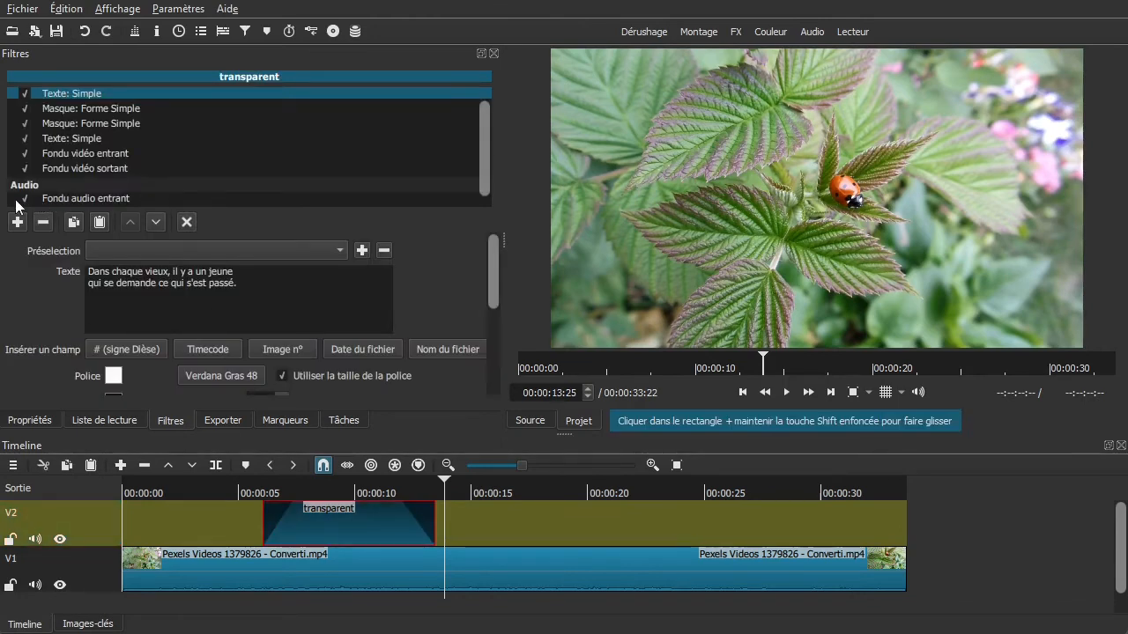
pyautogui.moveTo(482, 139); pyautogui.dragTo(481, 162)
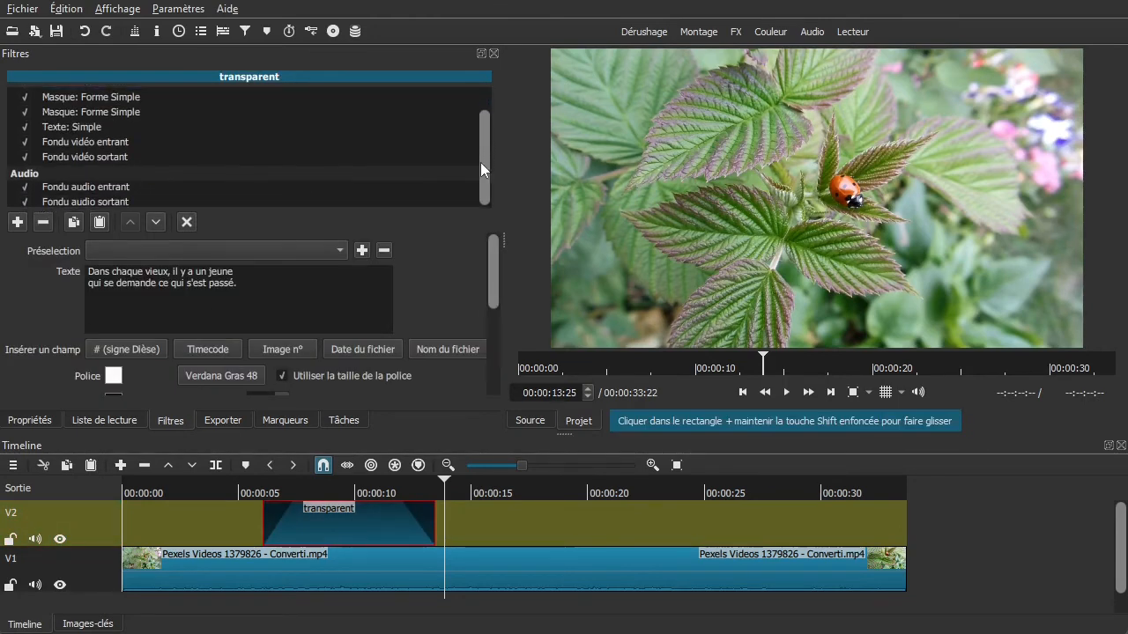
pyautogui.click(56, 188)
pyautogui.click(38, 224)
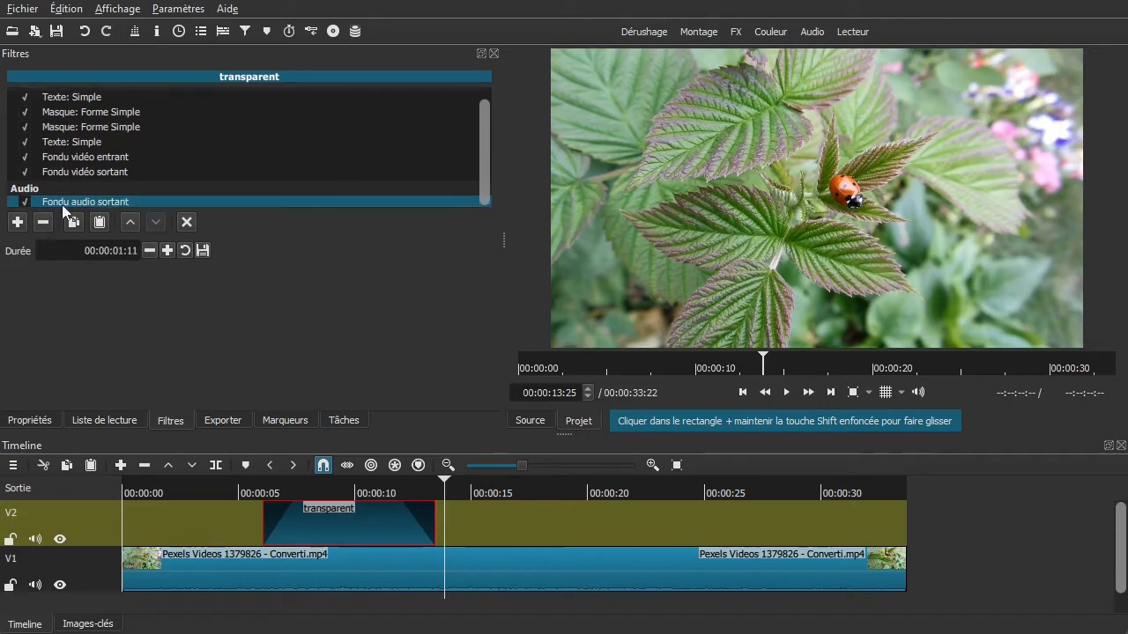
pyautogui.click(44, 222)
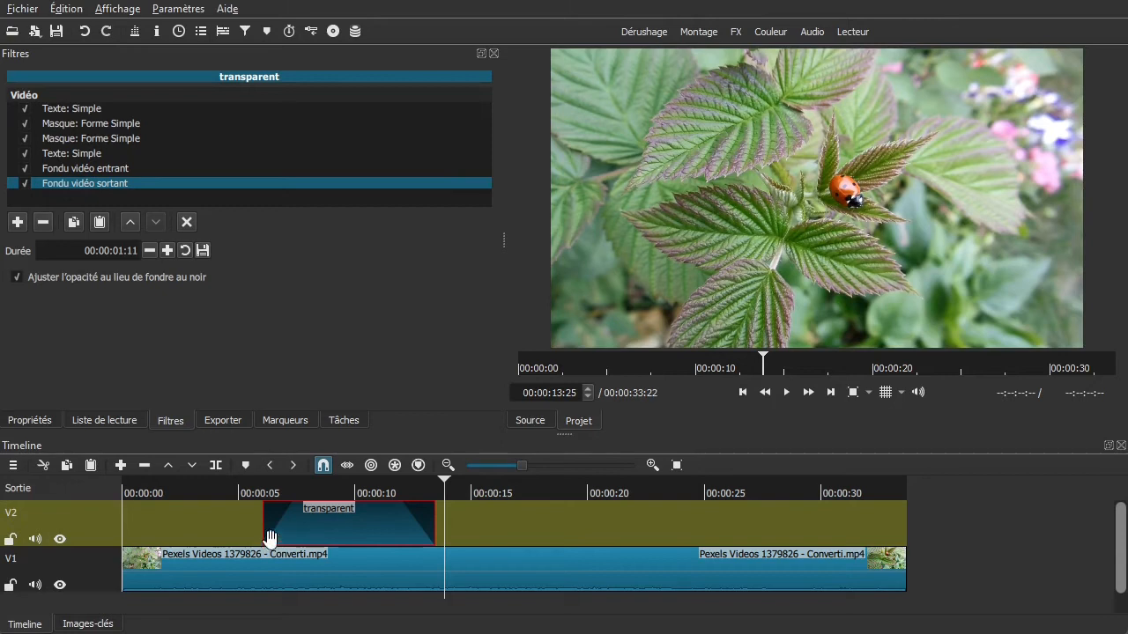
# - Review the settings of the two Texte: Simple filters and the two Masque: Forme Simple filters on the transparent clip
pyautogui.click(93, 109)
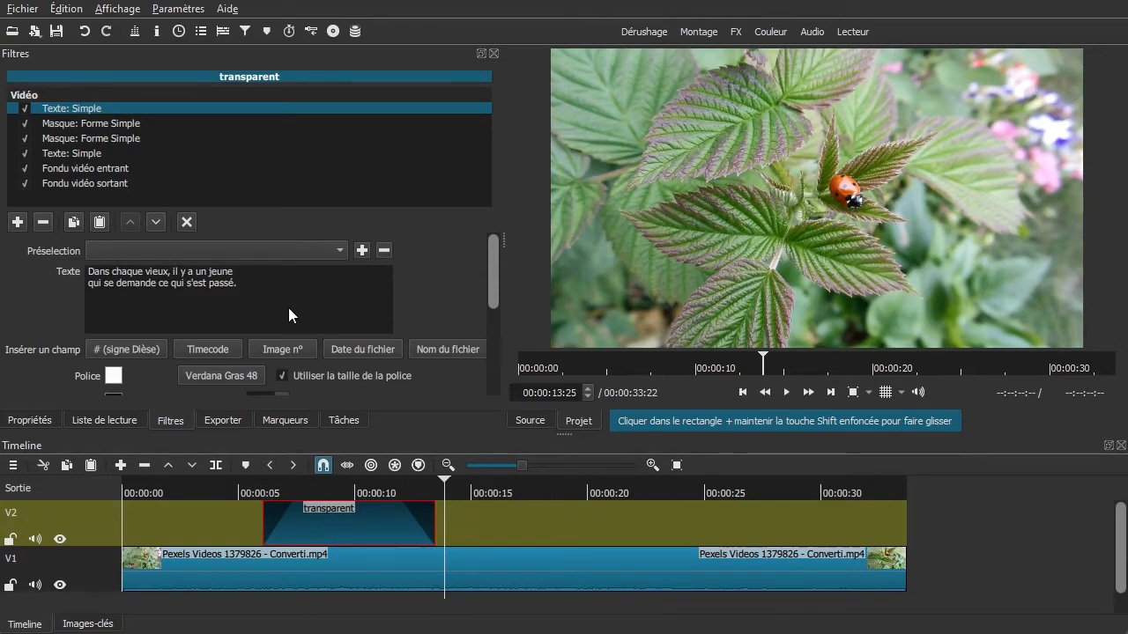
pyautogui.click(127, 125)
pyautogui.click(132, 138)
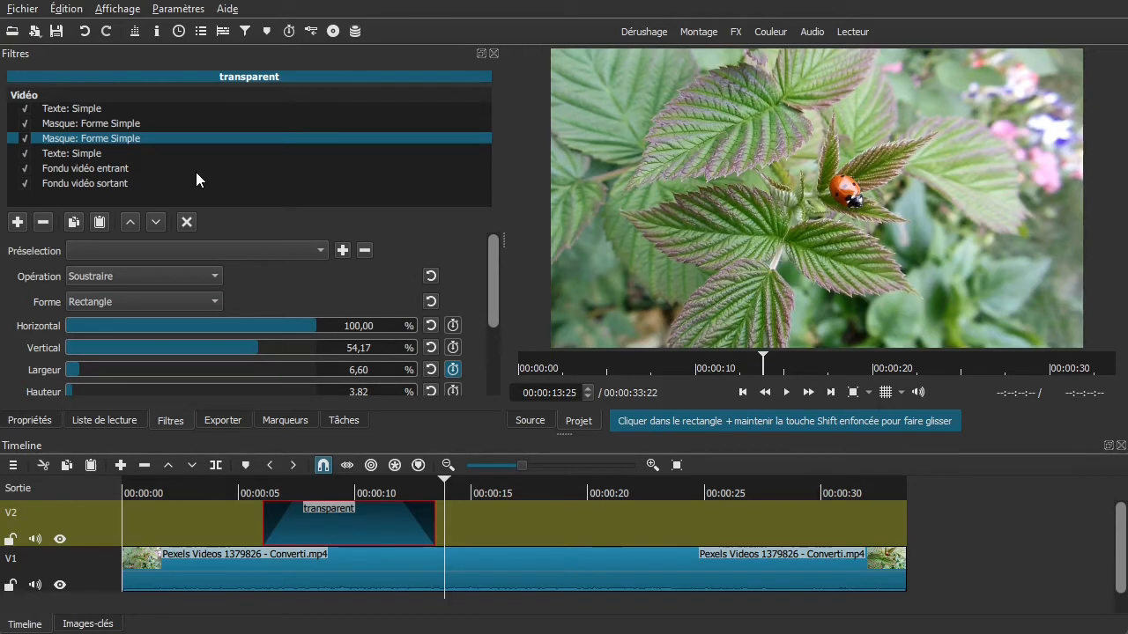
pyautogui.click(87, 108)
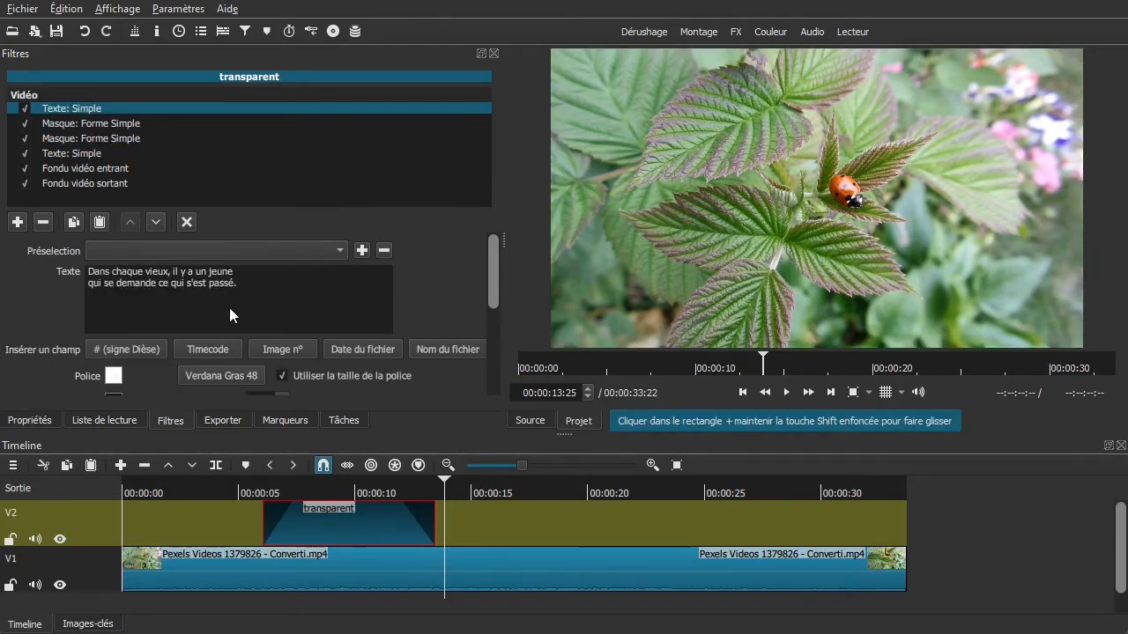
pyautogui.click(83, 153)
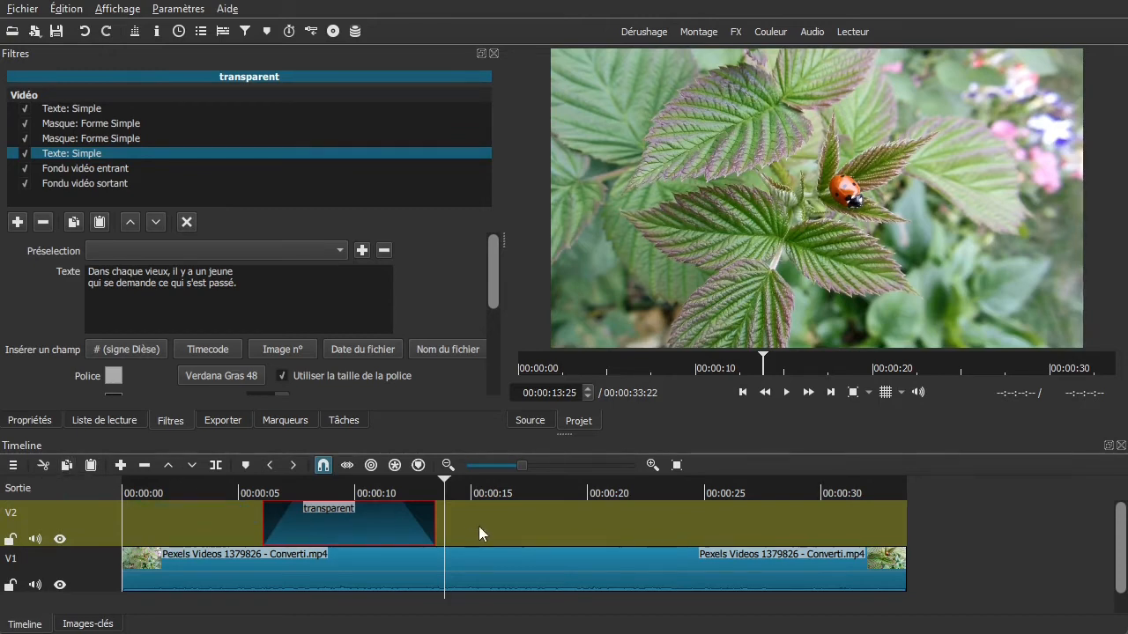
# - Paste a copy of the transparent clip onto V2 at 00:00:21:01 and play the start of its reveal
pyautogui.click(610, 529)
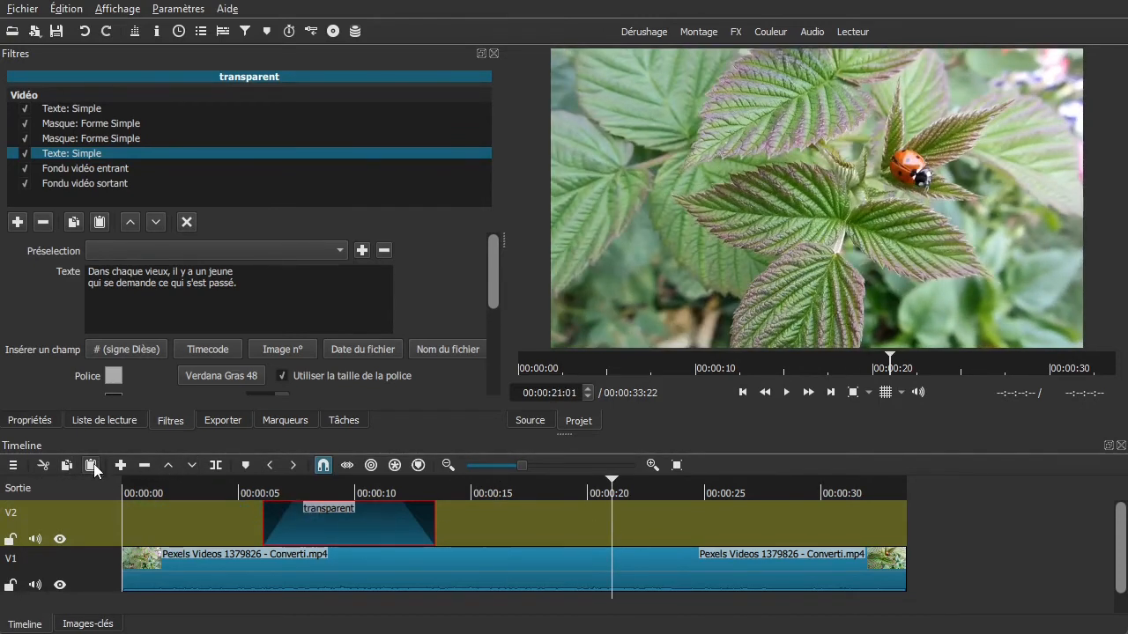
pyautogui.click(92, 465)
pyautogui.click(600, 529)
pyautogui.press('space')
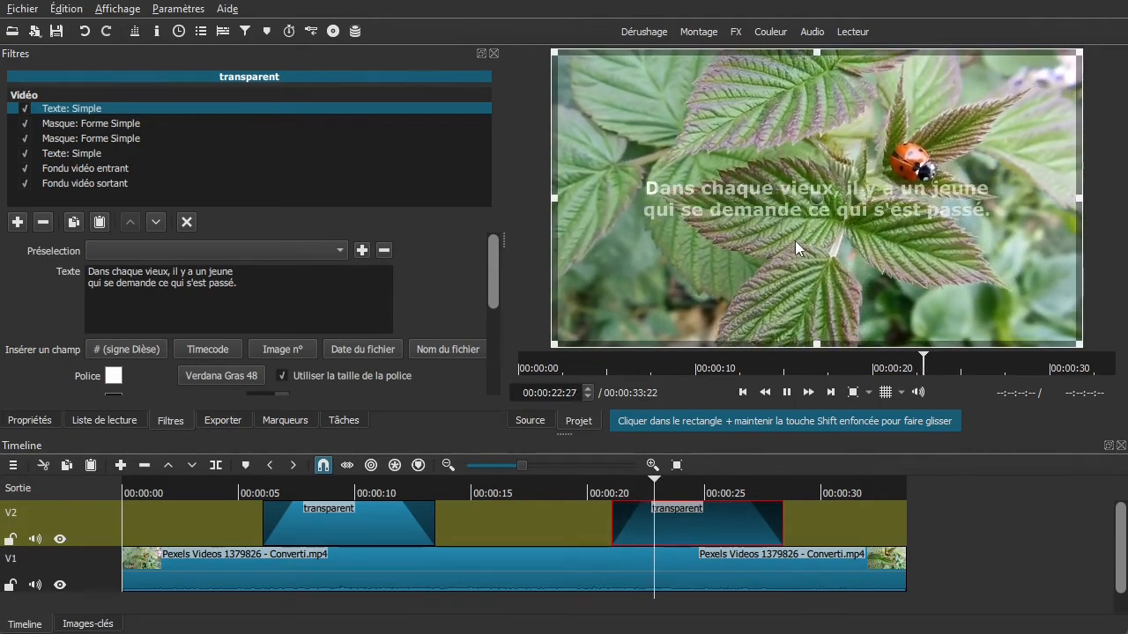
pyautogui.press('space')
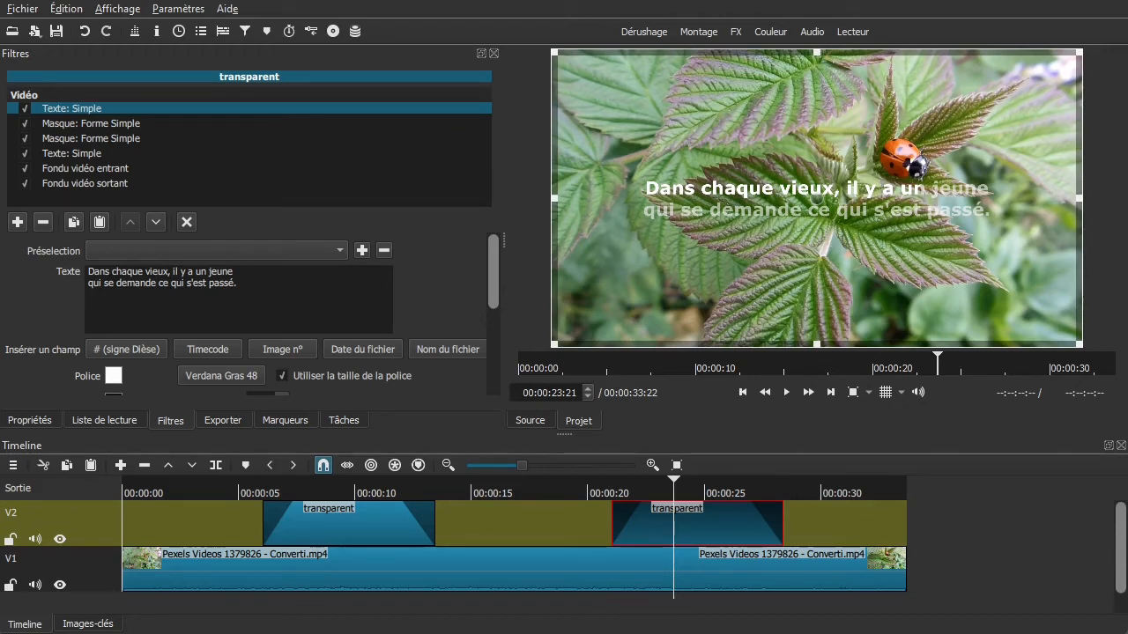
# - Copy the pasted clip's filters and paste them as text into the empty Notepad++ document
pyautogui.moveTo(1127, 53); pyautogui.dragTo(444, 38)
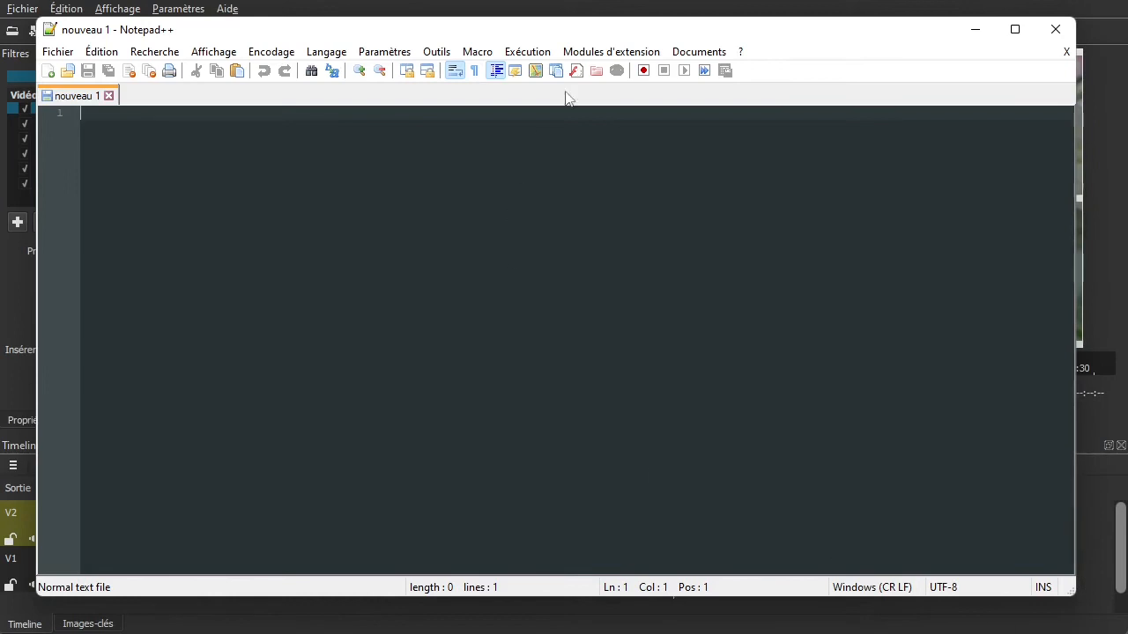
pyautogui.moveTo(569, 33); pyautogui.dragTo(449, 282)
pyautogui.click(77, 223)
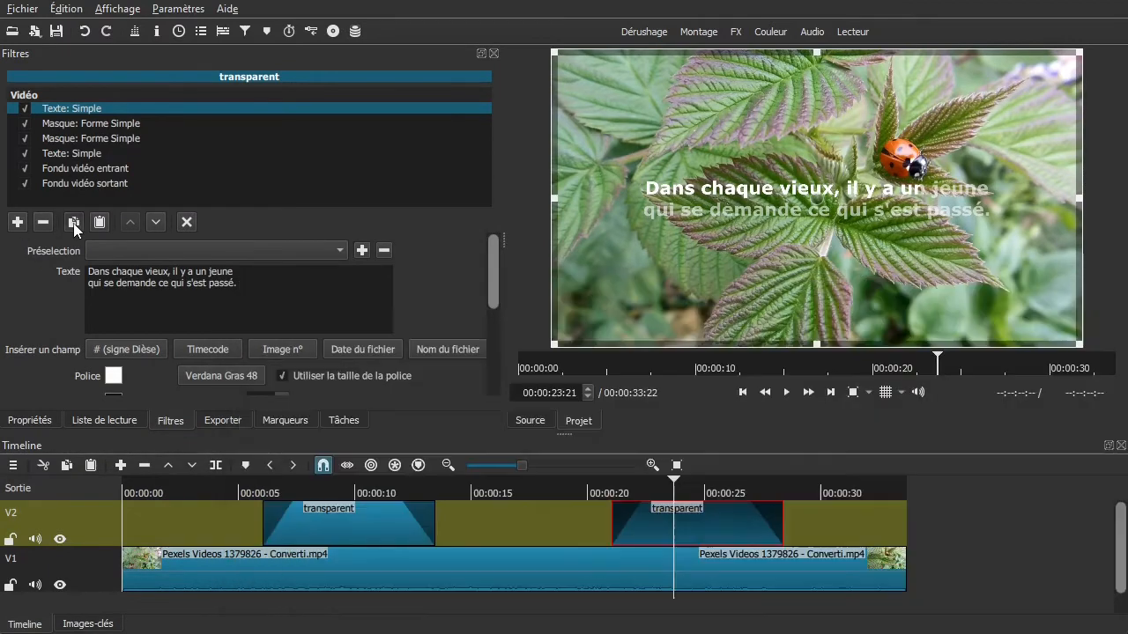
pyautogui.hotkey('alt', 'Tab')
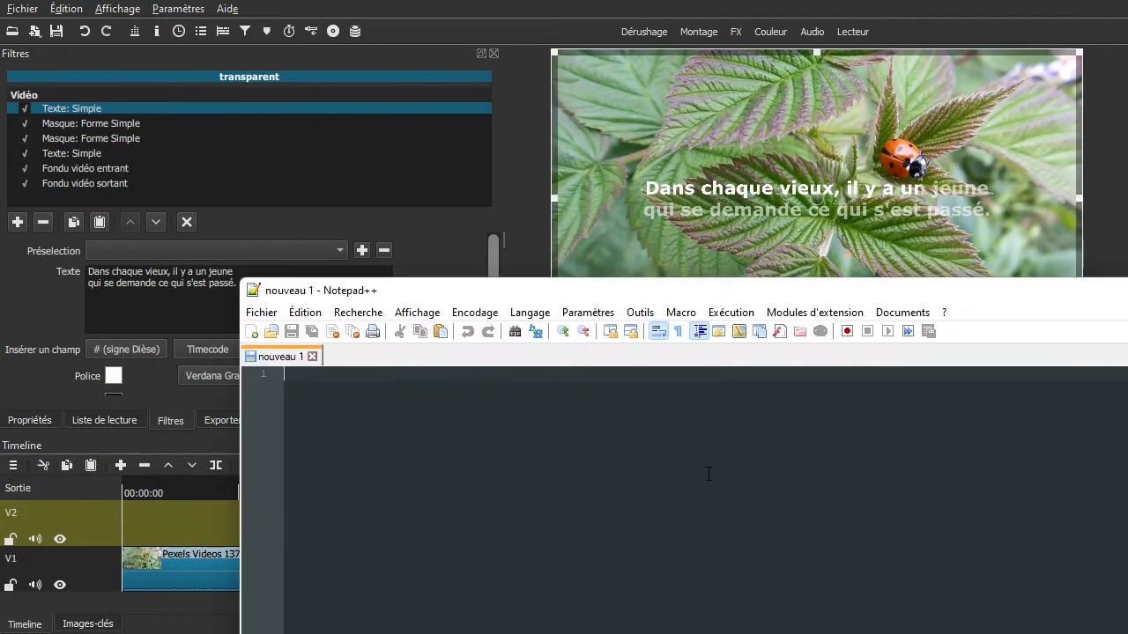
pyautogui.moveTo(696, 292); pyautogui.dragTo(497, 36)
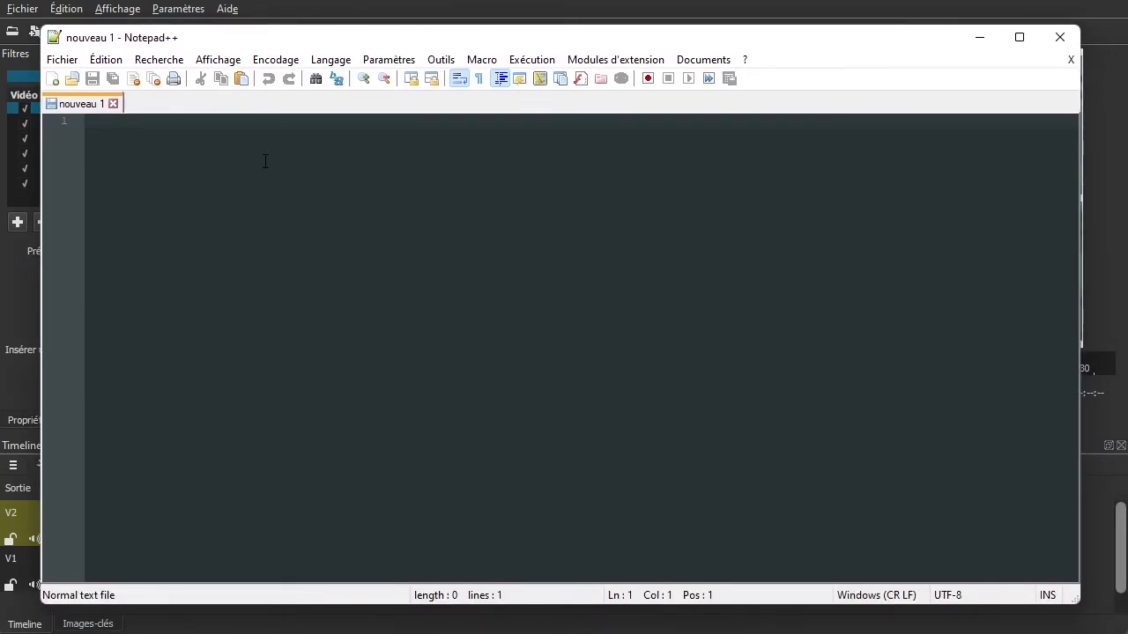
pyautogui.hotkey('ctrl', 'v')
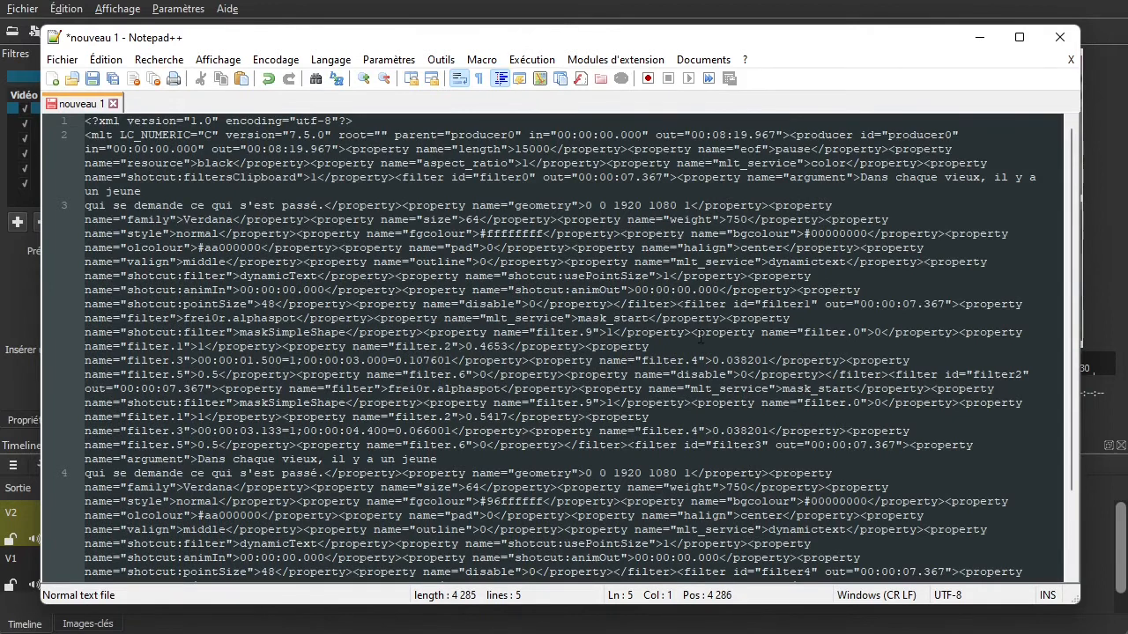
# - Examine the pasted filter XML in an enlarged window, highlighting the font name Verdana and the quotation's second line
pyautogui.moveTo(762, 45); pyautogui.dragTo(730, 31)
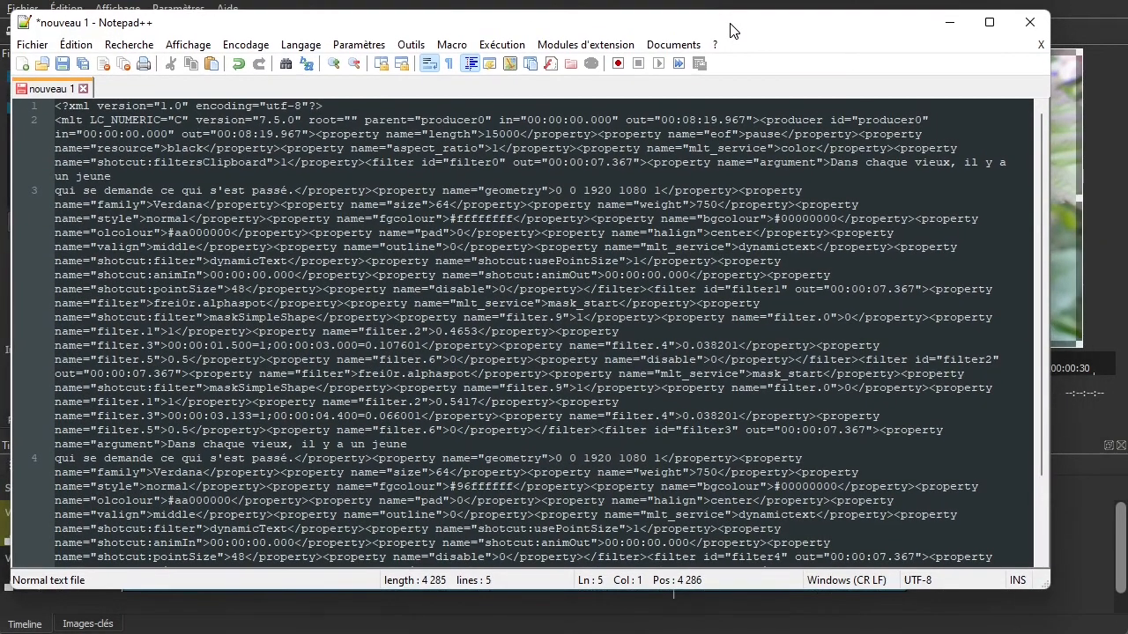
pyautogui.moveTo(1048, 588); pyautogui.dragTo(1102, 606)
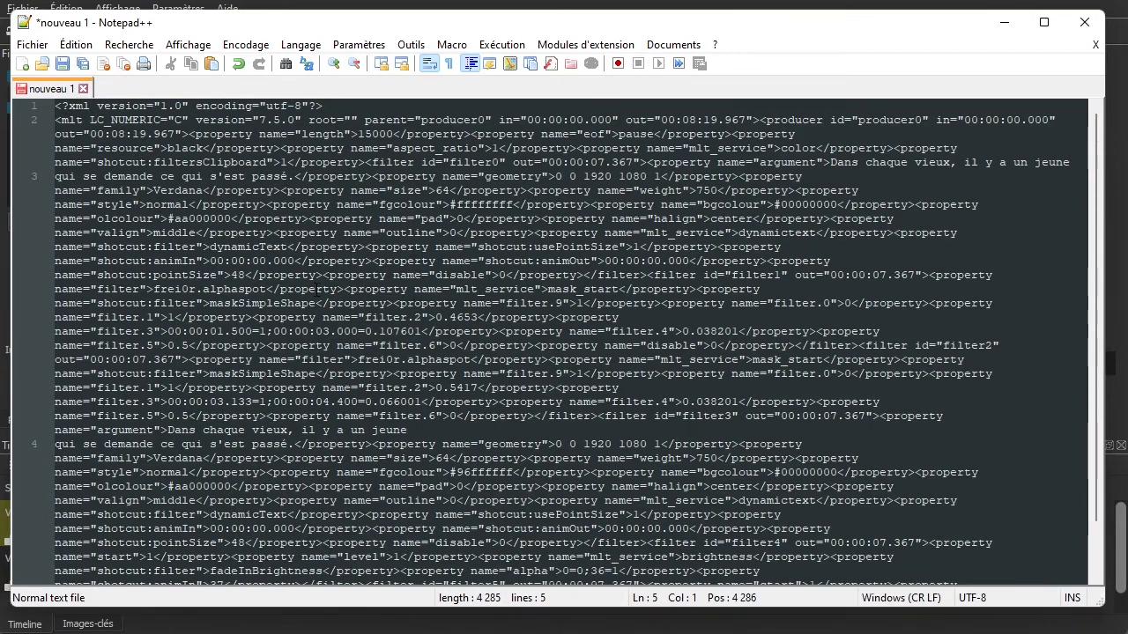
pyautogui.scroll(-2, 318, 290)
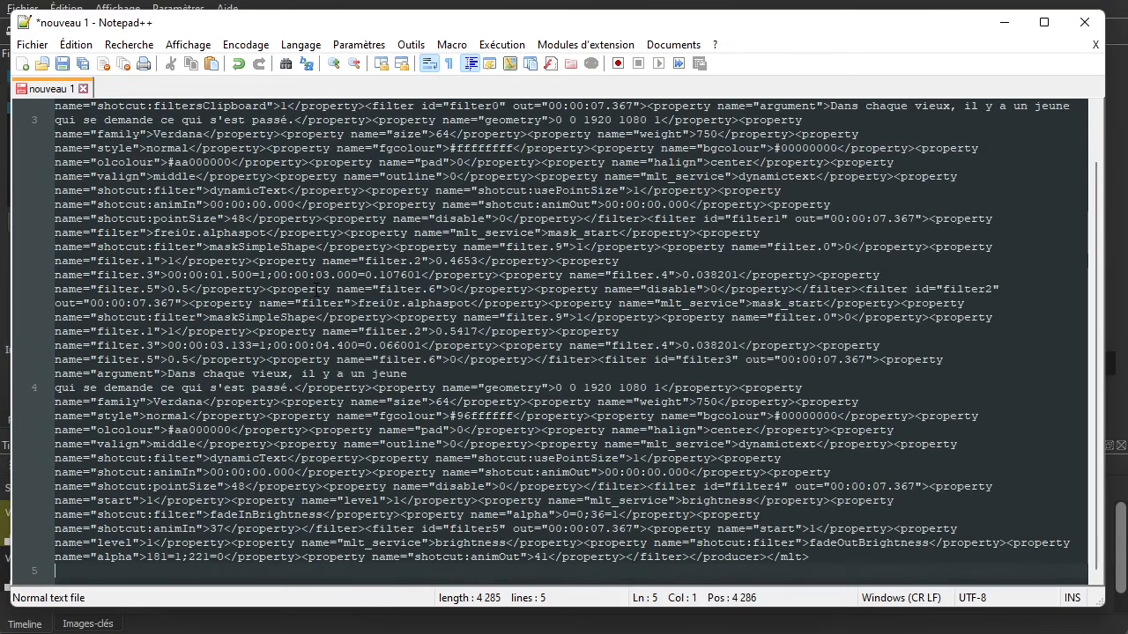
pyautogui.scroll(2, 318, 290)
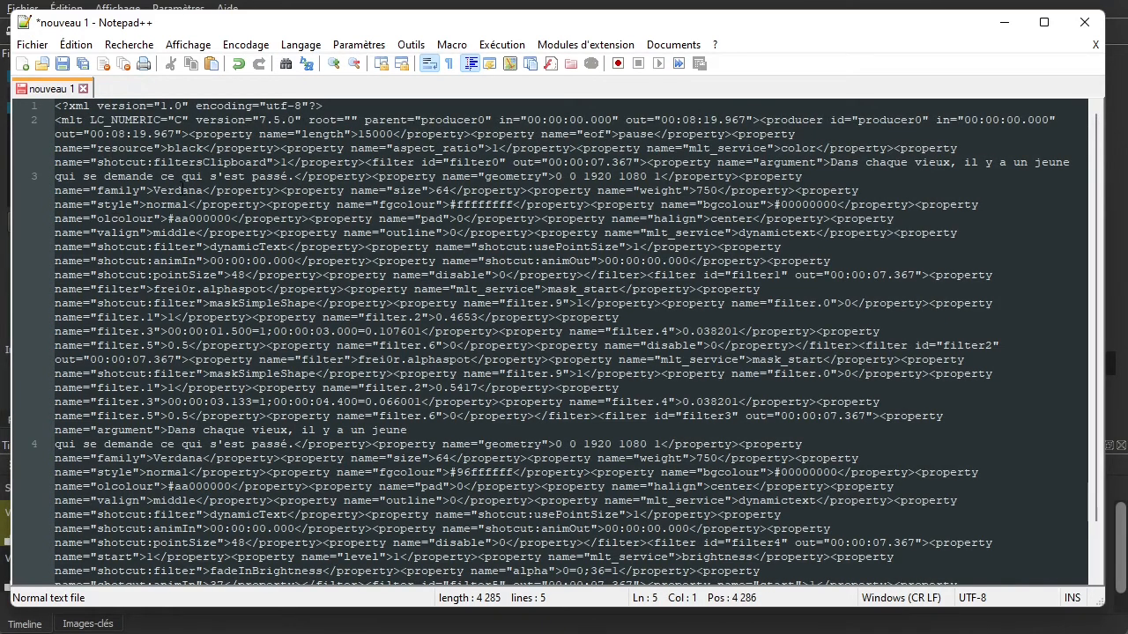
pyautogui.doubleClick(181, 191)
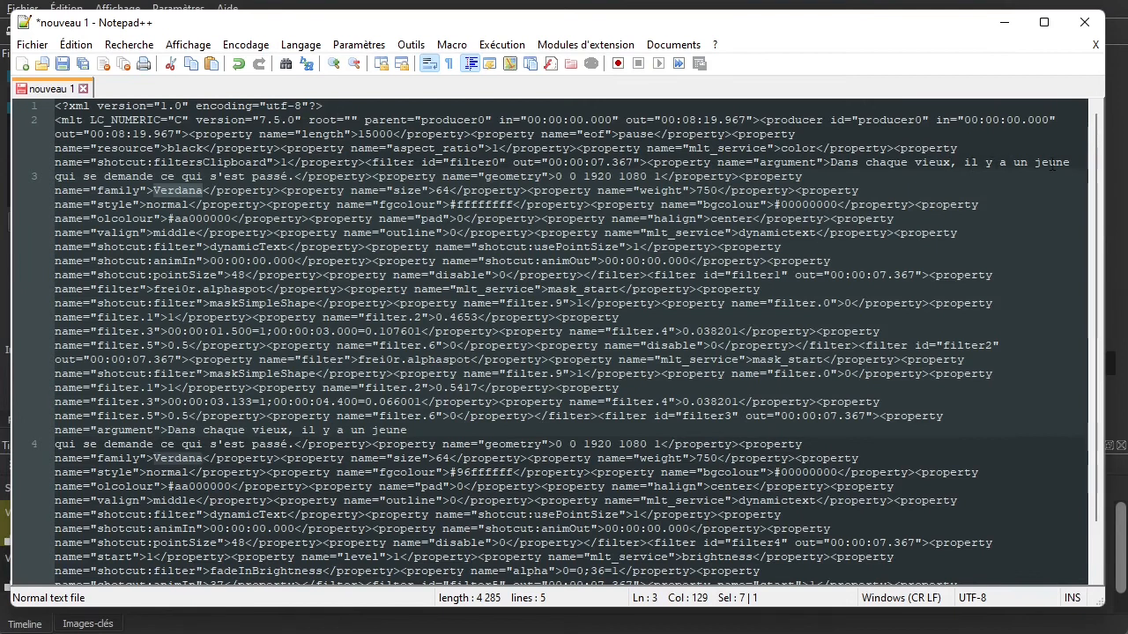
pyautogui.moveTo(83, 176); pyautogui.dragTo(290, 177)
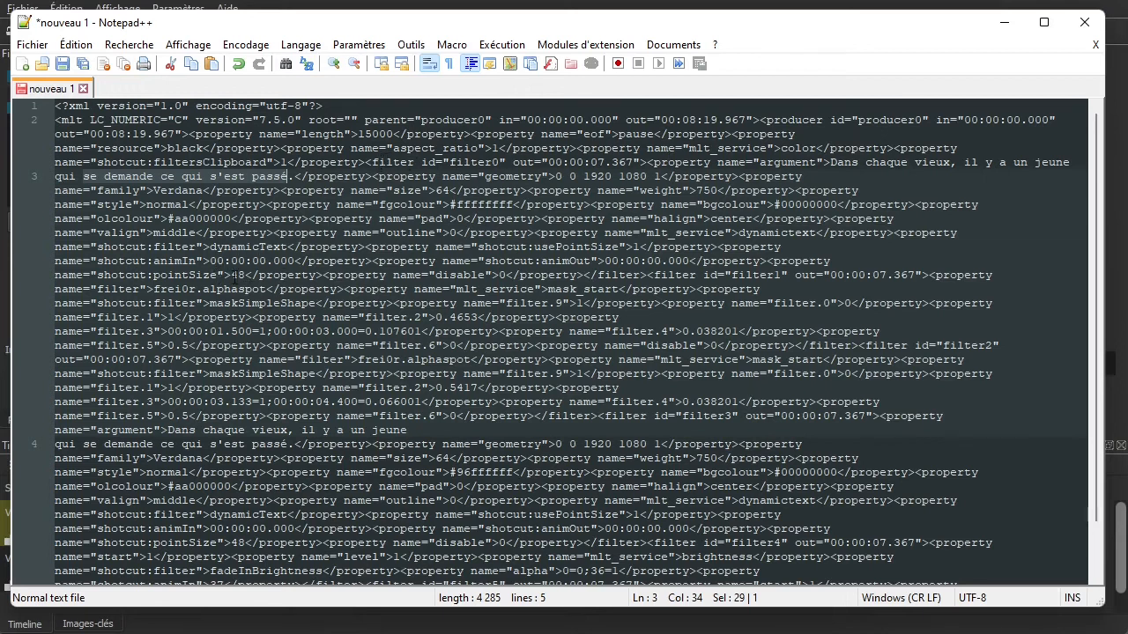
# - Examine the filter XML, highlighting the point size, the maskSimpleShape filter name and the second occurrence of the quotation
pyautogui.doubleClick(238, 275)
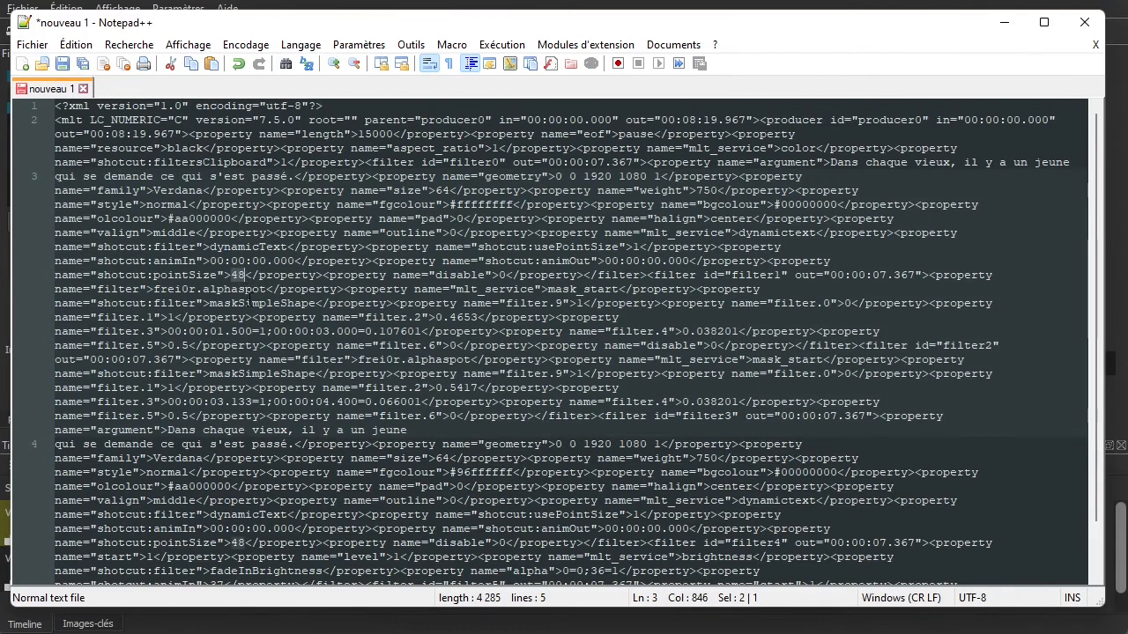
pyautogui.doubleClick(252, 303)
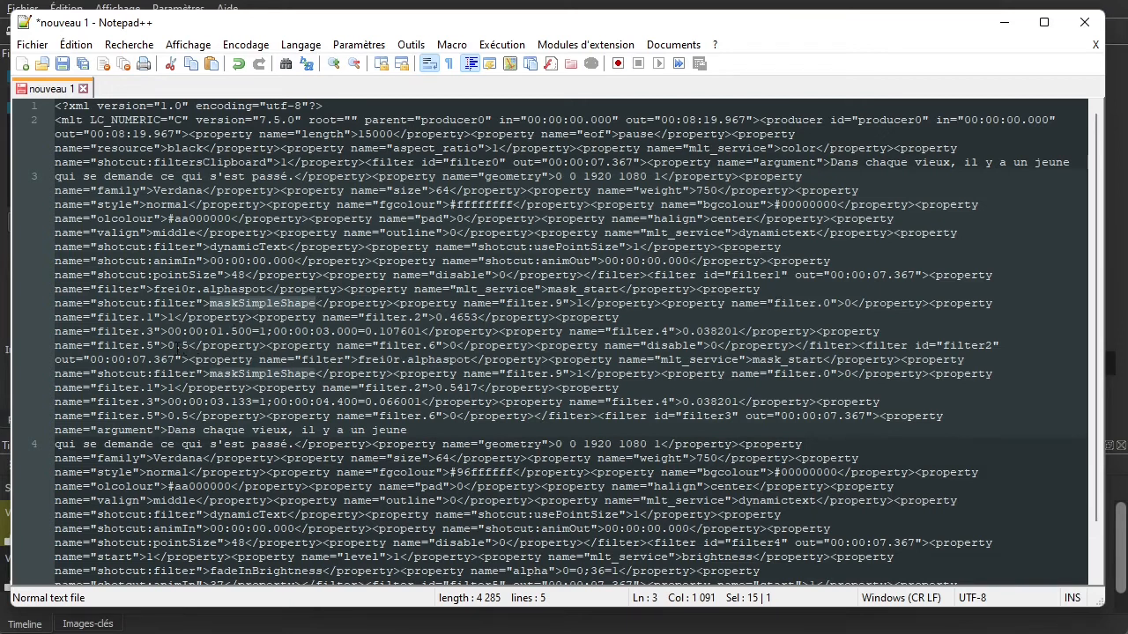
pyautogui.click(541, 428)
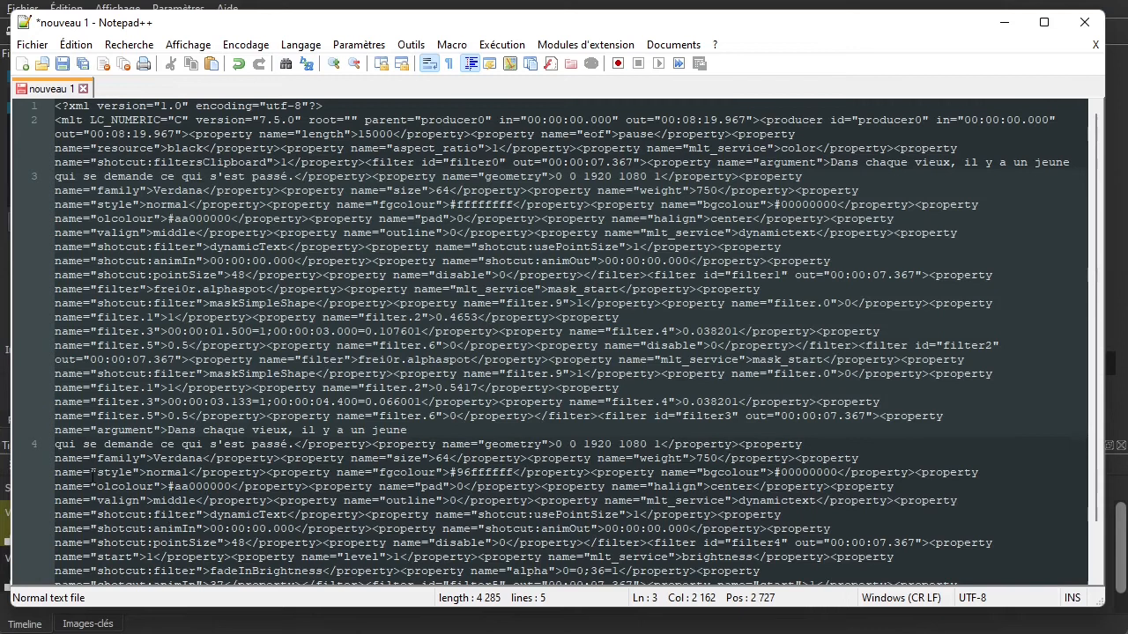
pyautogui.moveTo(169, 430); pyautogui.dragTo(293, 445)
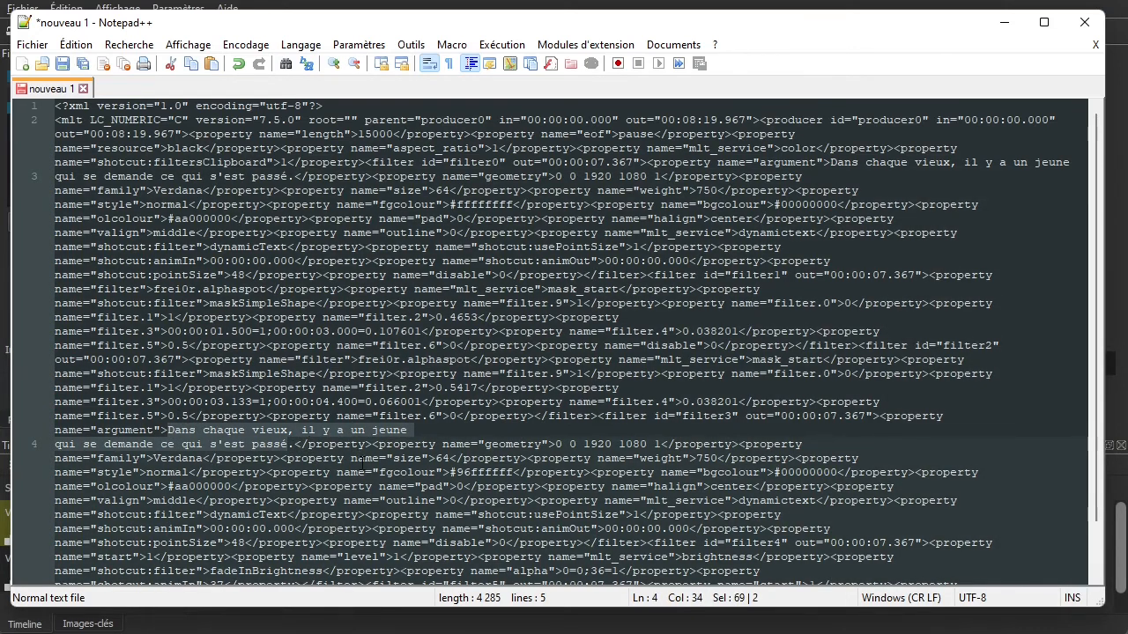
pyautogui.click(365, 459)
pyautogui.scroll(-2, 365, 462)
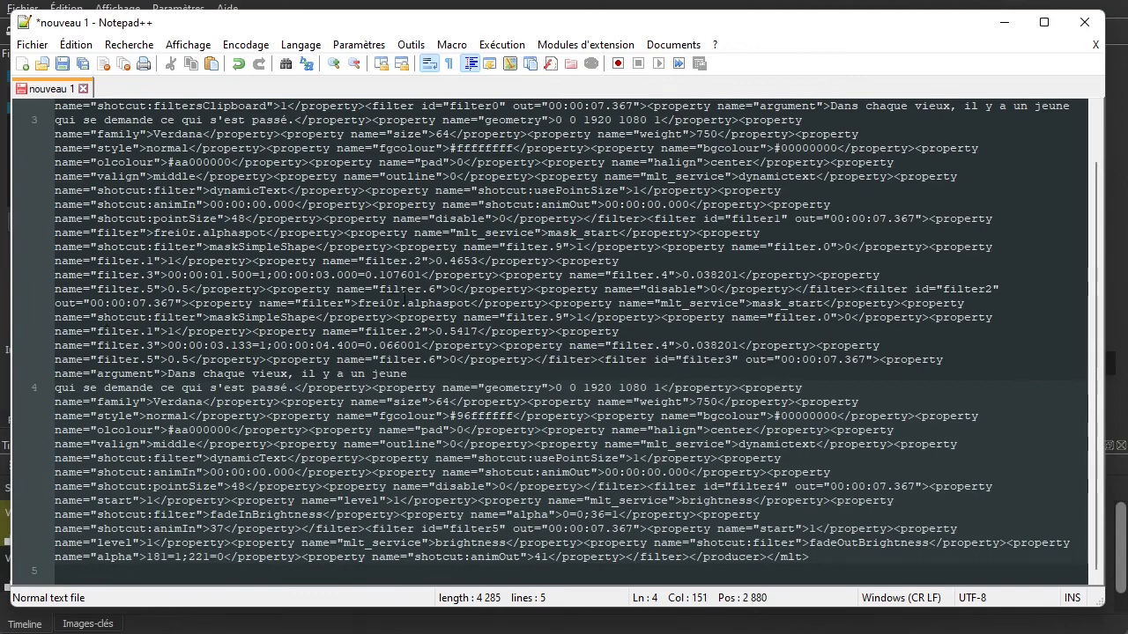
# - Switch to Shotcut, save the test0001 project and close it
pyautogui.click(284, 7)
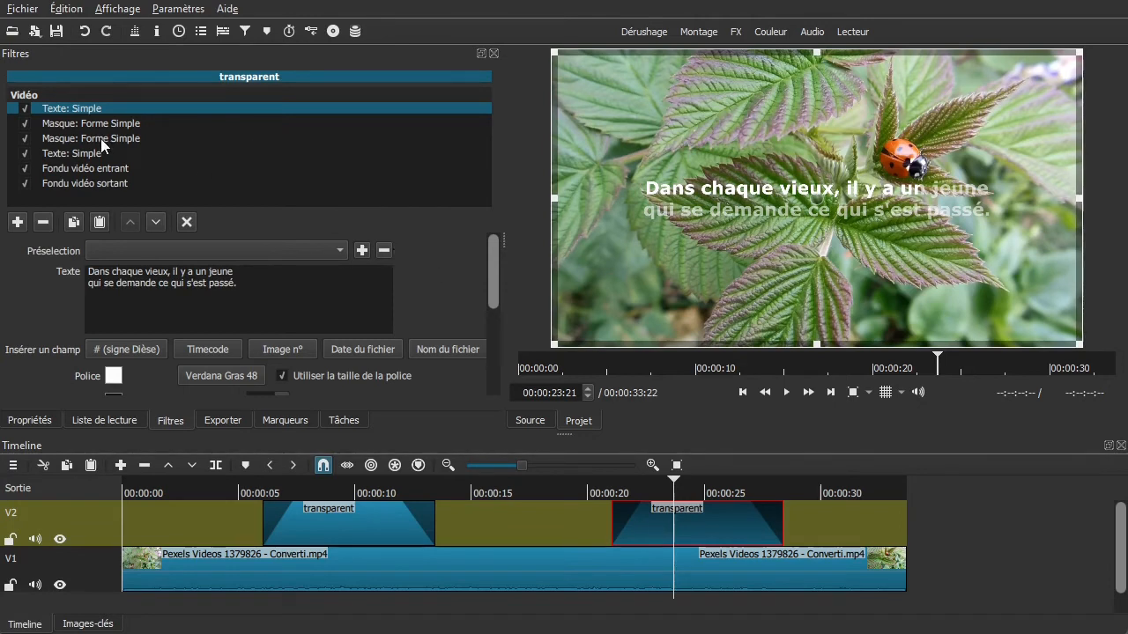
pyautogui.click(26, 15)
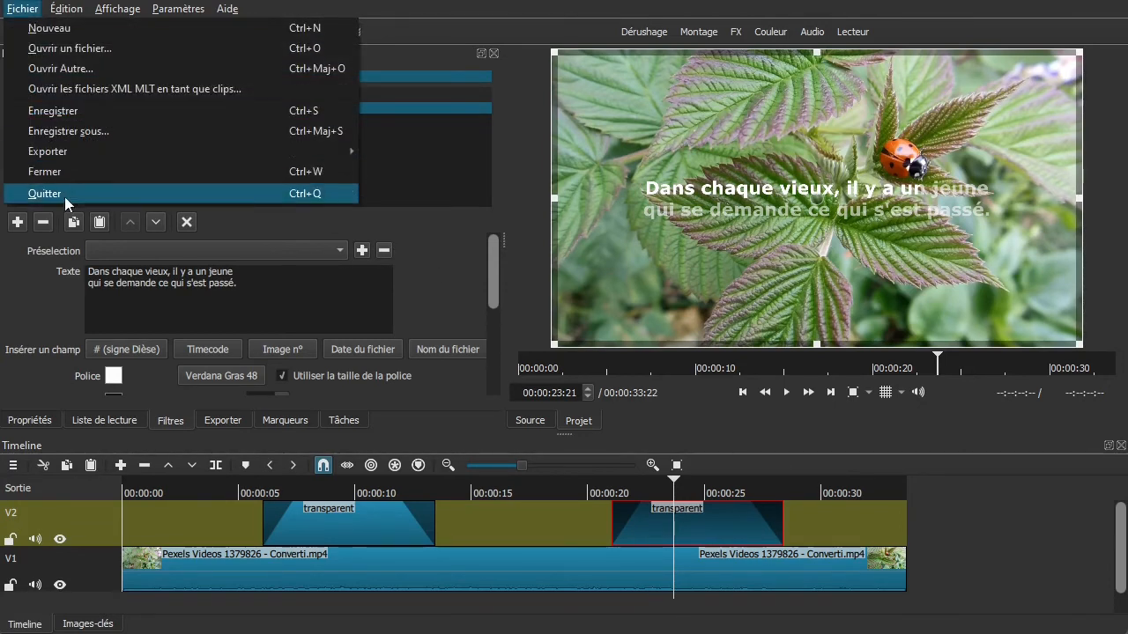
pyautogui.click(92, 112)
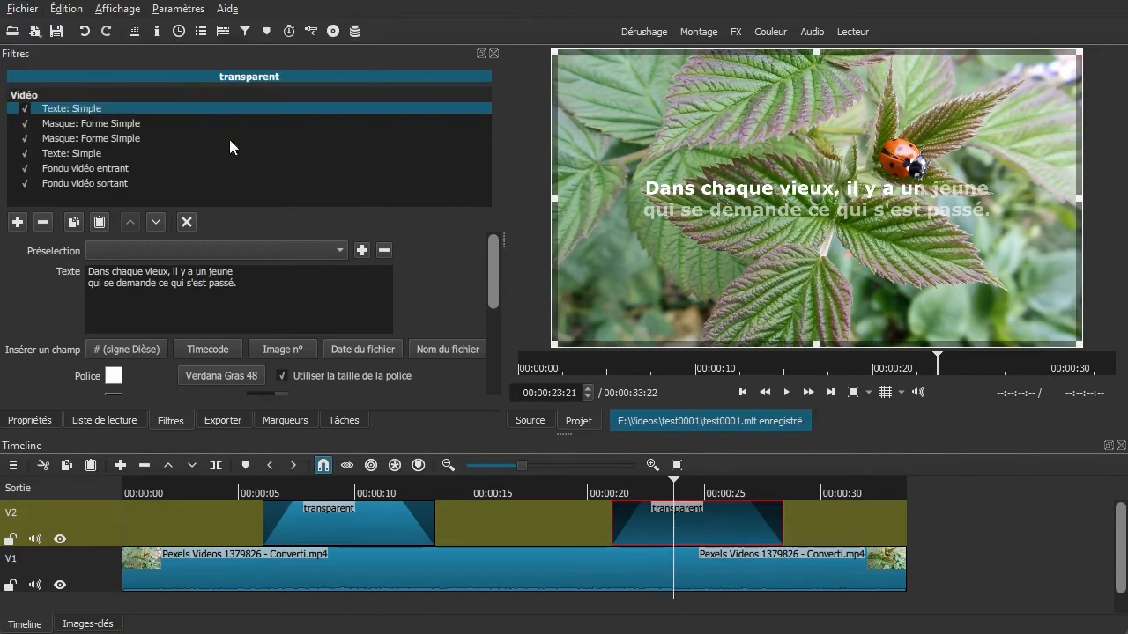
pyautogui.click(22, 9)
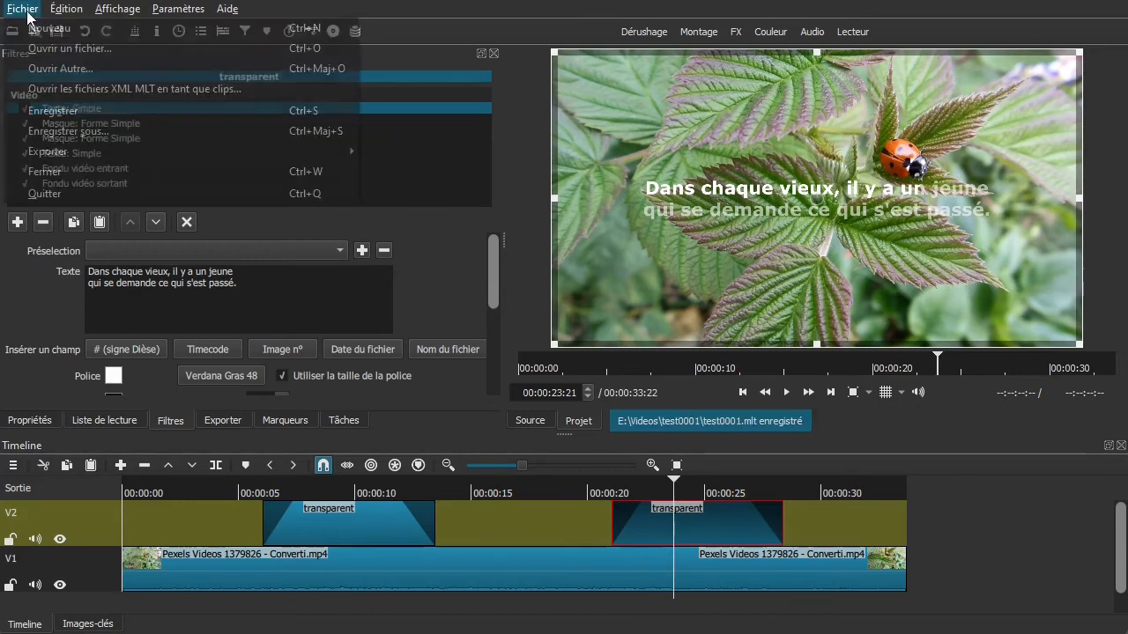
pyautogui.click(58, 170)
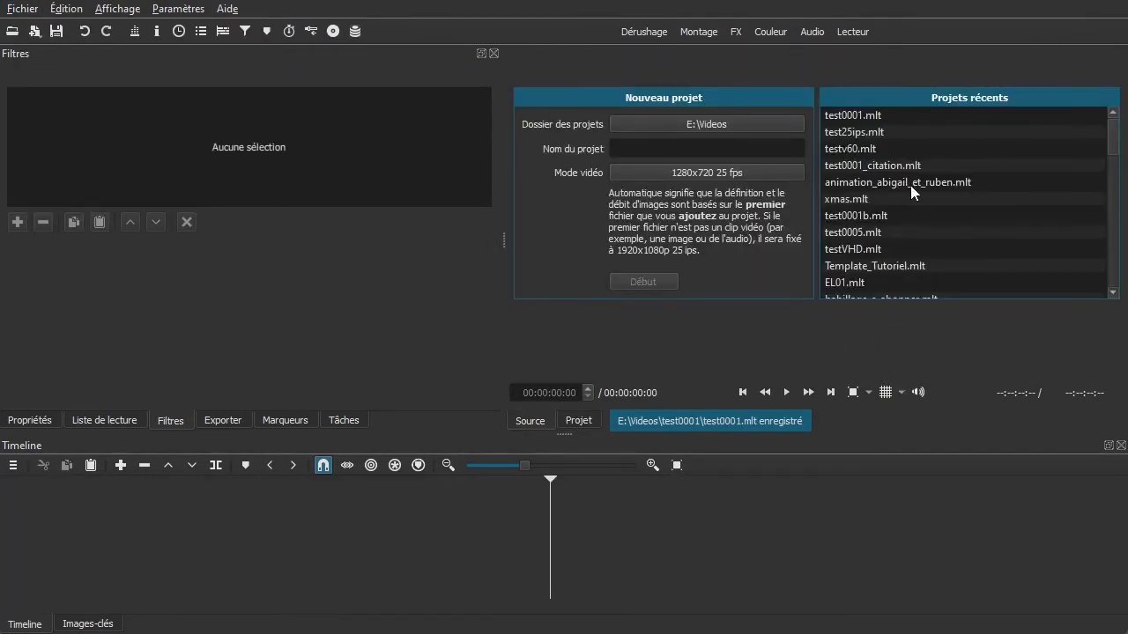
pyautogui.doubleClick(854, 132)
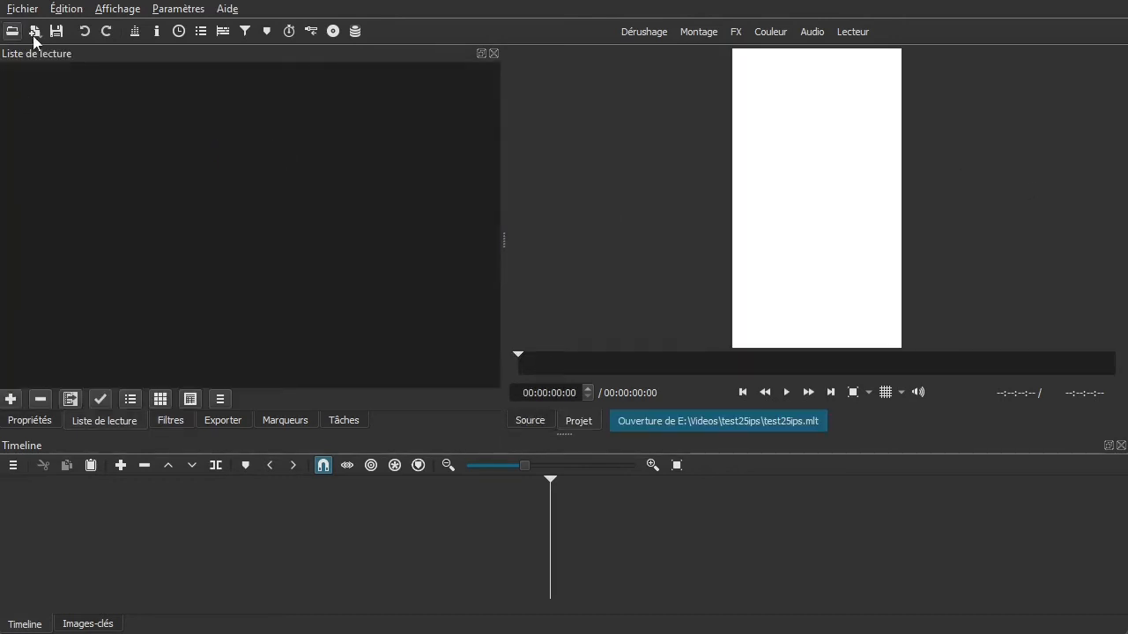
pyautogui.click(24, 9)
pyautogui.click(68, 172)
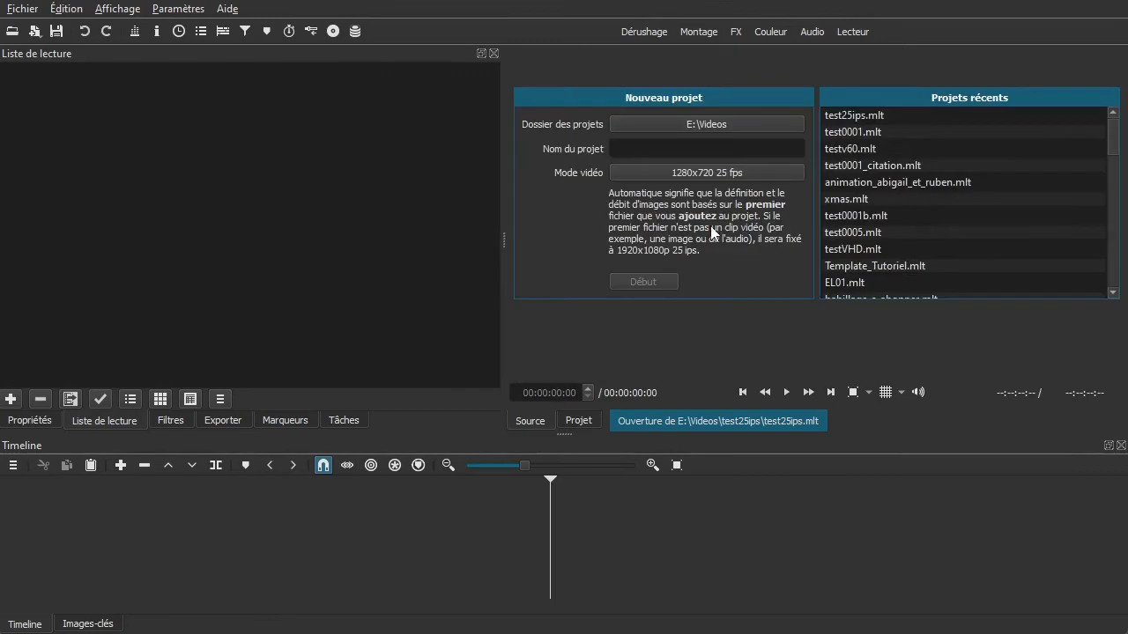
pyautogui.click(659, 150)
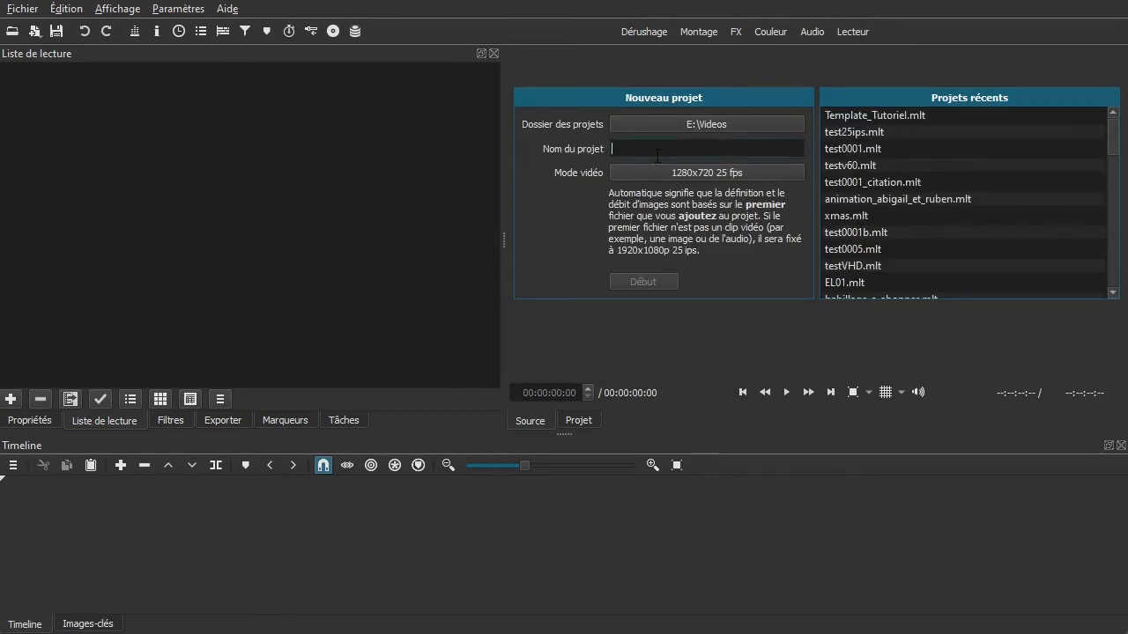
pyautogui.write('test00002')
pyautogui.click(743, 172)
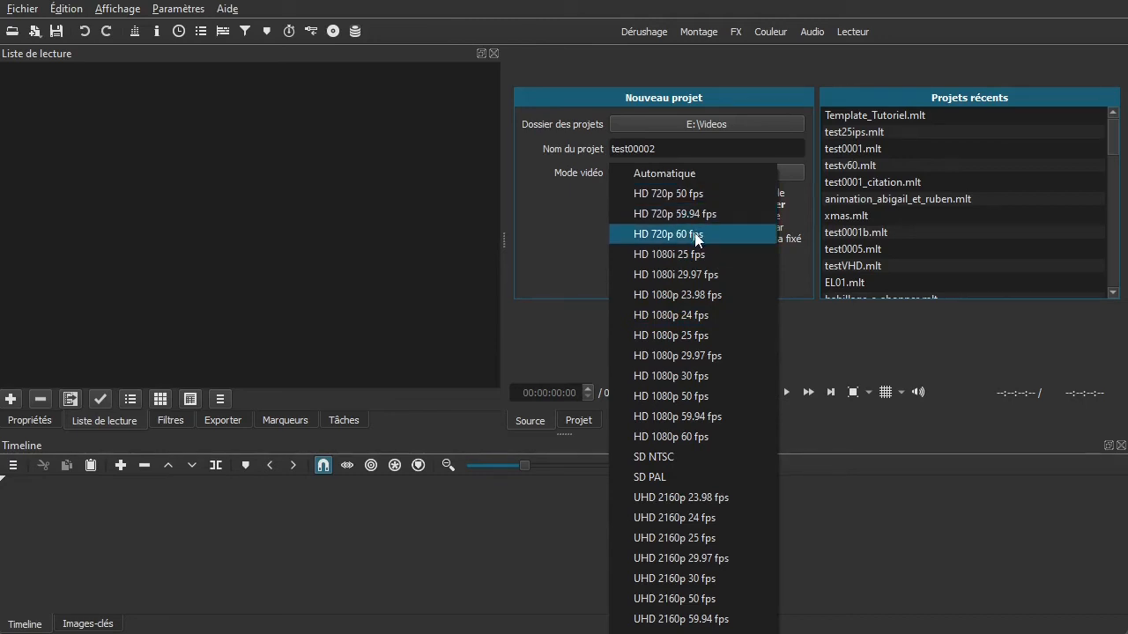
pyautogui.click(1056, 368)
# - Open the recent project test0001.mlt, check the timeline's resolution and frame rate in its properties, and close the project
pyautogui.click(851, 150)
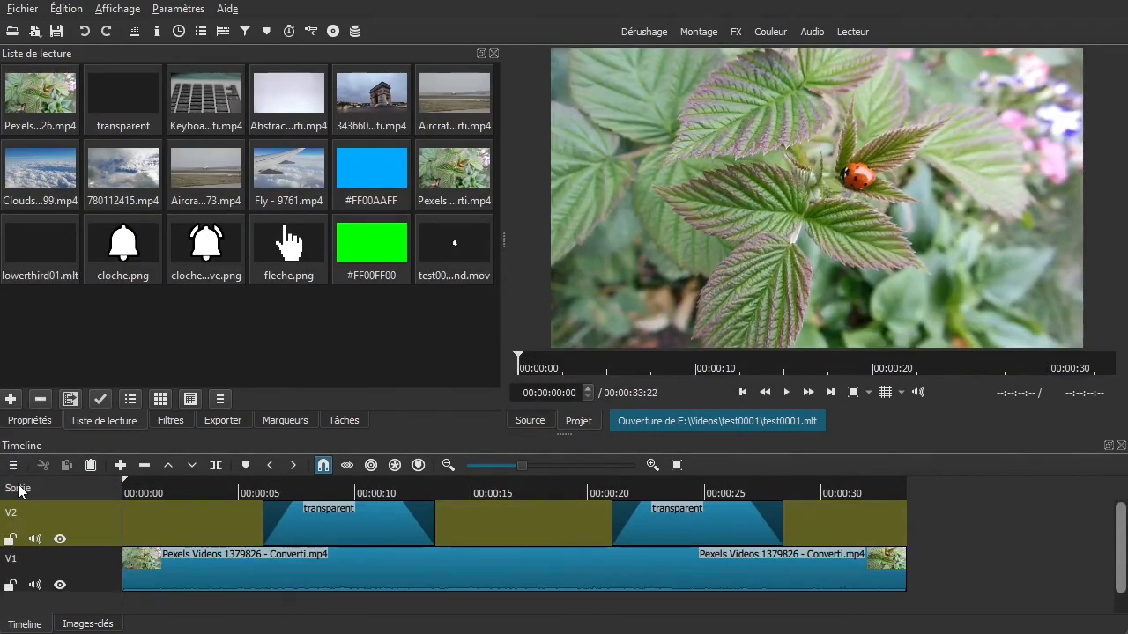
pyautogui.click(20, 489)
pyautogui.click(33, 421)
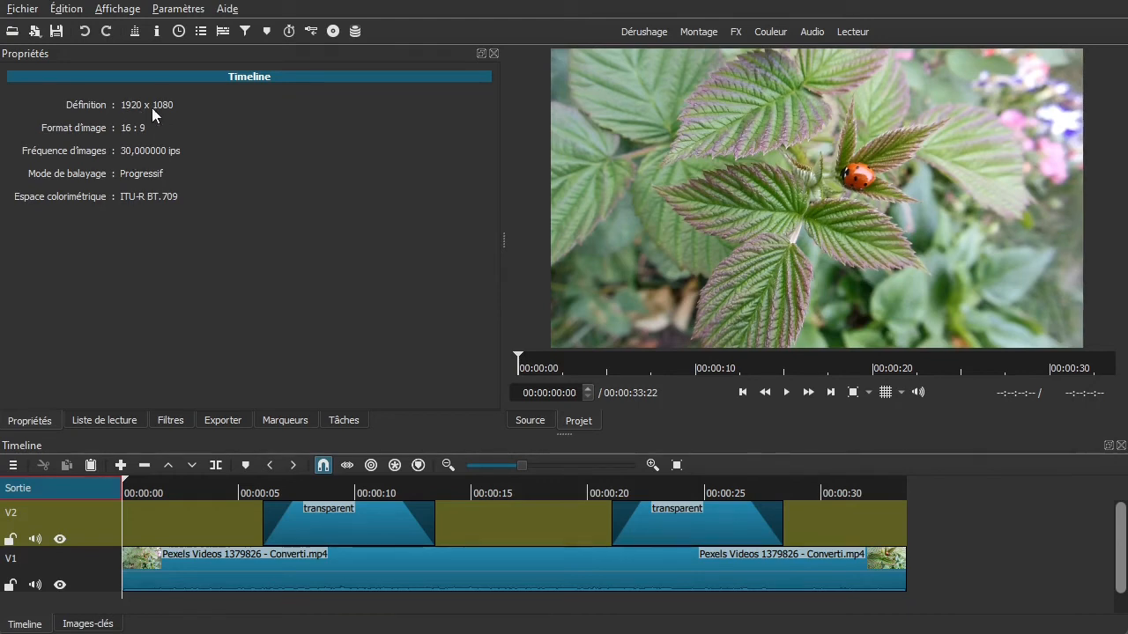
pyautogui.click(22, 9)
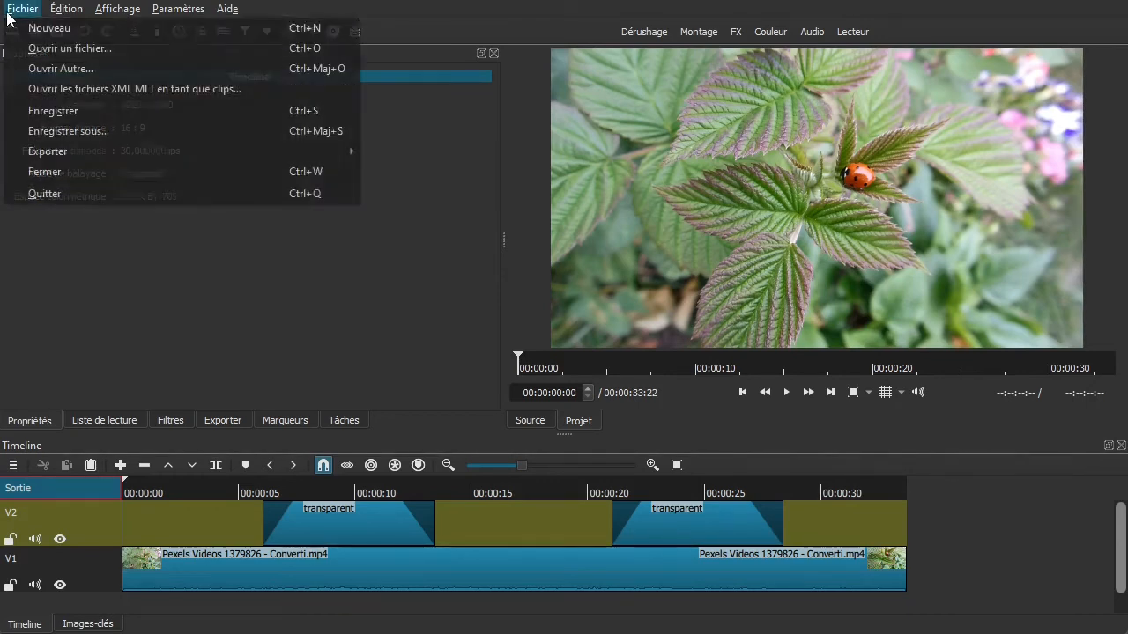
pyautogui.click(40, 168)
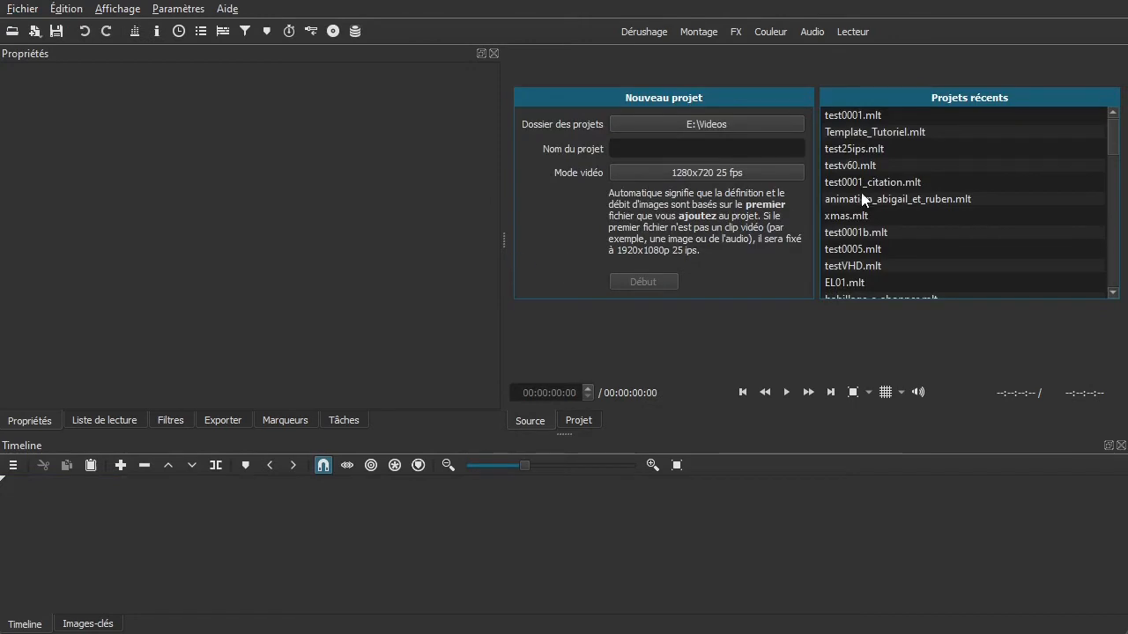
# - Create a new project named test000002 with the video mode HD 1080p 30 fps
pyautogui.click(684, 173)
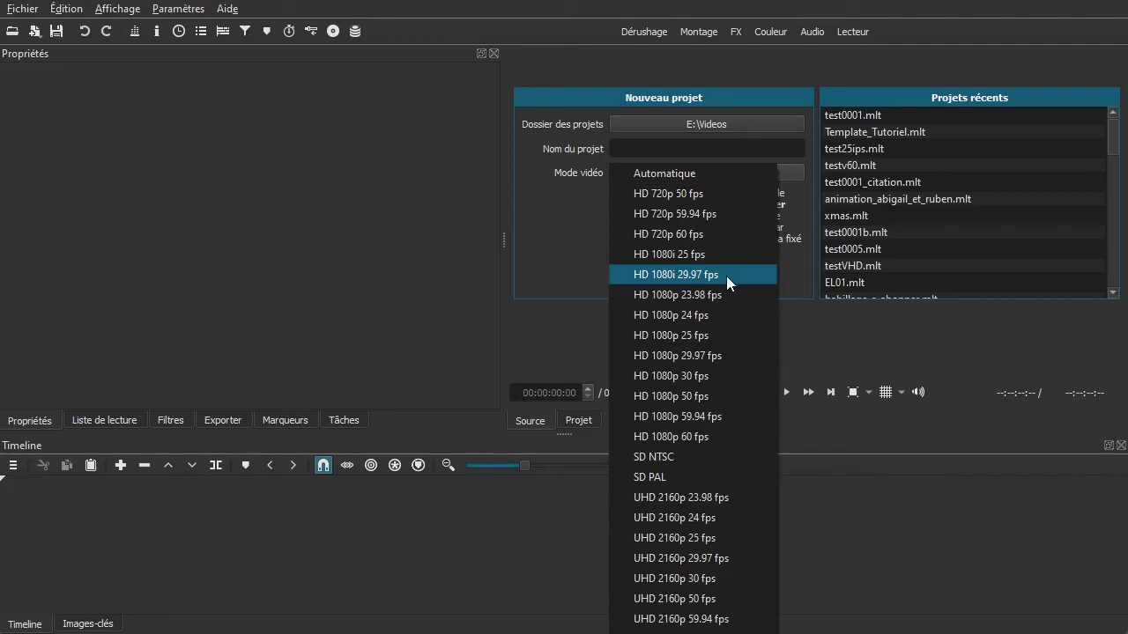
pyautogui.click(708, 379)
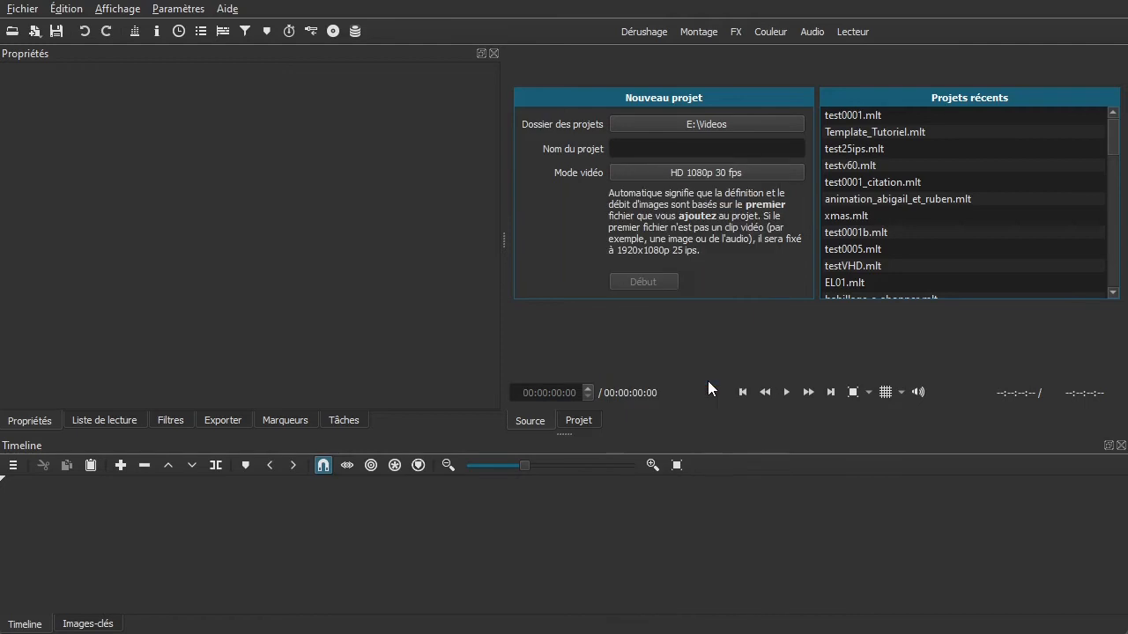
pyautogui.click(705, 150)
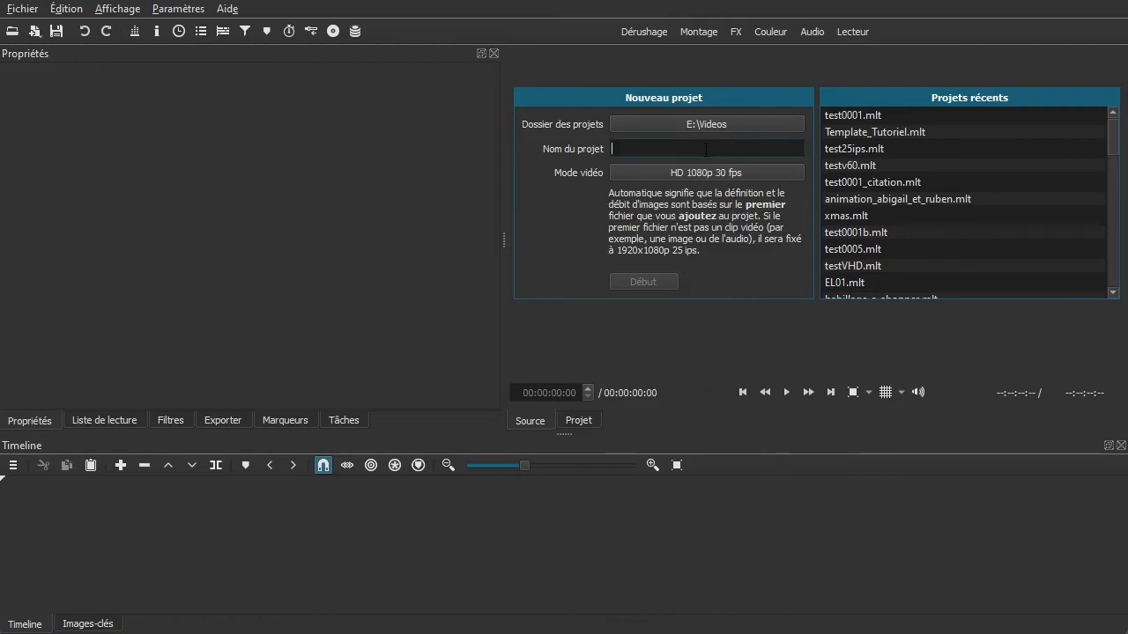
pyautogui.write('test000002')
pyautogui.click(631, 281)
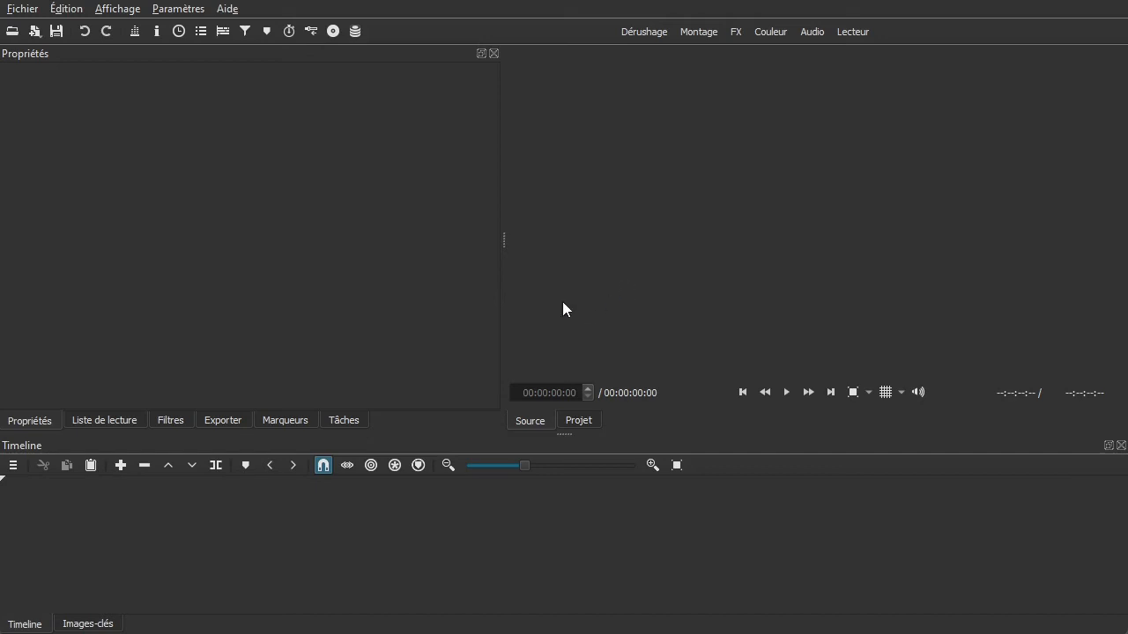
# - Import the ladybird video into the playlist and place it at the start of a new timeline track
pyautogui.click(107, 422)
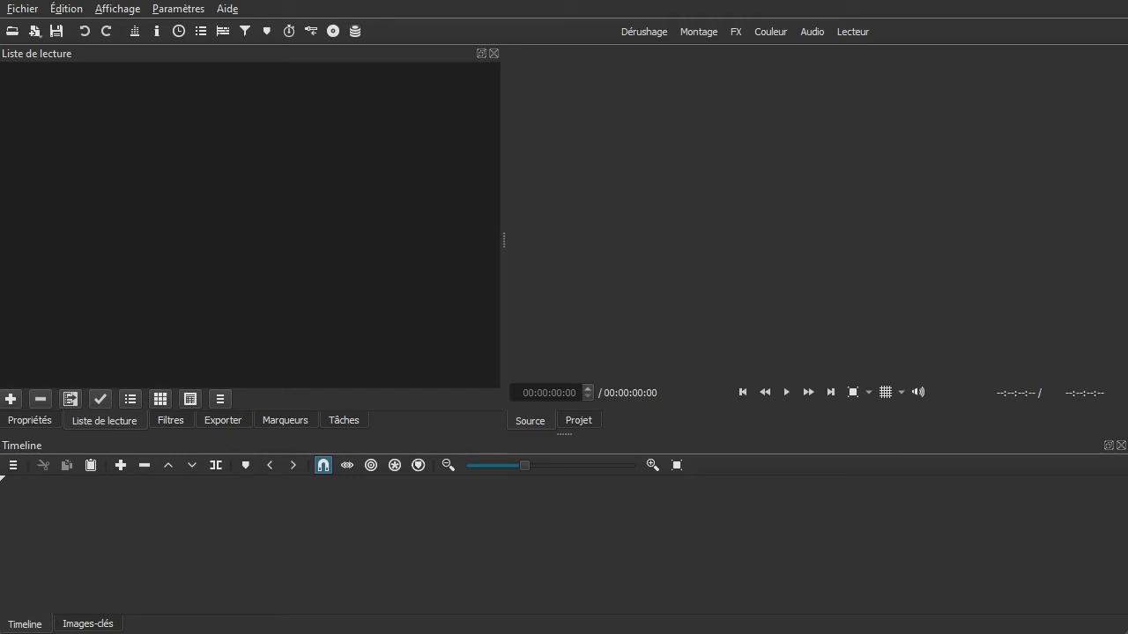
pyautogui.moveTo(1127, 291); pyautogui.dragTo(134, 188)
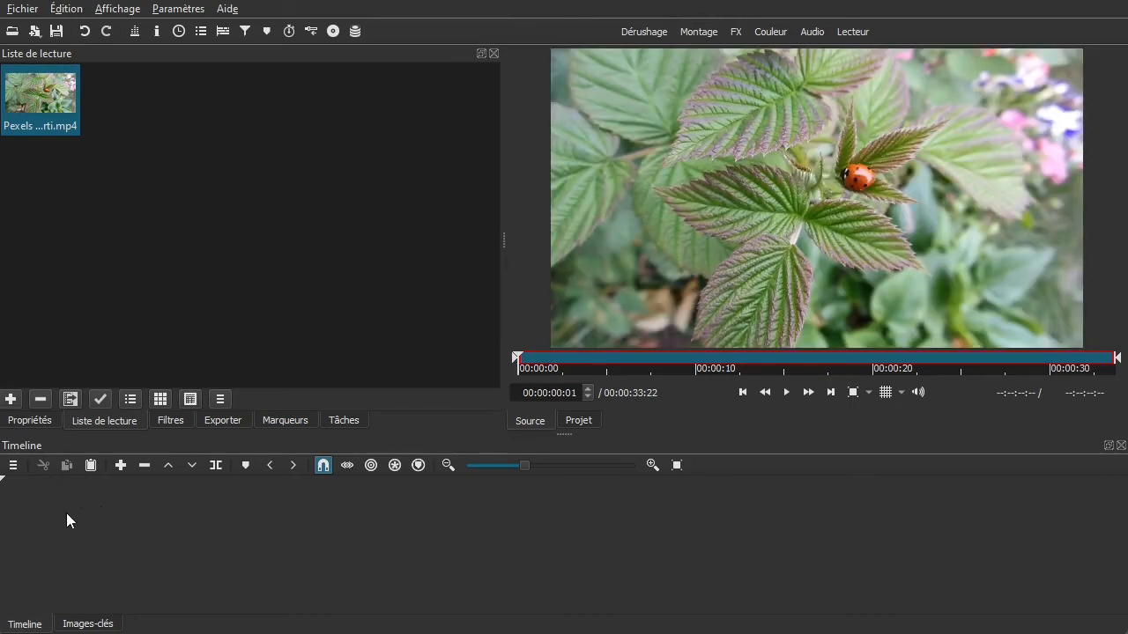
pyautogui.moveTo(69, 92); pyautogui.dragTo(113, 504)
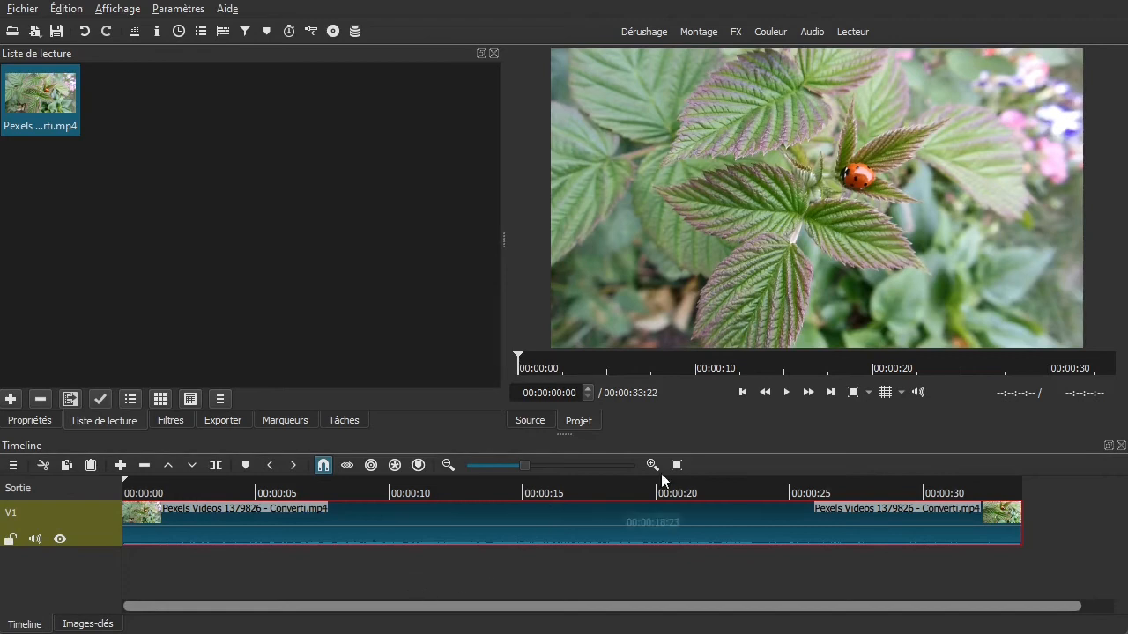
pyautogui.click(448, 464)
# - Add a second video track above the ladybird clip and move the playhead to 00:00:06:07
pyautogui.moveTo(481, 597); pyautogui.dragTo(327, 575)
pyautogui.click(9, 469)
pyautogui.moveTo(32, 485)
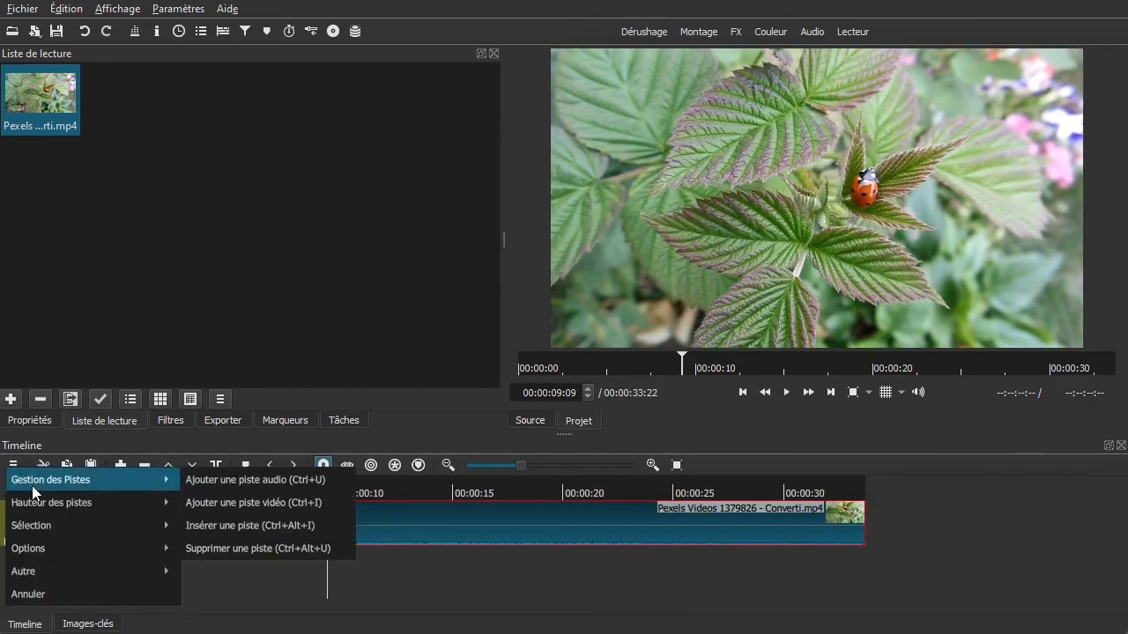
pyautogui.click(212, 505)
pyautogui.moveTo(458, 524); pyautogui.dragTo(260, 521)
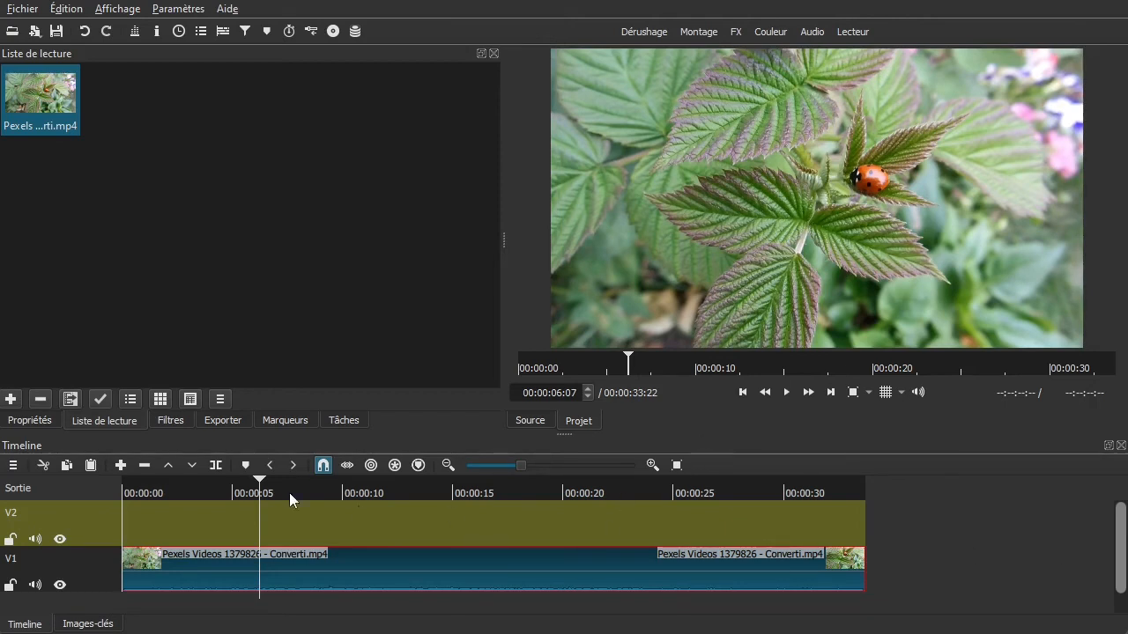
# - Create a transparent colour clip and add it to the playlist
pyautogui.click(35, 32)
pyautogui.click(82, 54)
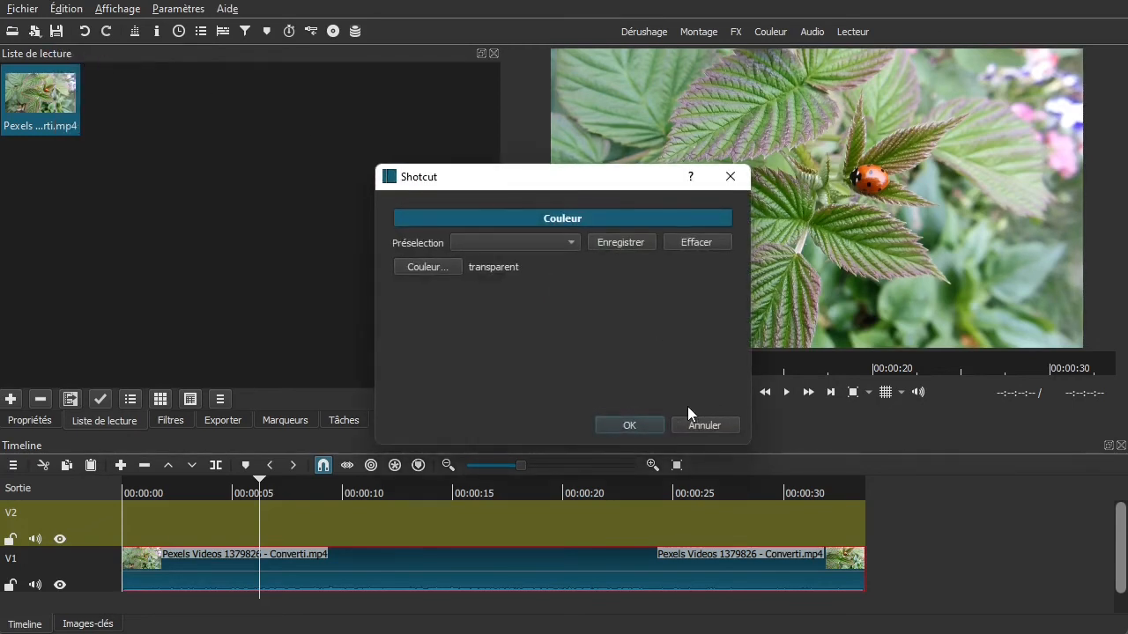
pyautogui.click(624, 427)
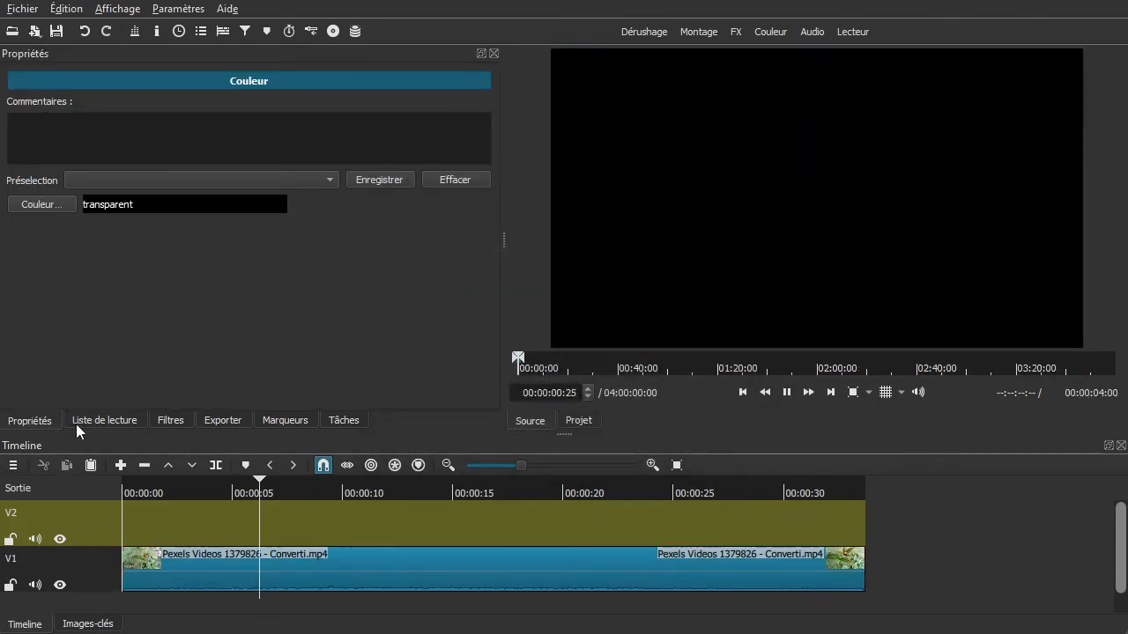
pyautogui.click(76, 424)
pyautogui.click(11, 399)
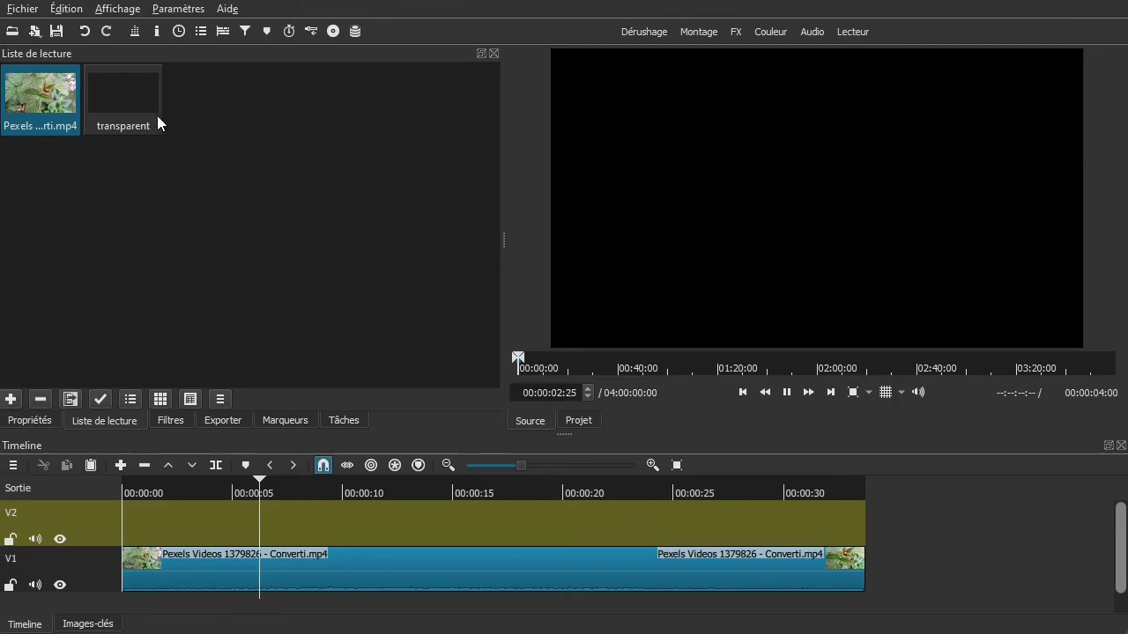
# - Place the transparent clip on V2 from about 00:00:07 to 00:00:29 and move the playhead onto it at 00:00:10:16
pyautogui.moveTo(71, 108); pyautogui.dragTo(773, 528)
pyautogui.click(131, 86)
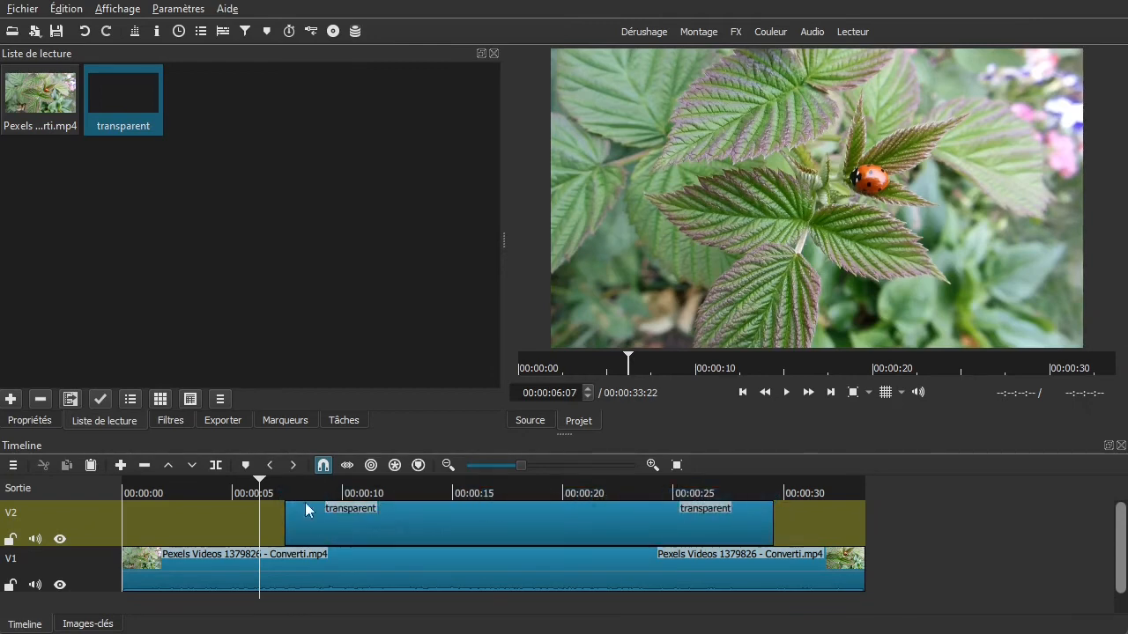
pyautogui.click(313, 519)
pyautogui.click(354, 514)
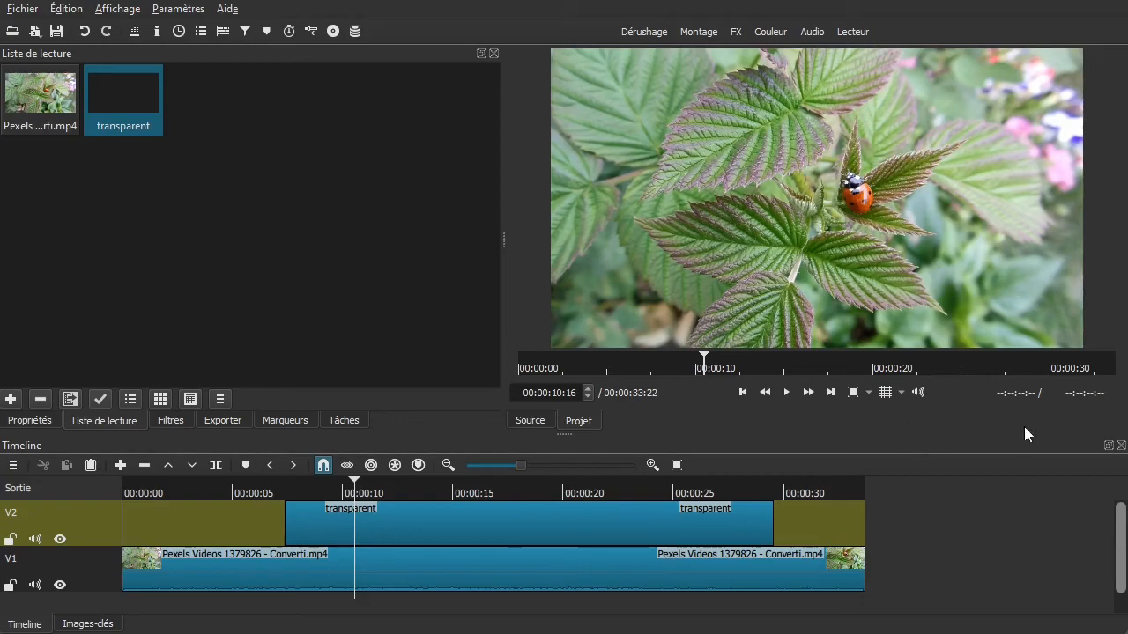
# - Switch to Notepad++, copy the complete filter XML text from the open document, and return to Shotcut
pyautogui.moveTo(837, 0); pyautogui.dragTo(704, 40)
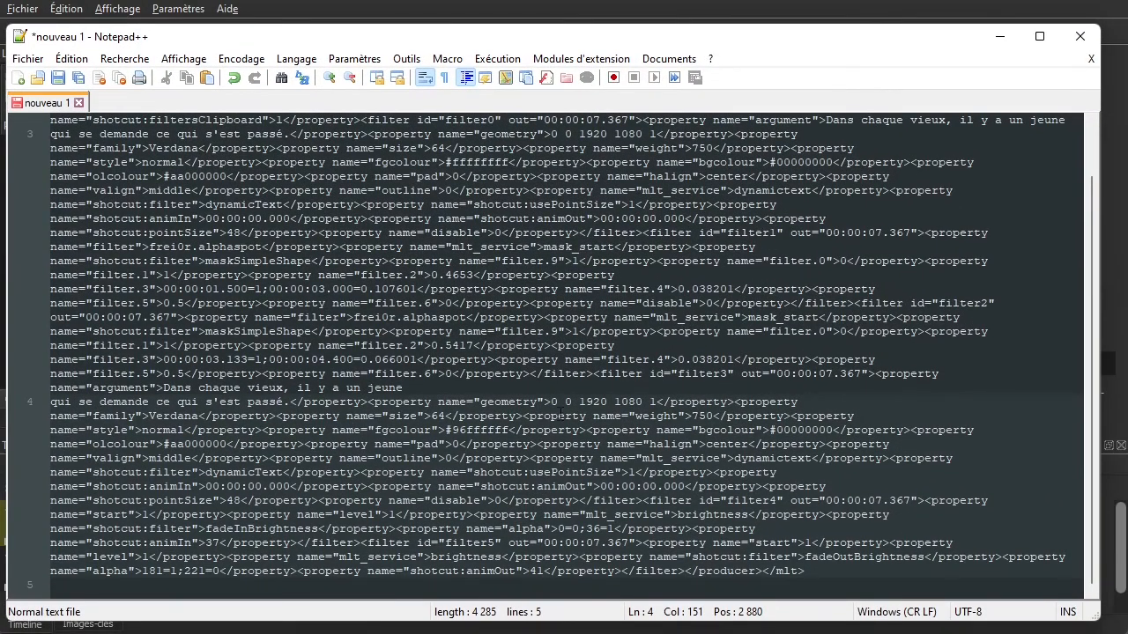
pyautogui.scroll(2, 348, 416)
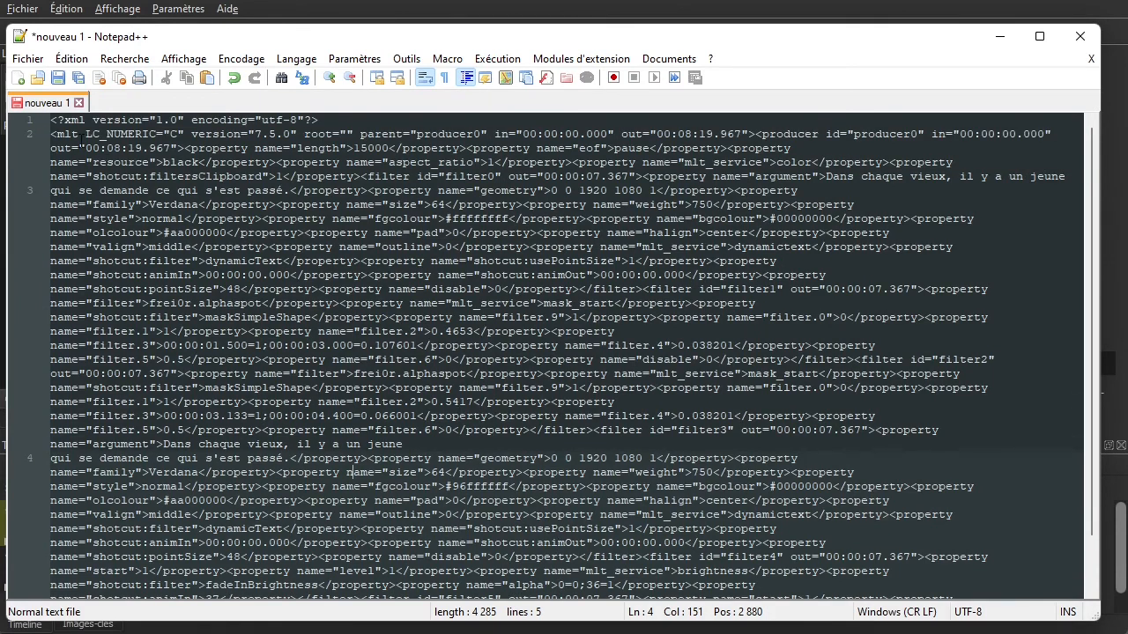
pyautogui.moveTo(51, 120); pyautogui.dragTo(53, 586)
pyautogui.moveTo(864, 579); pyautogui.dragTo(863, 572)
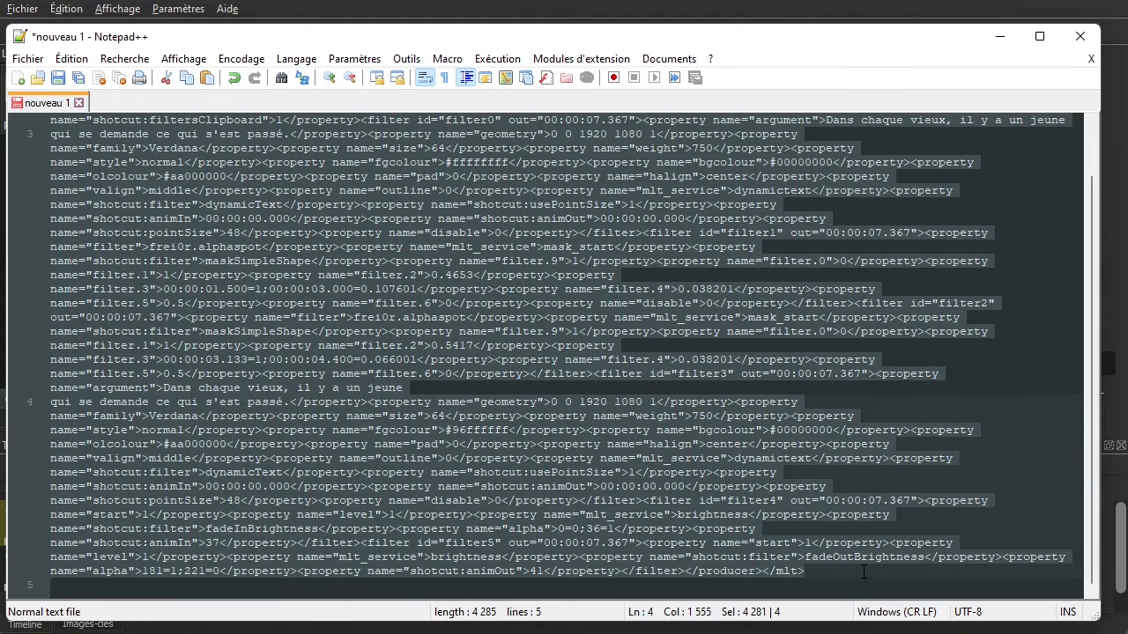
pyautogui.click(72, 59)
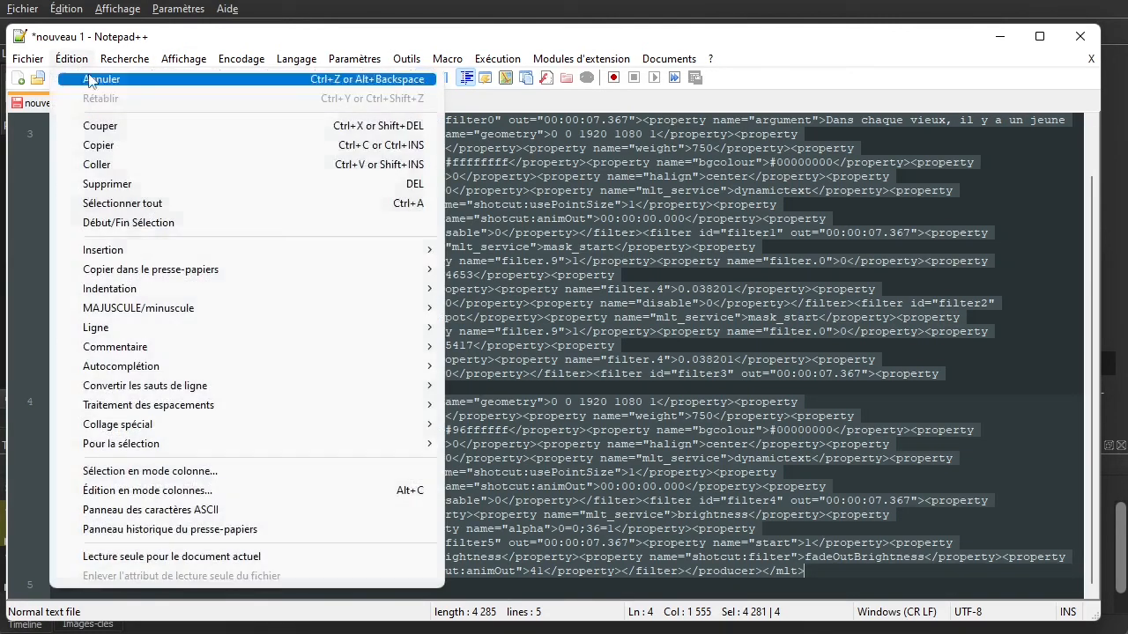
pyautogui.click(117, 146)
pyautogui.moveTo(263, 42); pyautogui.dragTo(1127, 159)
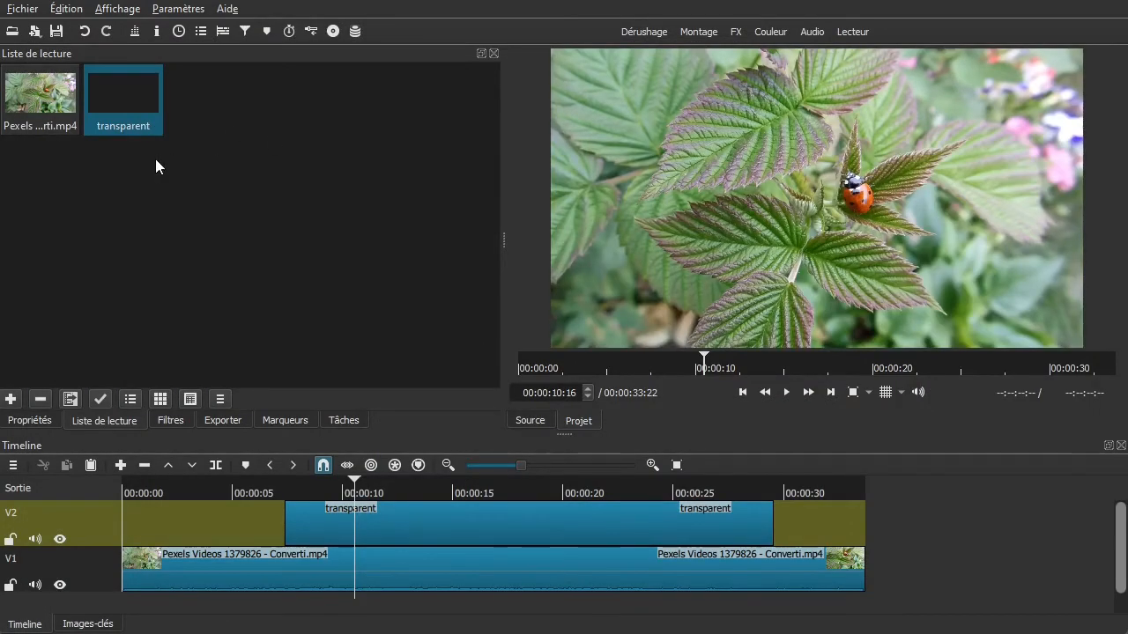
# - Paste the copied filter set onto the transparent clip on V2
pyautogui.click(411, 522)
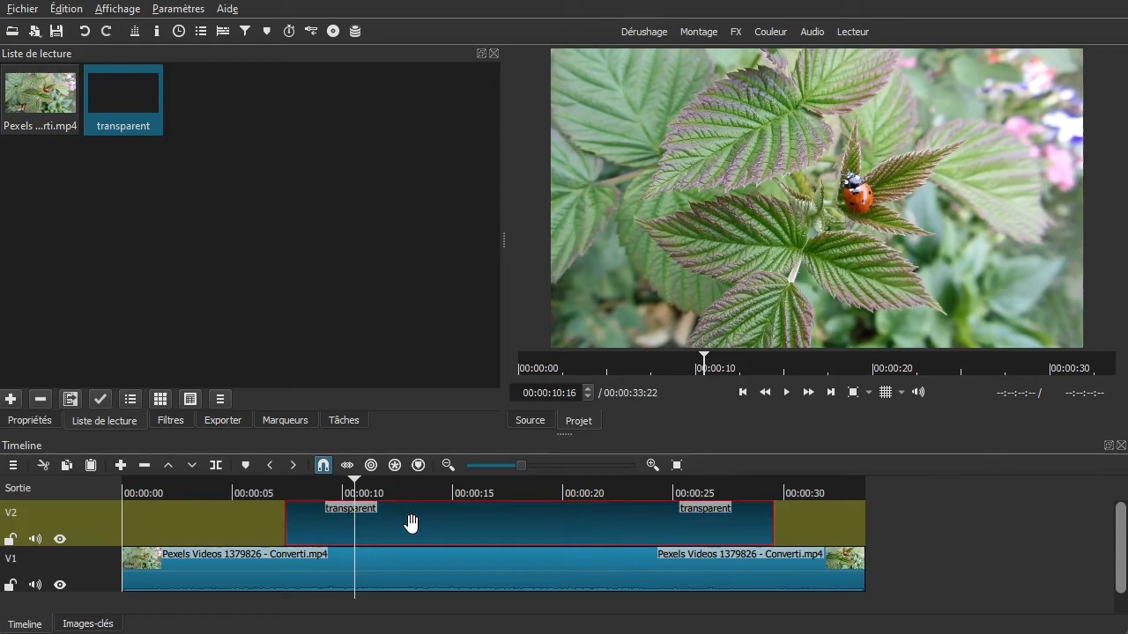
pyautogui.click(171, 420)
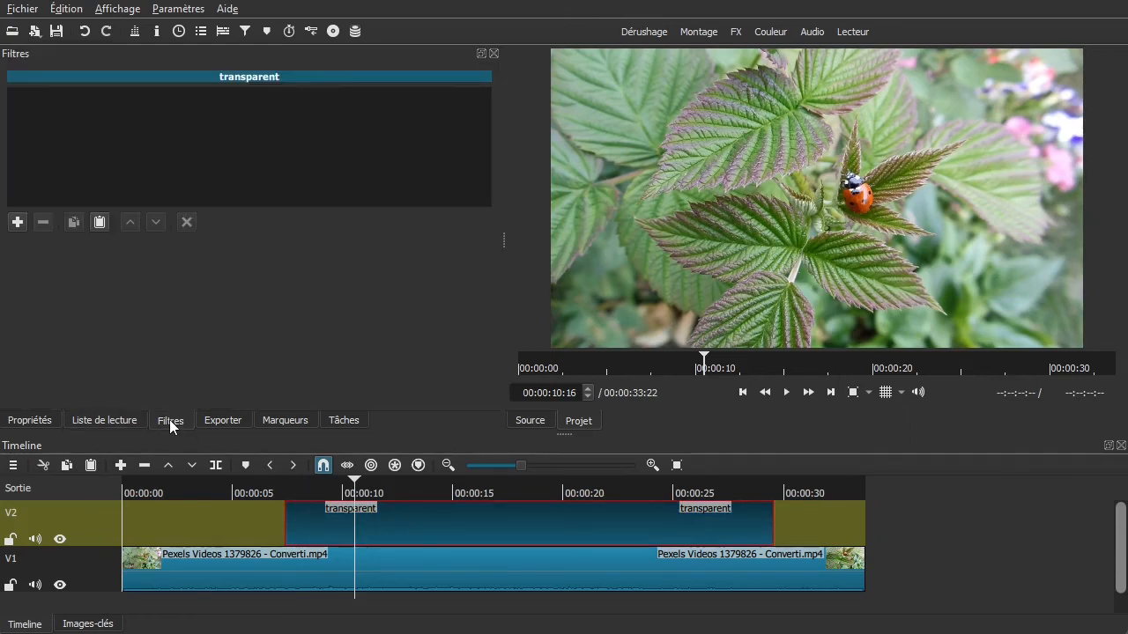
pyautogui.click(98, 223)
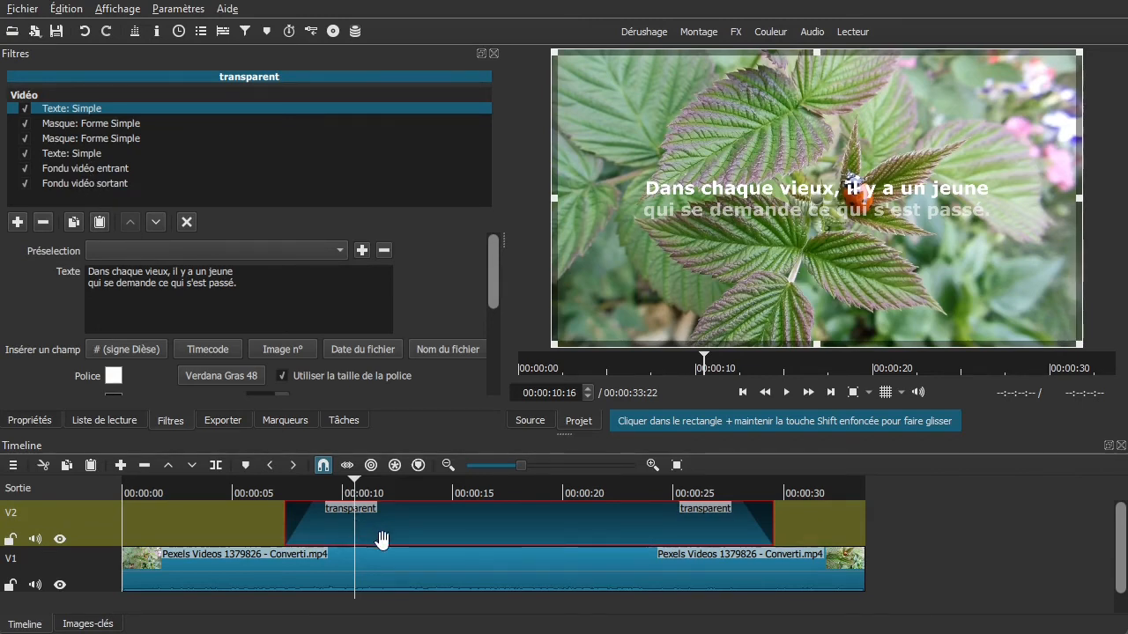
# - Shorten the transparent clip on V2 to end at about 00:00:14 and play back the quotation reveal
pyautogui.click(386, 489)
pyautogui.moveTo(386, 490)
pyautogui.mouseDown()
pyautogui.moveTo(507, 486)
pyautogui.moveTo(367, 489)
pyautogui.mouseUp()
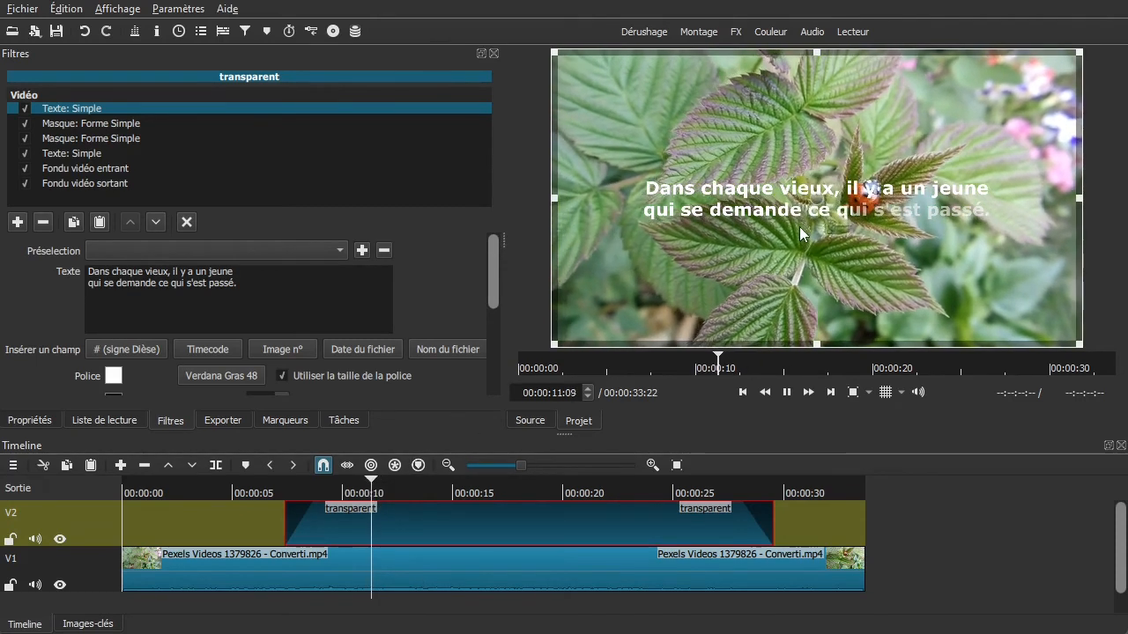
pyautogui.press('space')
pyautogui.press('space')
pyautogui.press('space')
pyautogui.moveTo(774, 525); pyautogui.dragTo(425, 538)
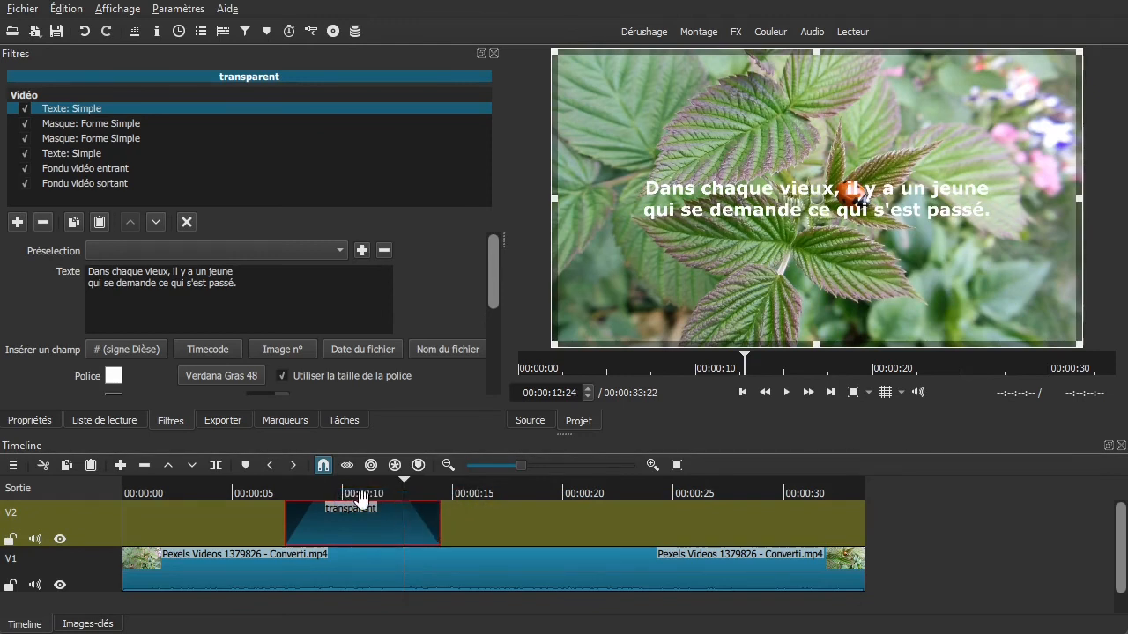
pyautogui.click(274, 503)
pyautogui.press('space')
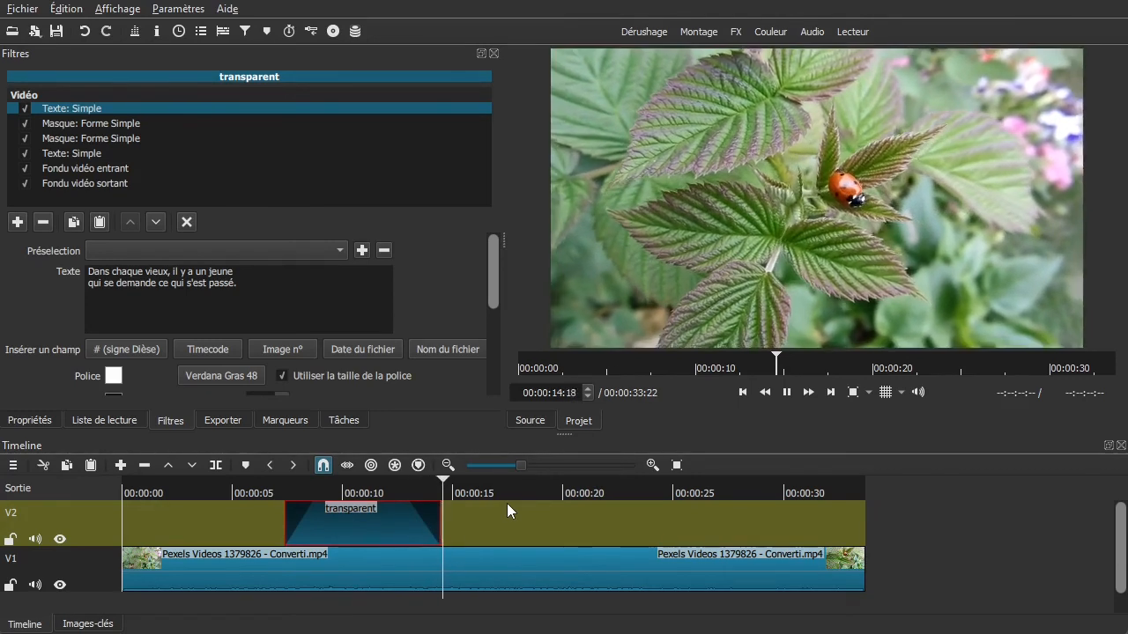
pyautogui.press('space')
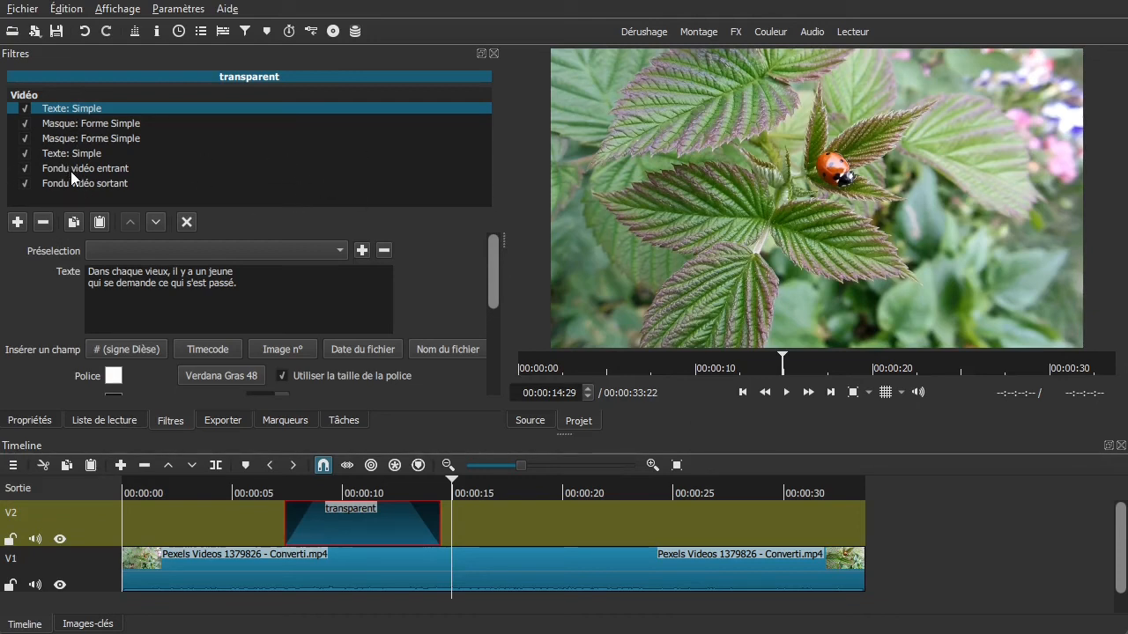
# - Examine the timeline output's video properties and bring the transparent clip's filter list back into view
pyautogui.click(18, 491)
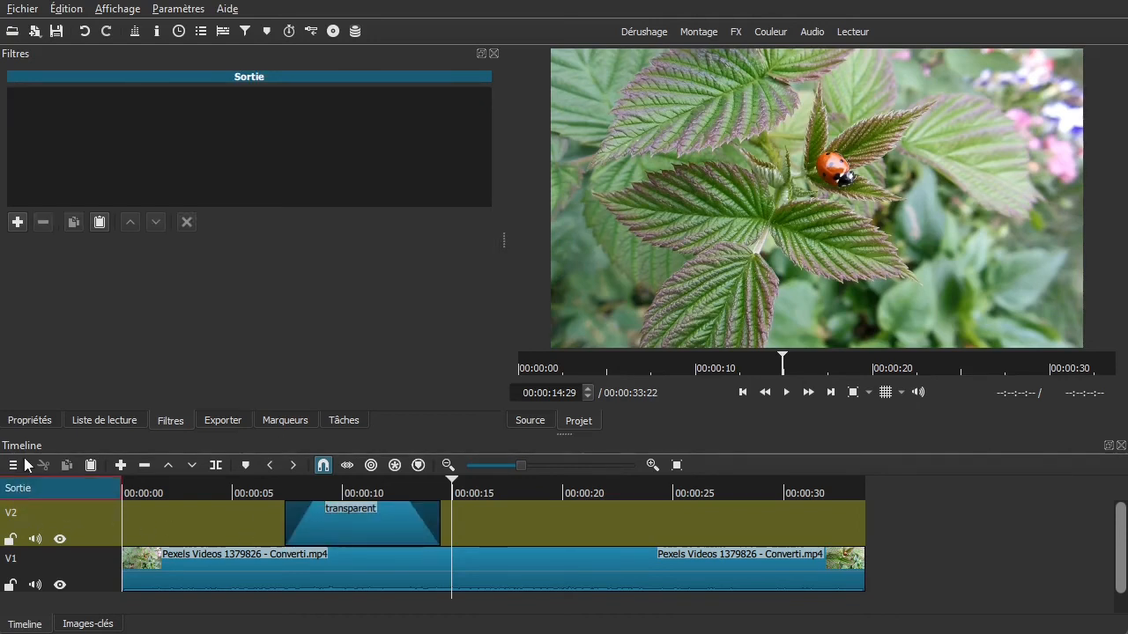
pyautogui.click(29, 420)
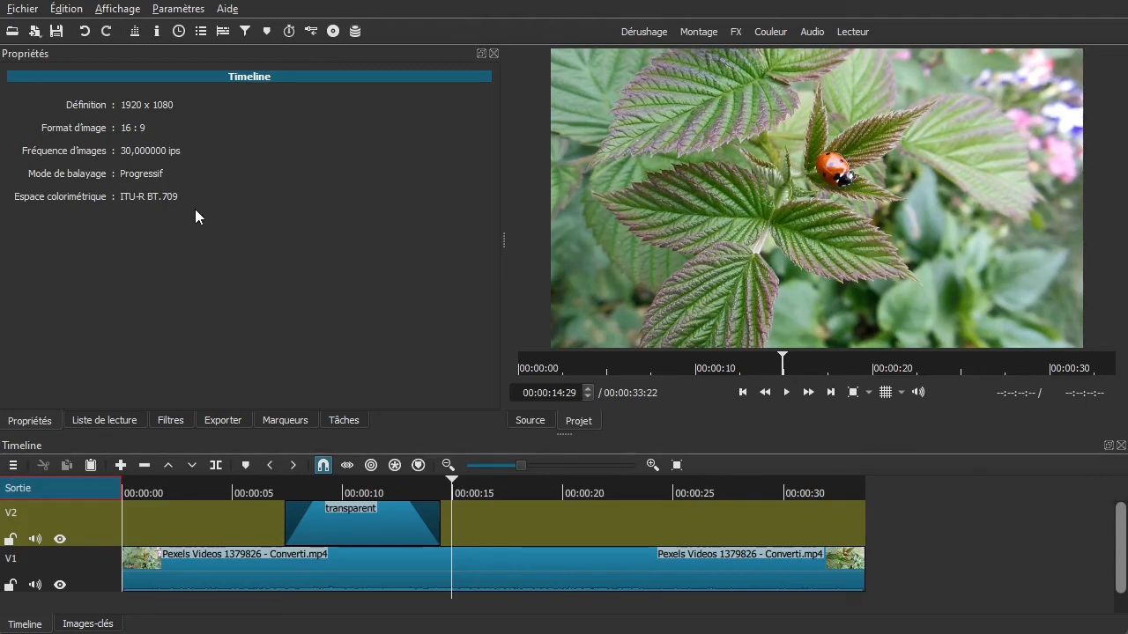
pyautogui.click(341, 520)
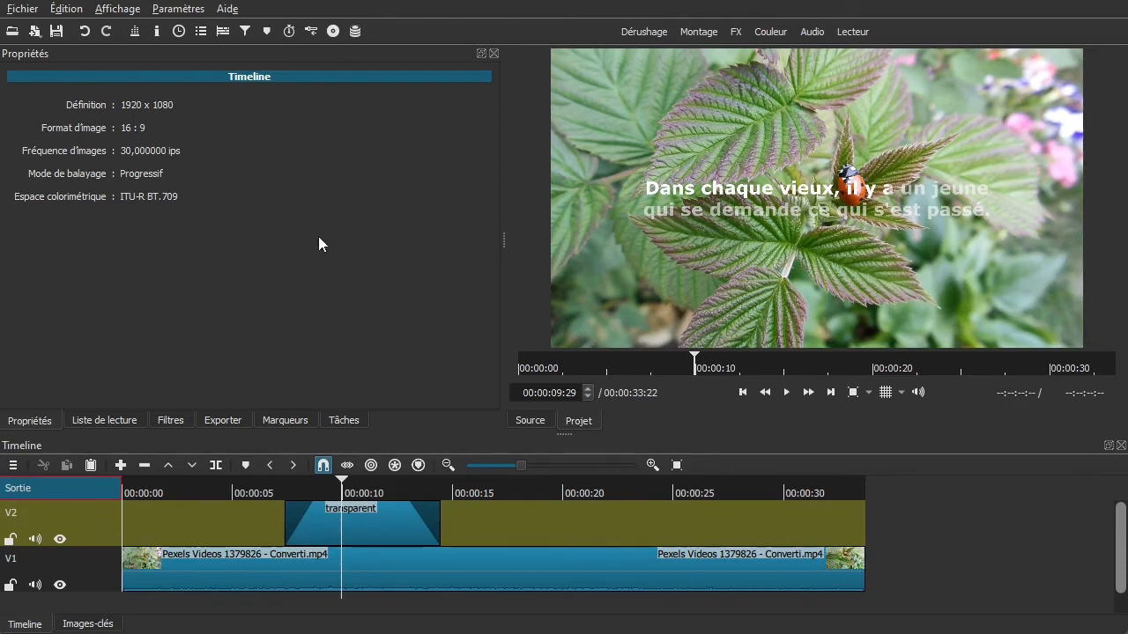
pyautogui.click(303, 523)
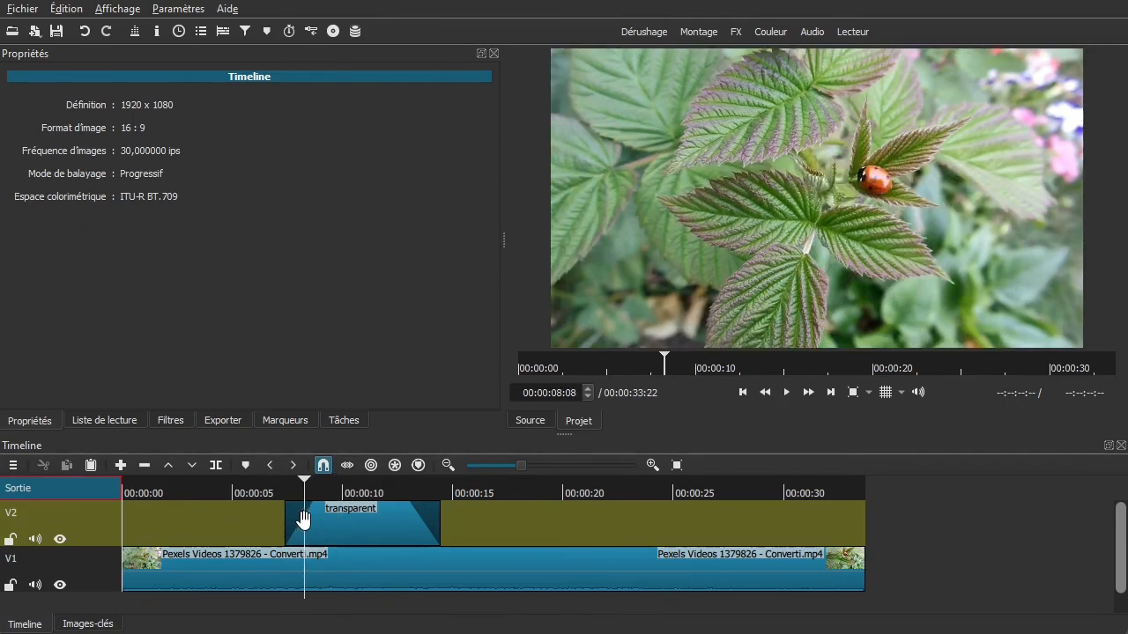
pyautogui.click(367, 527)
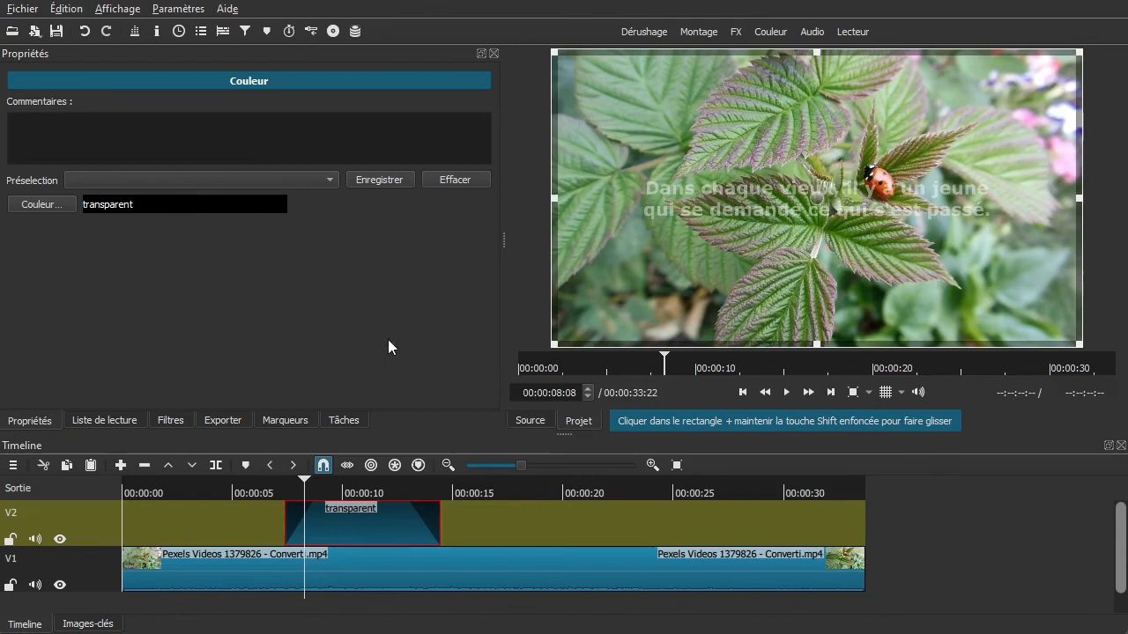
pyautogui.click(158, 421)
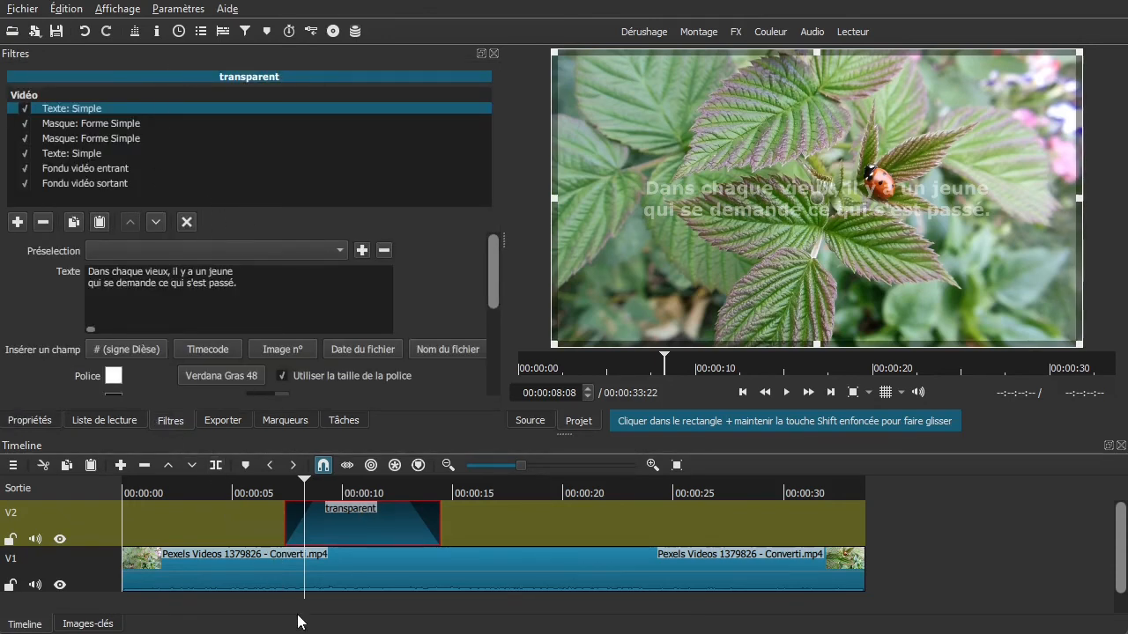
# - Play back the quotation reveal from just before the transparent clip and examine the first Masque: Forme Simple filter's settings
pyautogui.moveTo(243, 524); pyautogui.dragTo(336, 523)
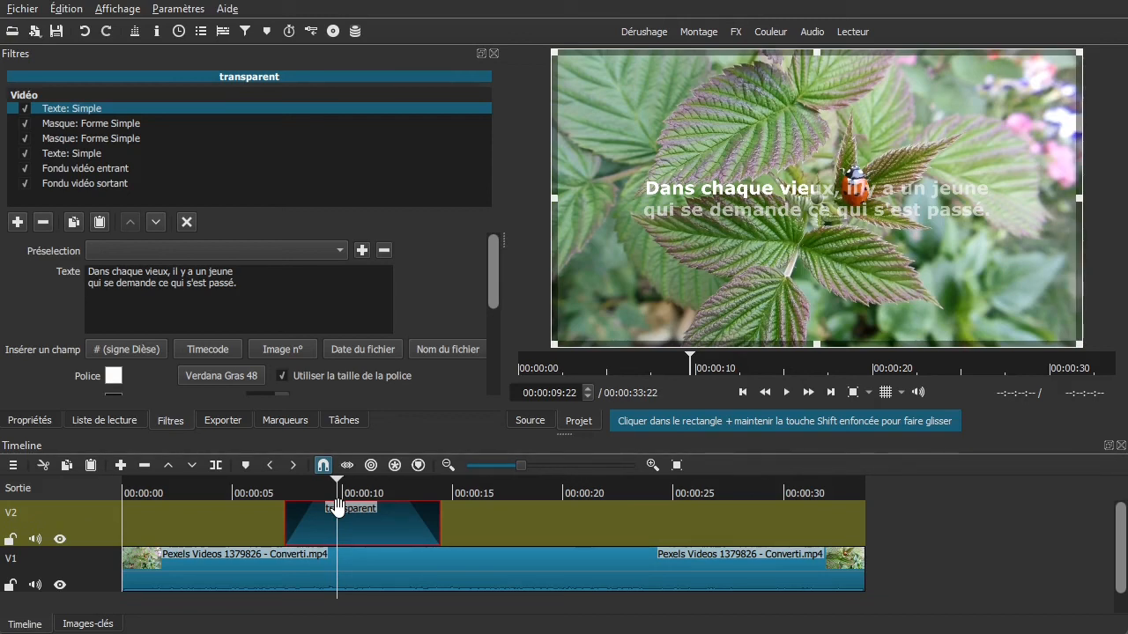
pyautogui.click(270, 528)
pyautogui.press('space')
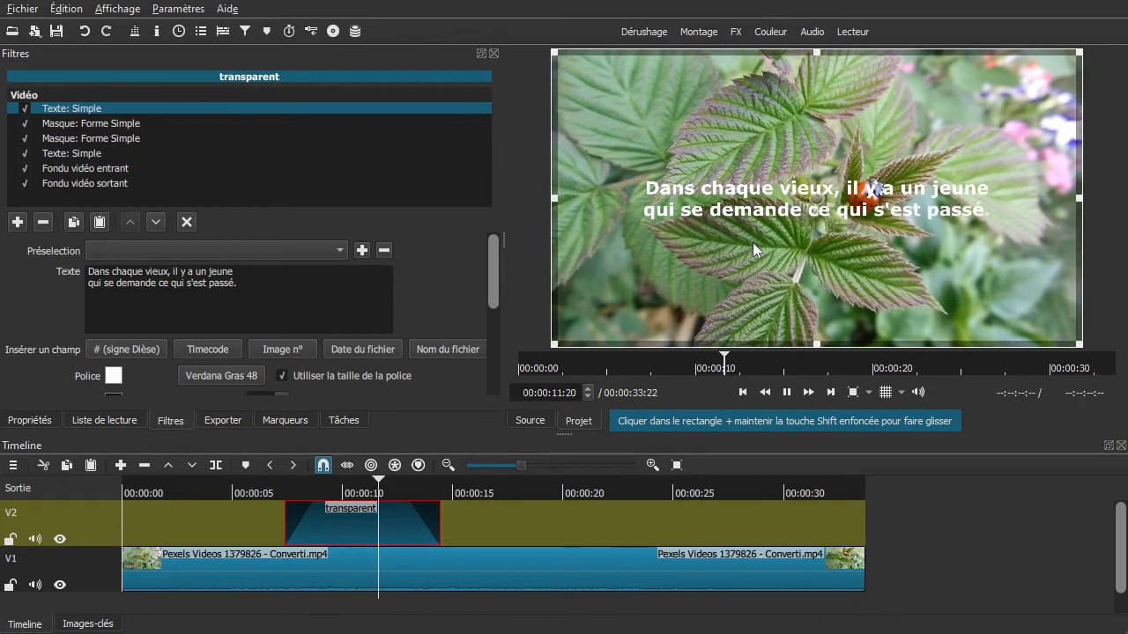
pyautogui.press('space')
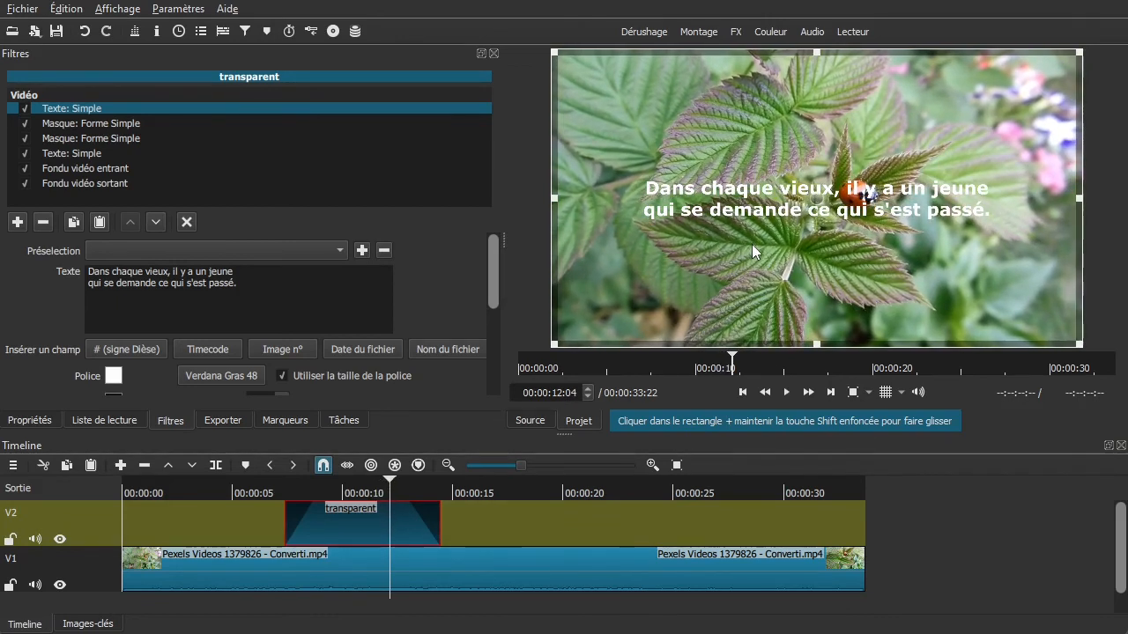
pyautogui.click(115, 119)
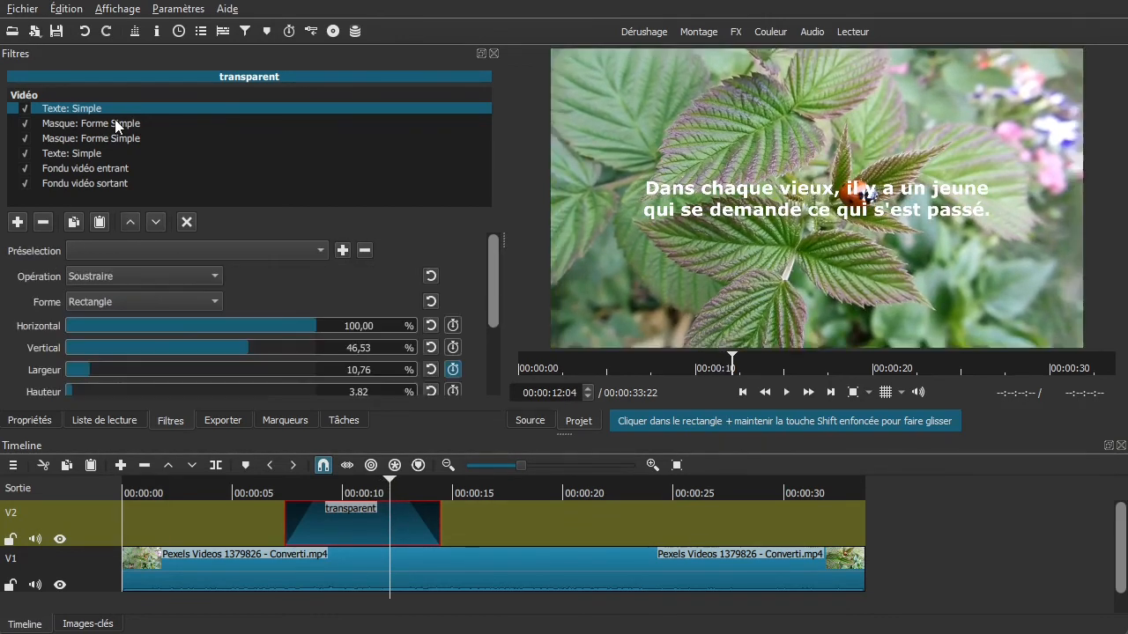
pyautogui.moveTo(496, 303); pyautogui.dragTo(489, 371)
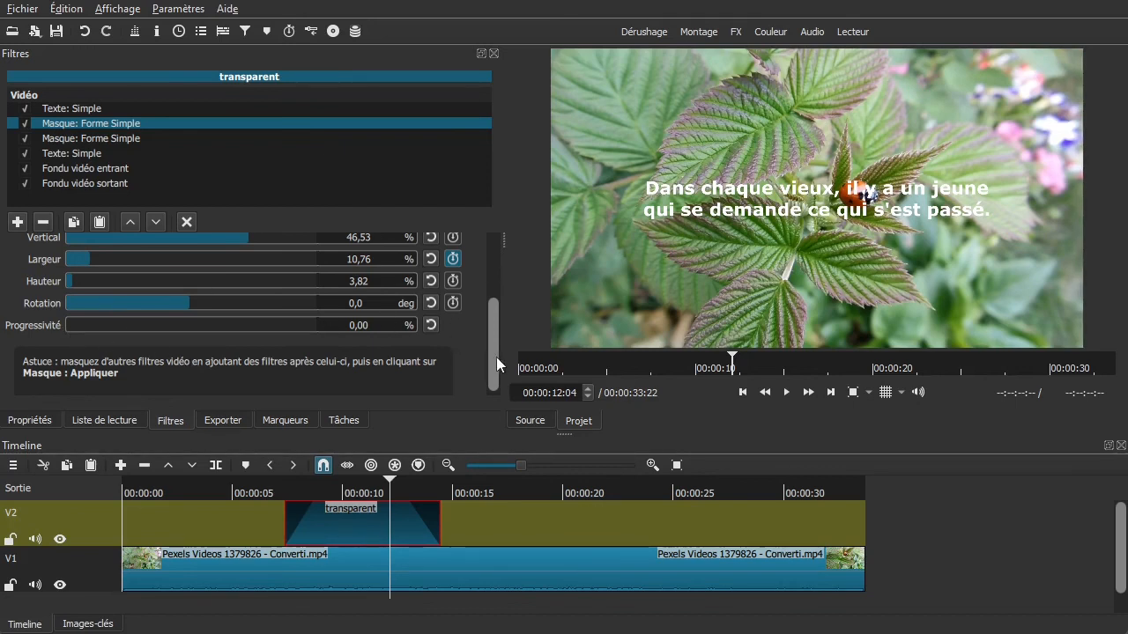
pyautogui.moveTo(496, 356); pyautogui.dragTo(502, 277)
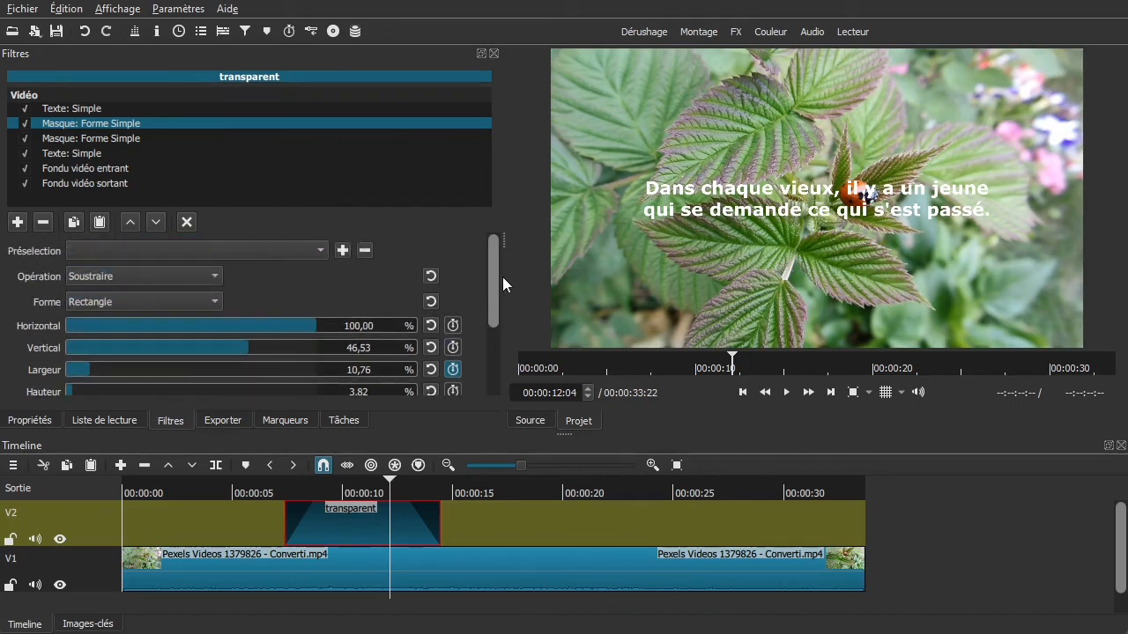
# - Disable the second Texte: Simple filter on the transparent clip and play back the reveal without it
pyautogui.click(73, 153)
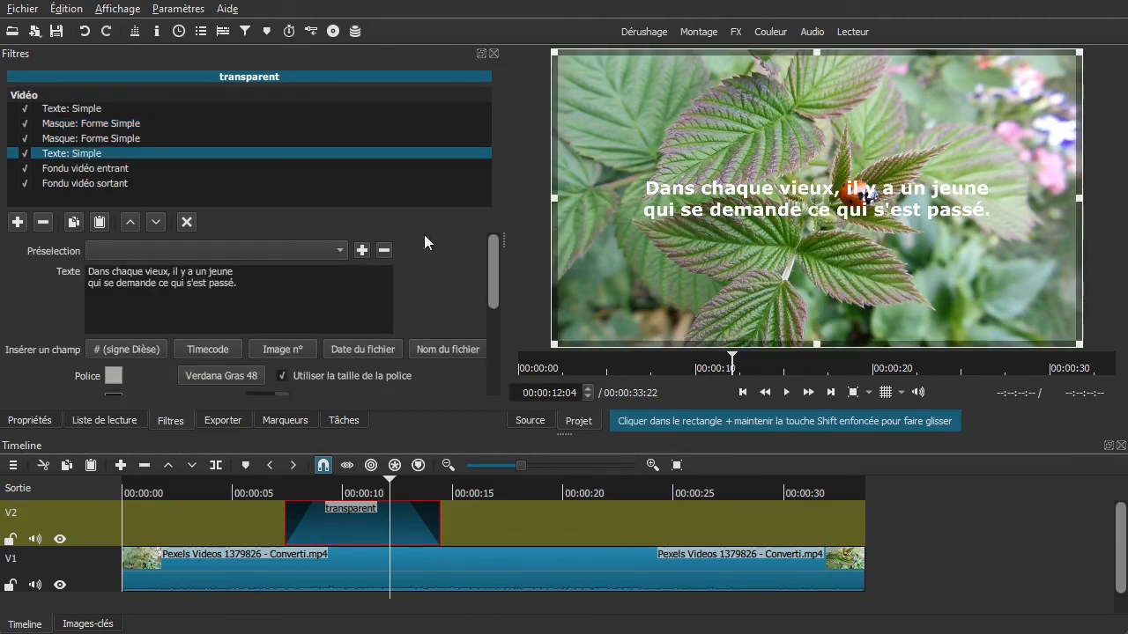
pyautogui.click(23, 154)
pyautogui.click(274, 521)
pyautogui.press('space')
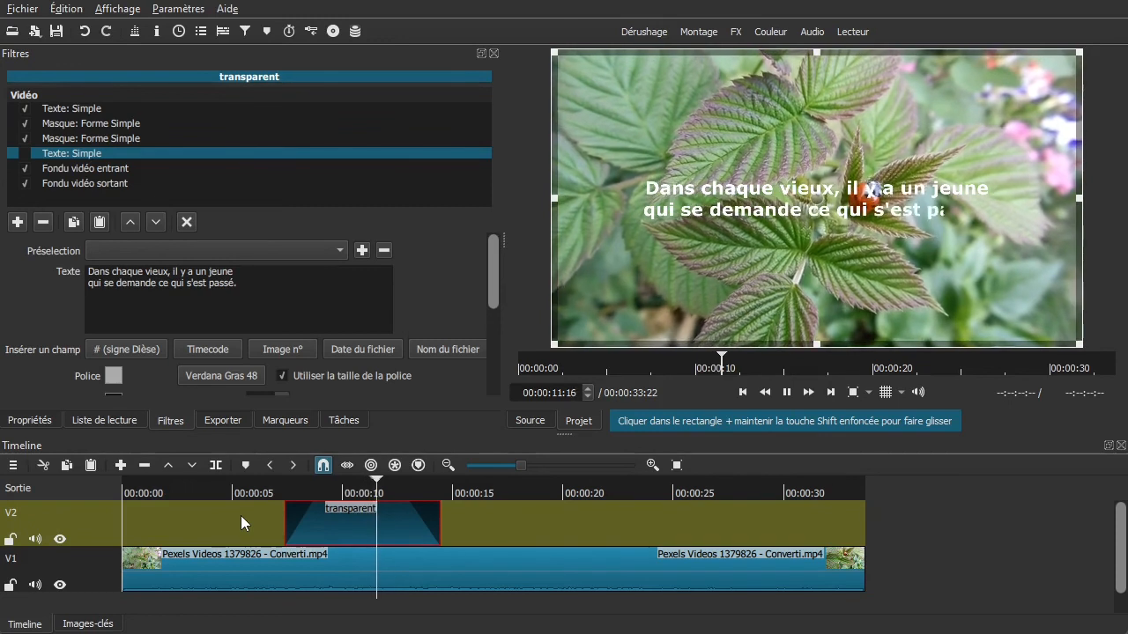
pyautogui.press('space')
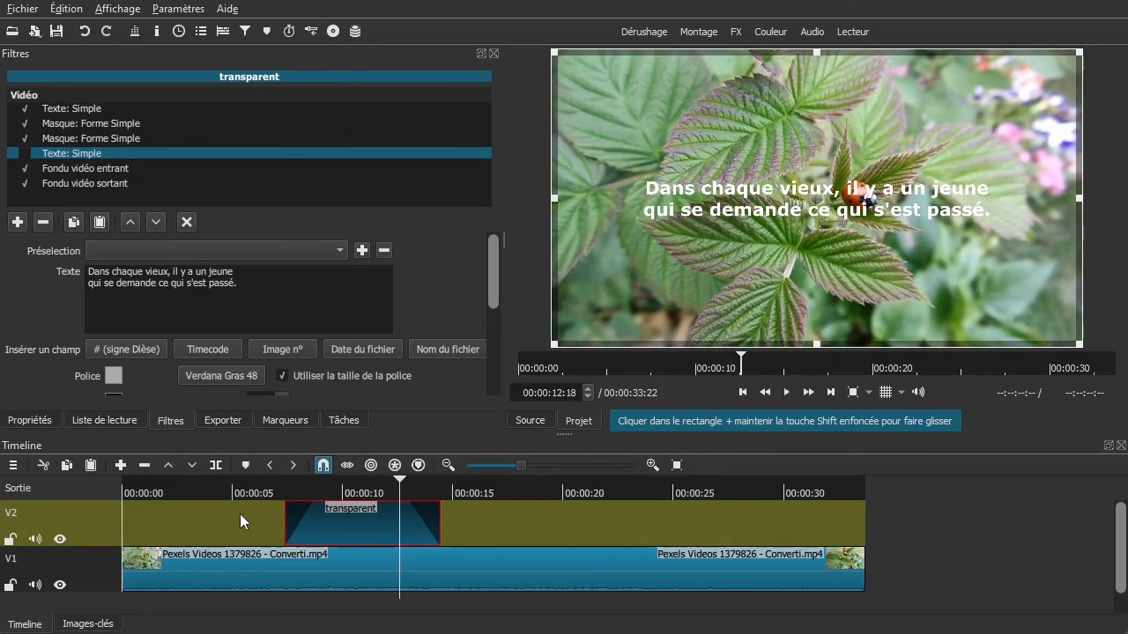